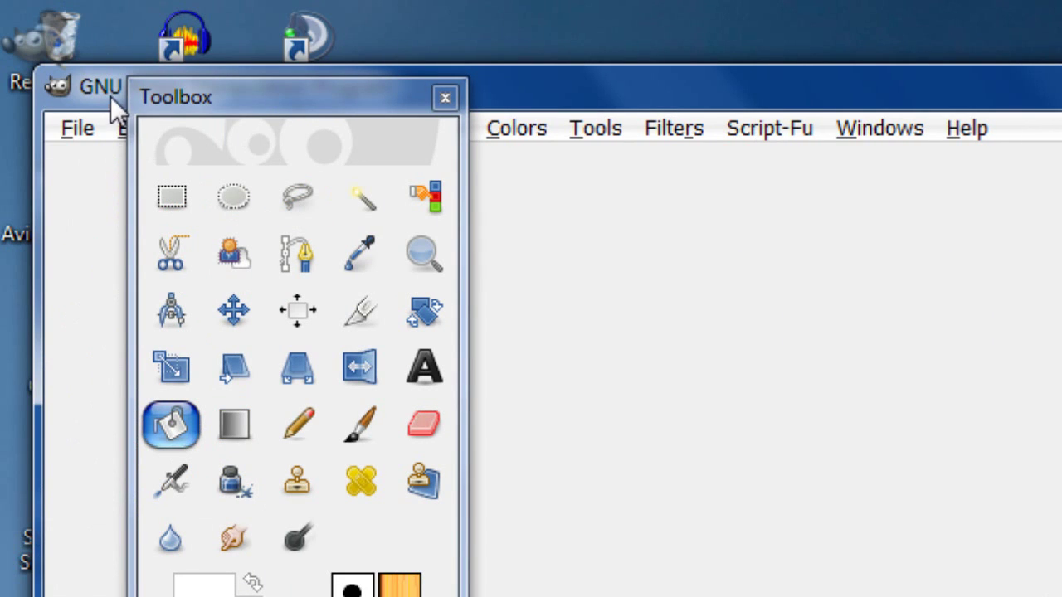
# Step: Maximize the GIMP window and create a new 88 × 88 pixel image
pyautogui.doubleClick(786, 90)
pyautogui.click(28, 50)
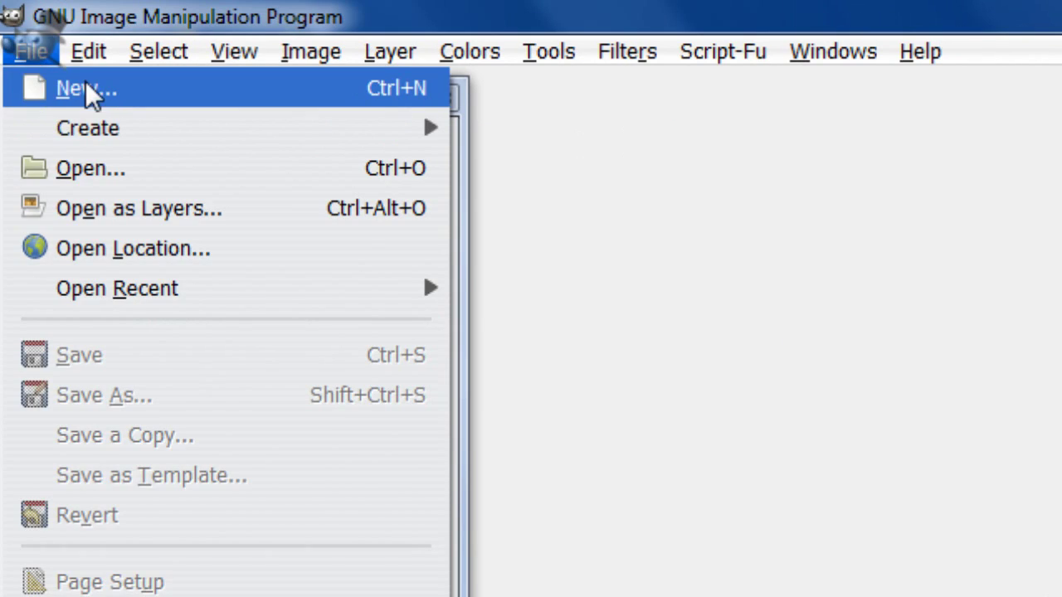
pyautogui.click(85, 92)
pyautogui.moveTo(418, 109); pyautogui.dragTo(261, 103)
pyautogui.write('88')
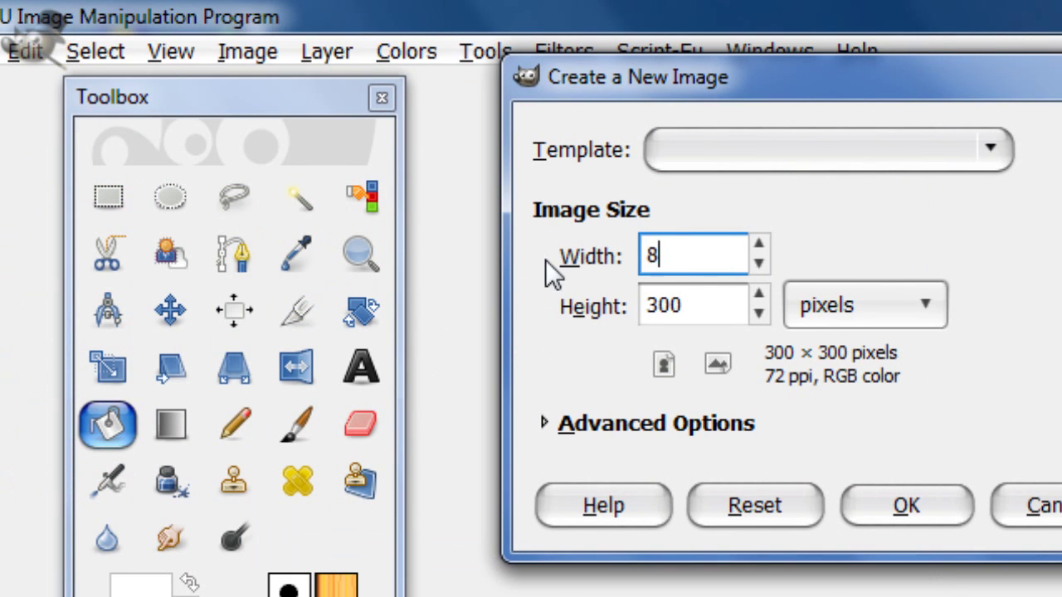
pyautogui.click(719, 304)
pyautogui.write('8')
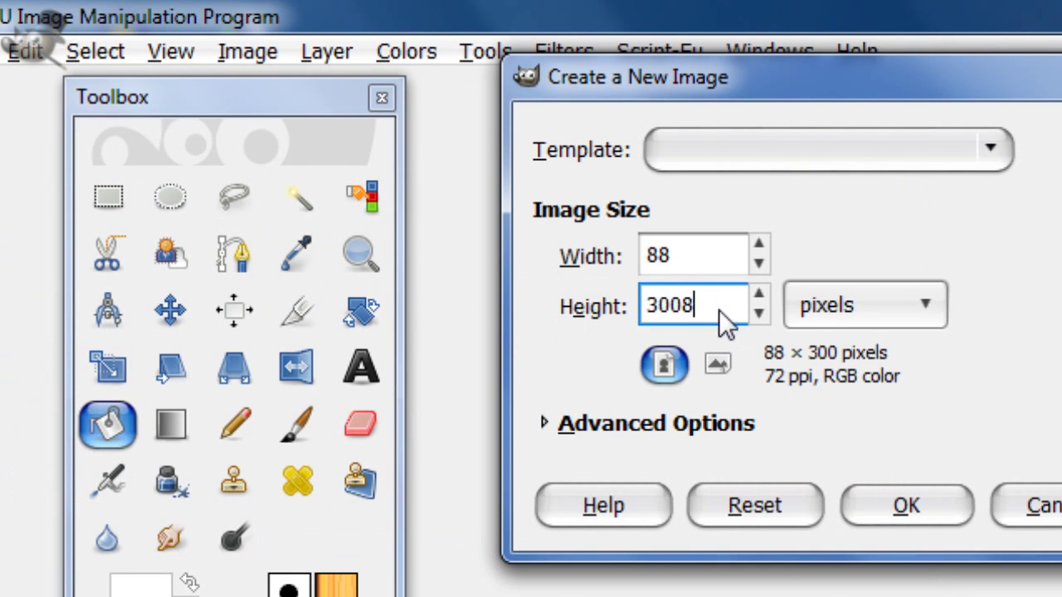
pyautogui.moveTo(719, 324); pyautogui.dragTo(445, 330)
pyautogui.write('88')
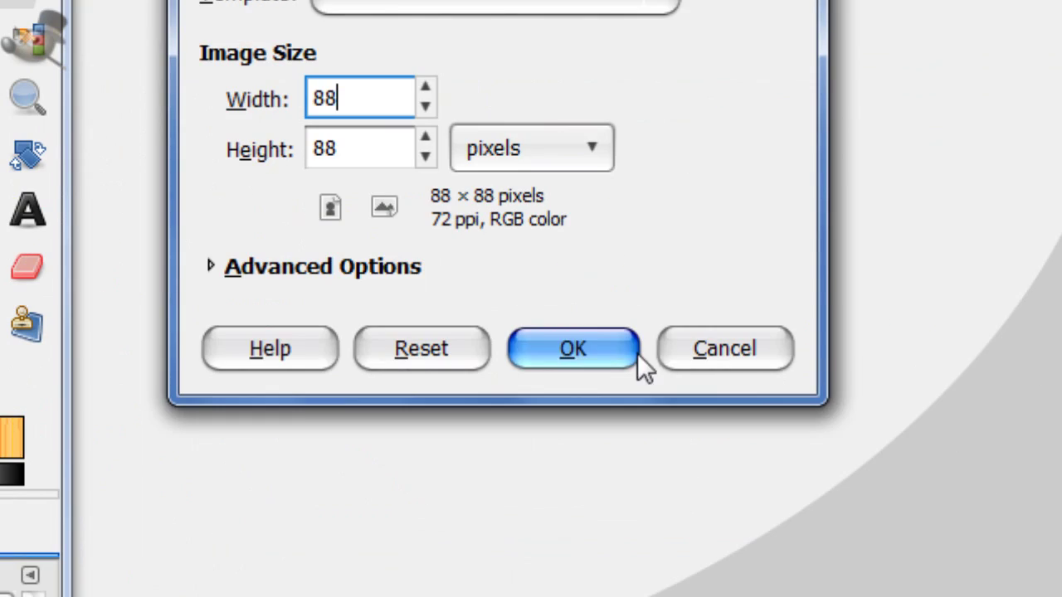
pyautogui.click(907, 505)
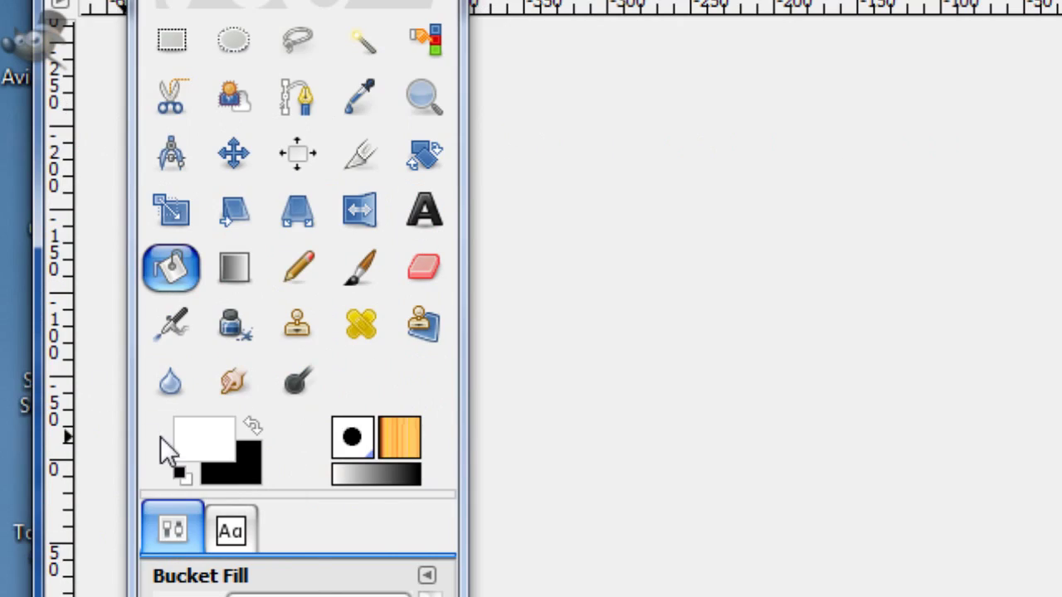
# Step: Undo a stray click and zoom in on the small canvas
pyautogui.click(171, 211)
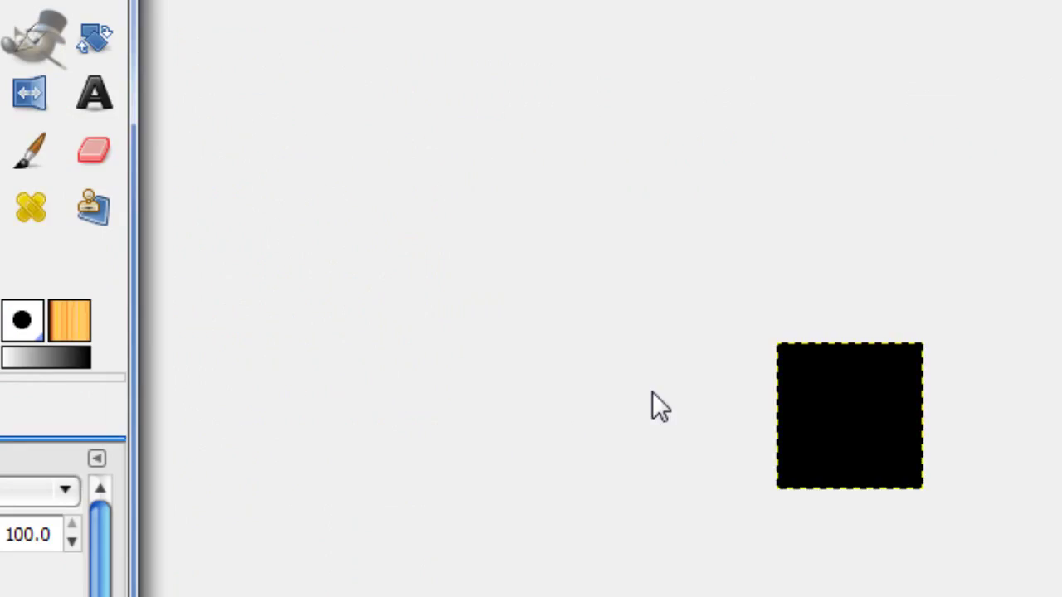
pyautogui.hotkey('ctrl', 'z')
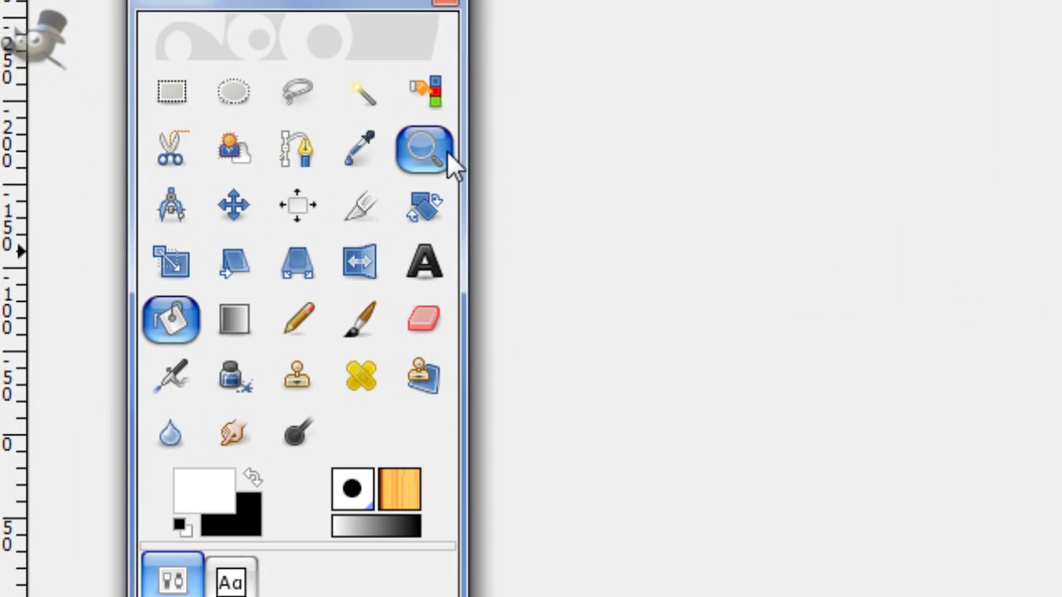
pyautogui.click(424, 149)
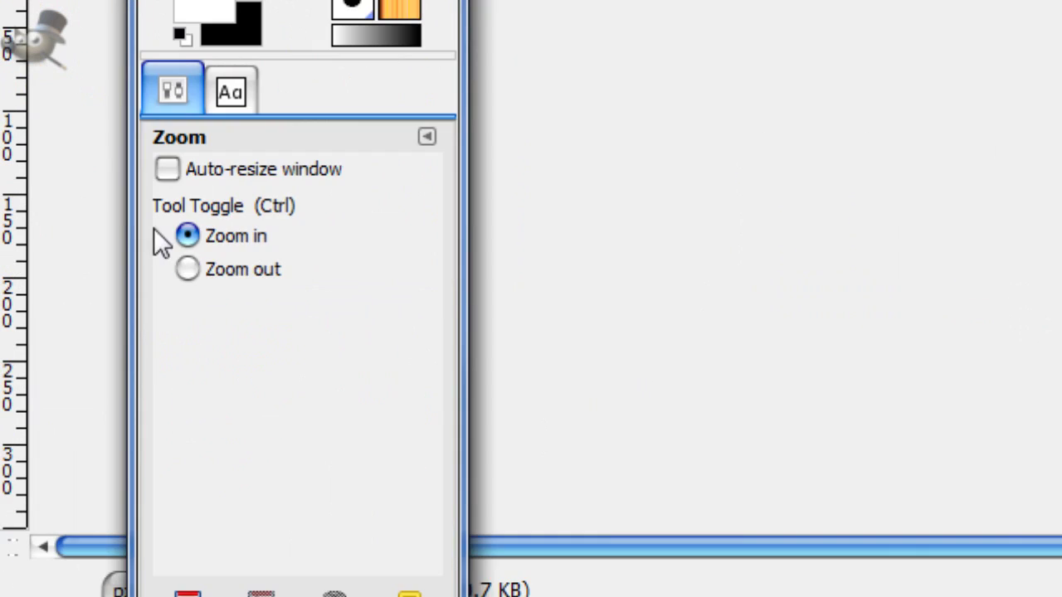
pyautogui.moveTo(332, 147); pyautogui.dragTo(608, 365)
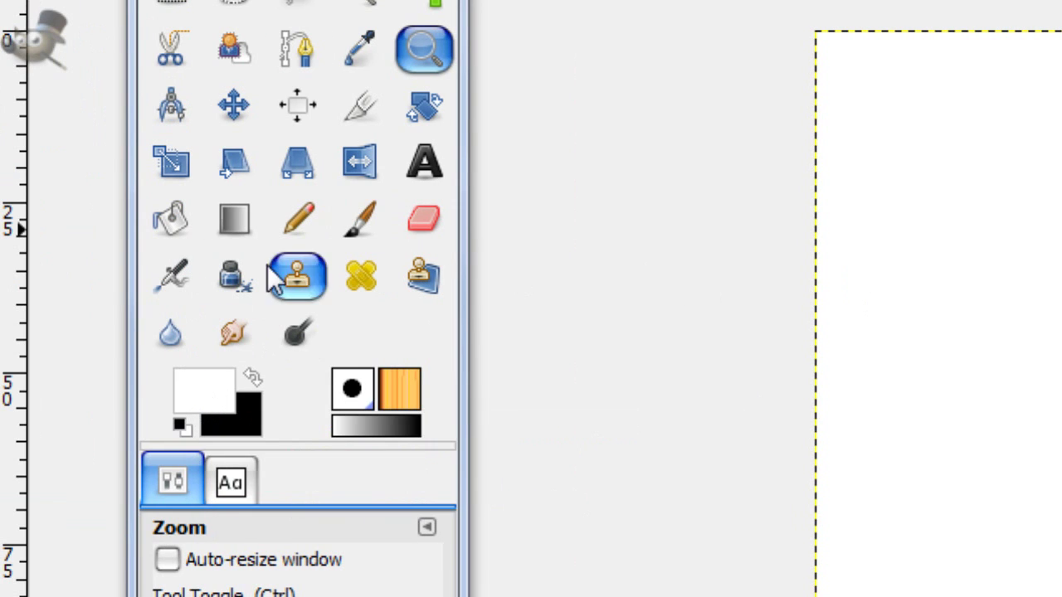
# Step: Choose a navy foreground colour and bucket-fill the whole canvas with it
pyautogui.click(166, 220)
pyautogui.moveTo(719, 299); pyautogui.dragTo(709, 266)
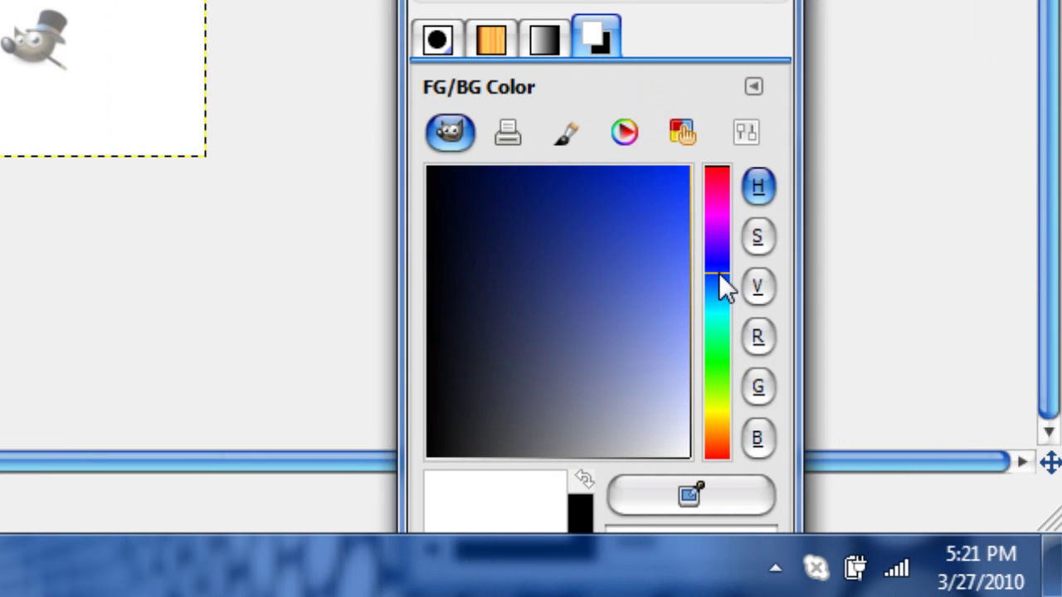
pyautogui.moveTo(595, 239)
pyautogui.mouseDown()
pyautogui.moveTo(621, 166)
pyautogui.moveTo(653, 171)
pyautogui.mouseUp()
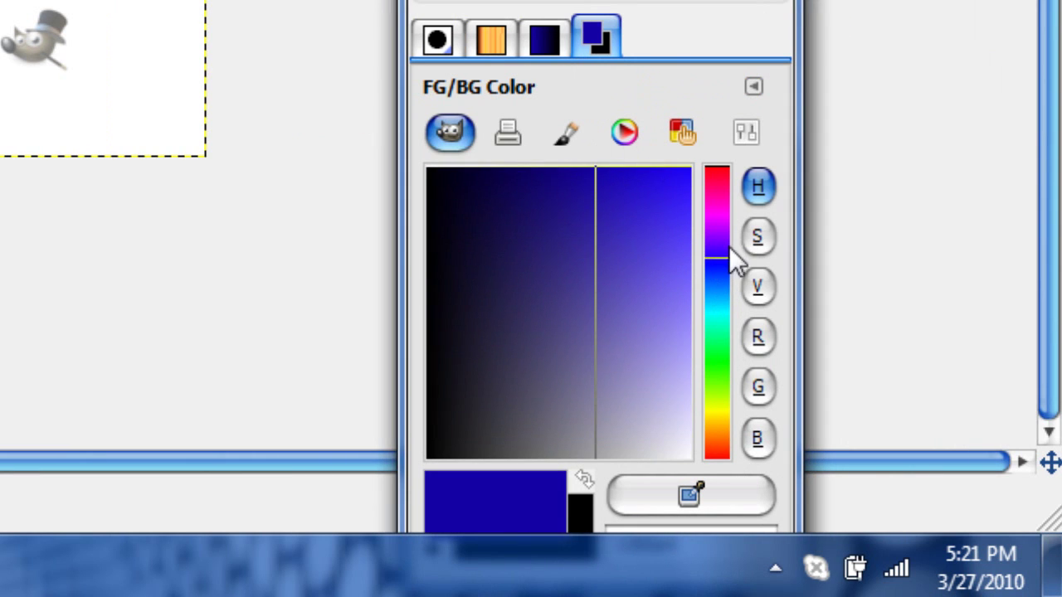
pyautogui.click(720, 279)
pyautogui.moveTo(571, 199); pyautogui.dragTo(529, 177)
pyautogui.click(2, 17)
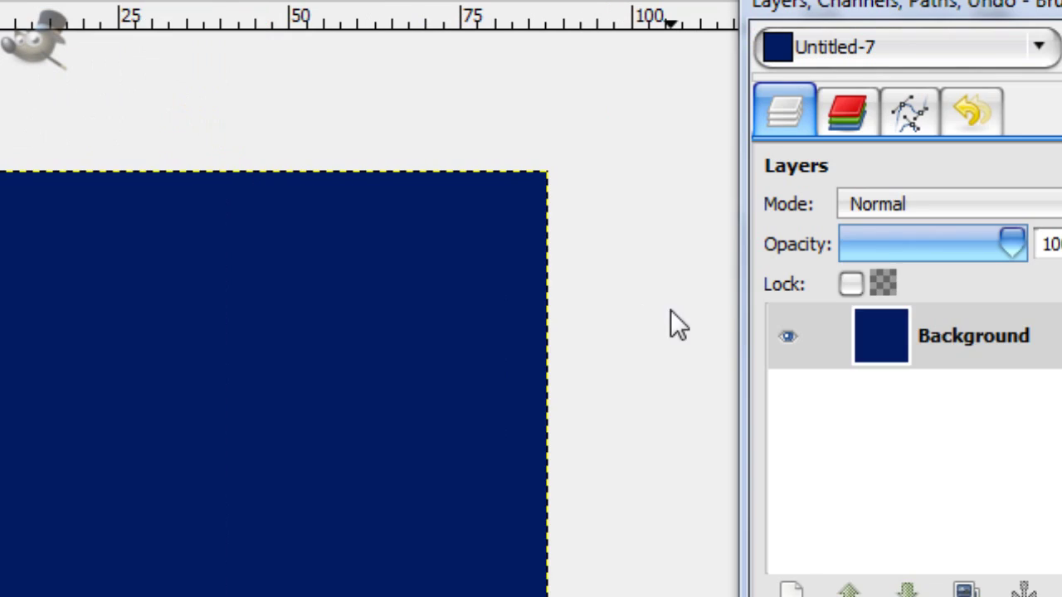
# Step: Select the Background layer's opaque area and shrink the selection by 2 pixels
pyautogui.rightClick(930, 336)
pyautogui.click(726, 247)
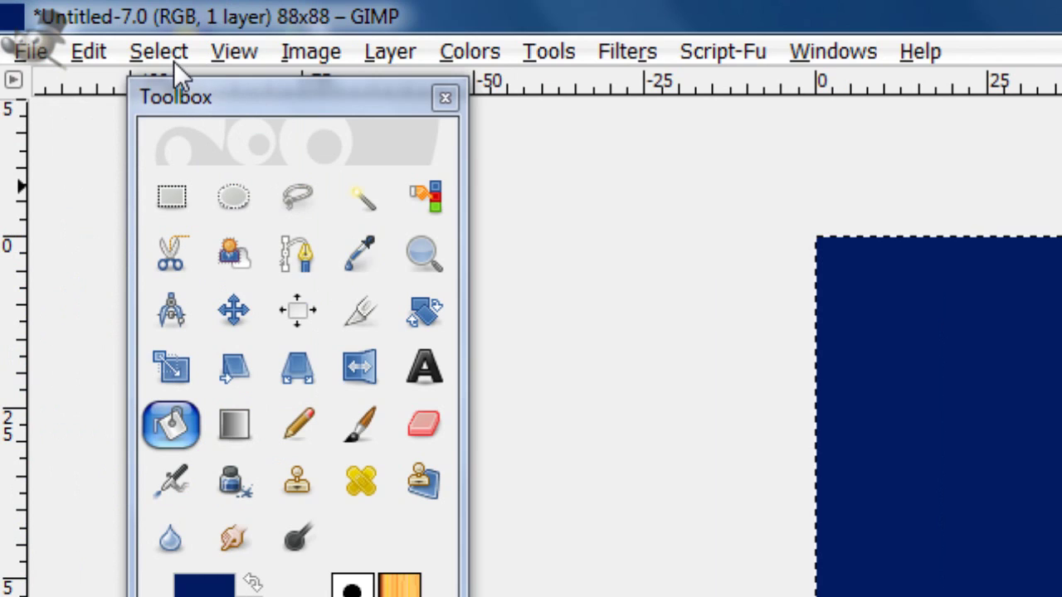
pyautogui.click(37, 51)
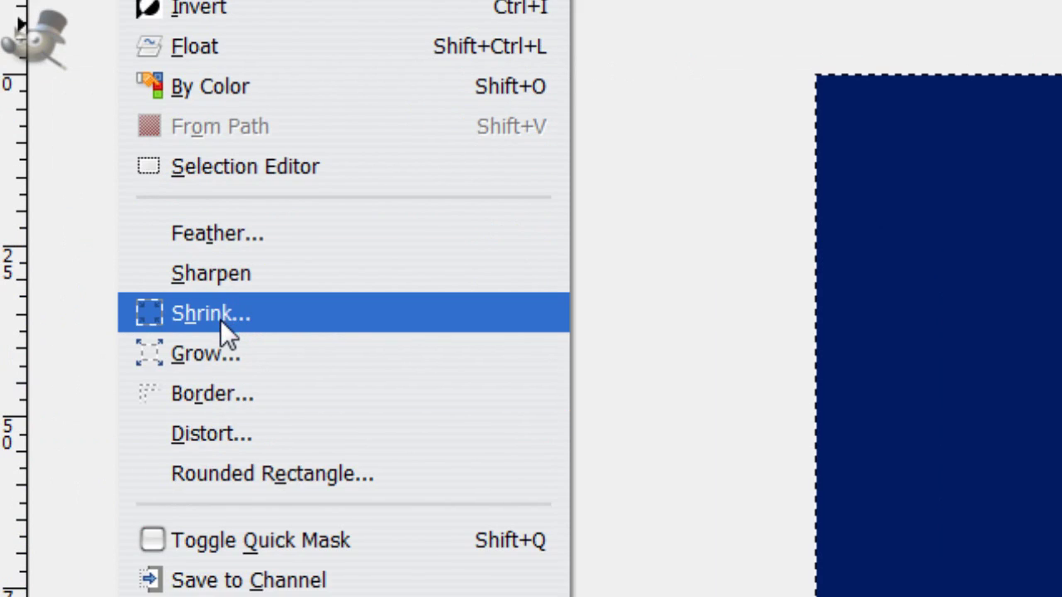
pyautogui.click(83, 477)
pyautogui.write('2')
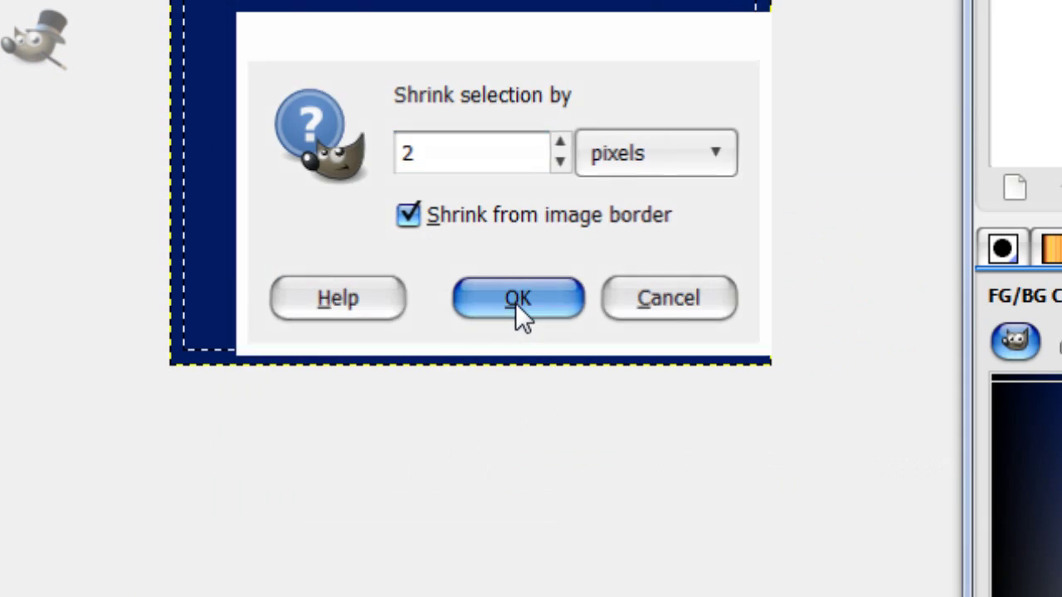
pyautogui.click(830, 449)
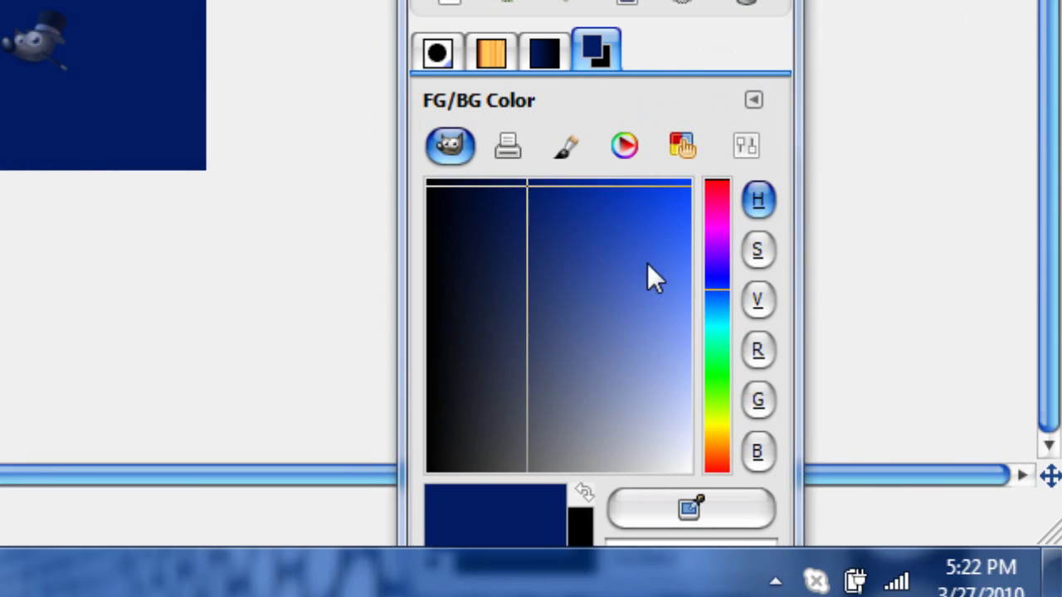
# Step: Pick a steel blue, add a transparent layer, and fill the selection with it
pyautogui.click(718, 298)
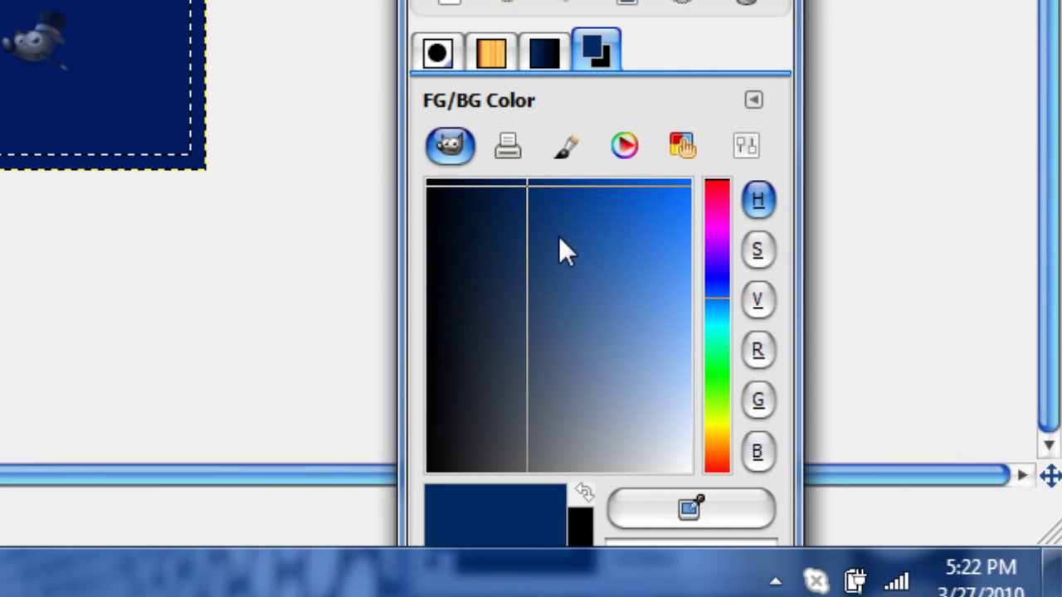
pyautogui.click(549, 262)
pyautogui.moveTo(550, 261)
pyautogui.mouseDown()
pyautogui.moveTo(537, 265)
pyautogui.moveTo(545, 274)
pyautogui.mouseUp()
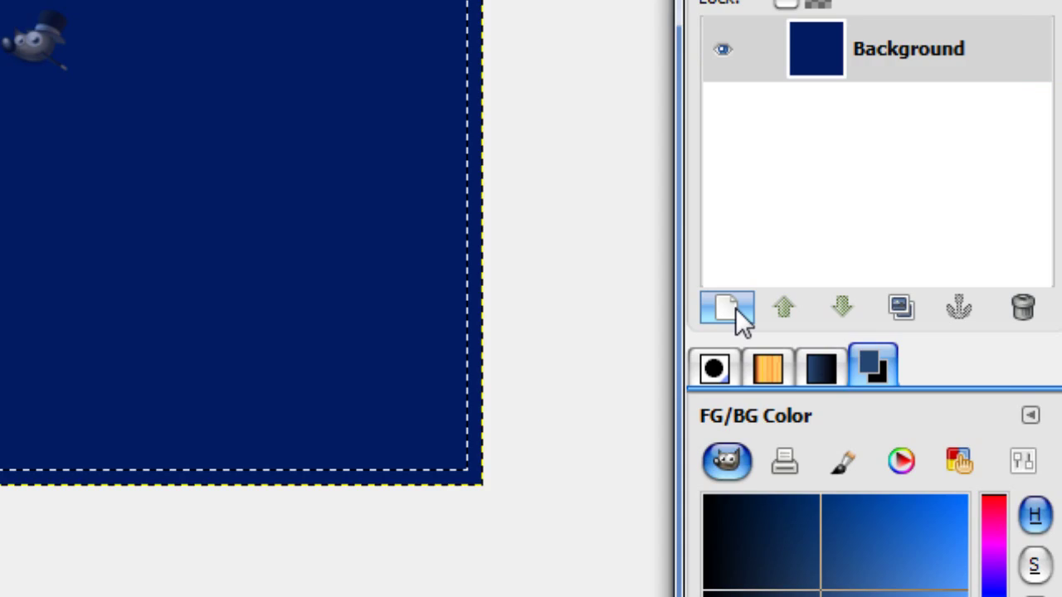
pyautogui.click(735, 308)
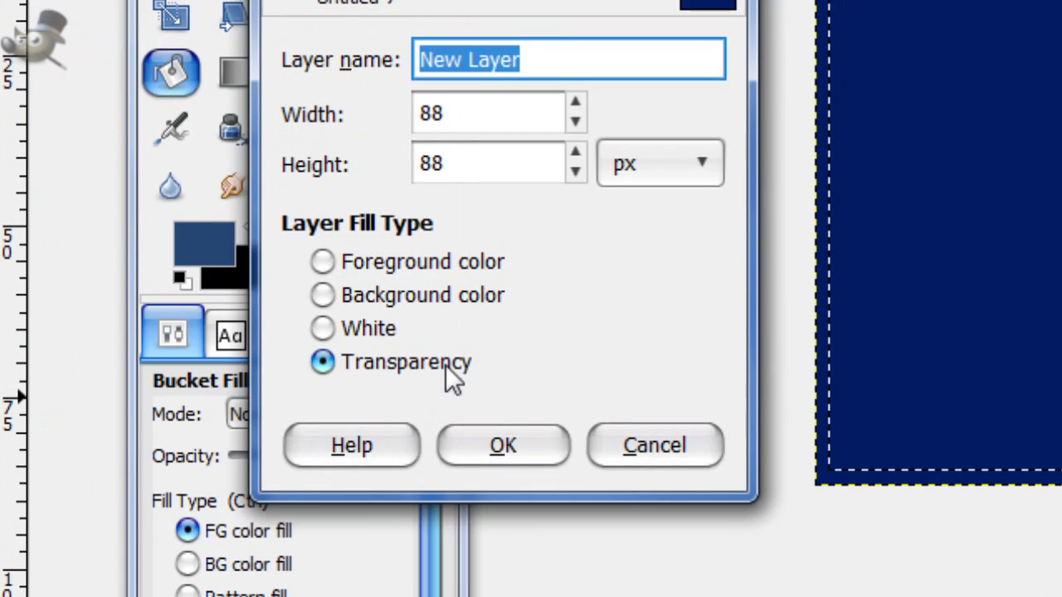
pyautogui.click(504, 448)
pyautogui.click(992, 336)
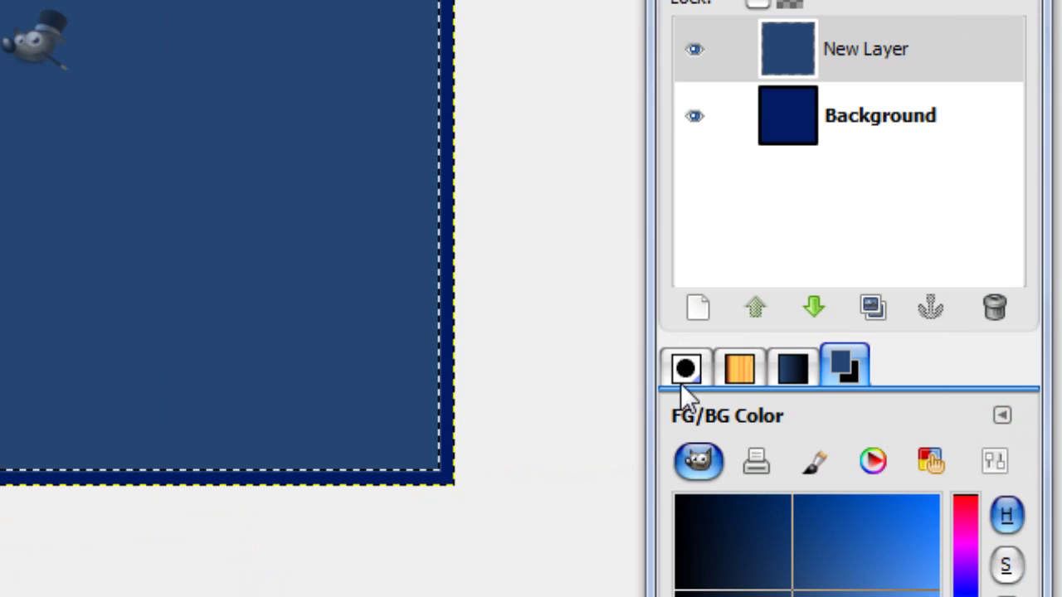
# Step: Add a new layer, shrink the selection another 2 px, and fill it light blue
pyautogui.click(691, 311)
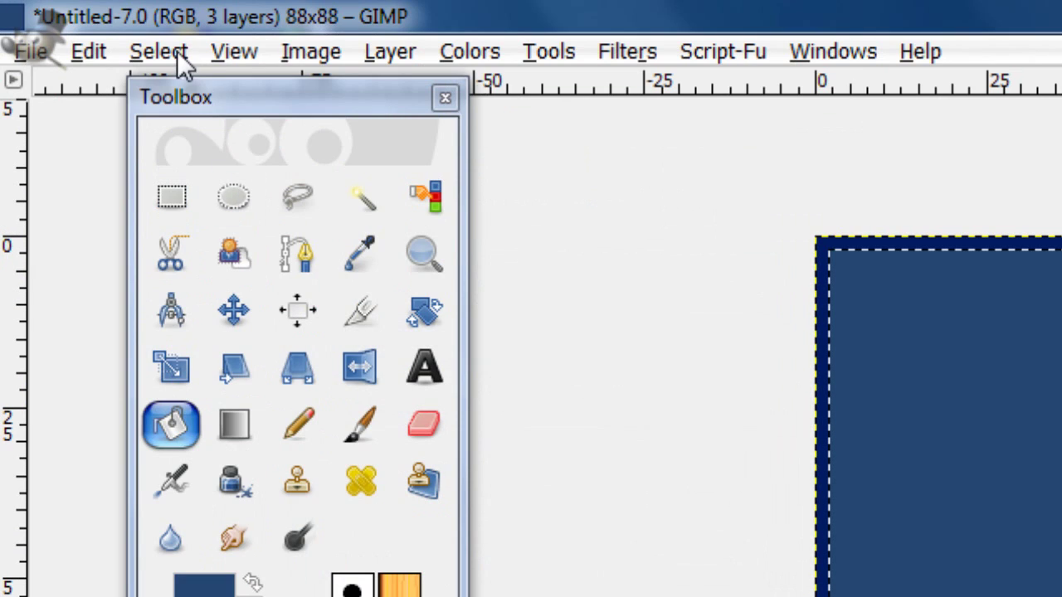
pyautogui.click(178, 63)
pyautogui.click(286, 317)
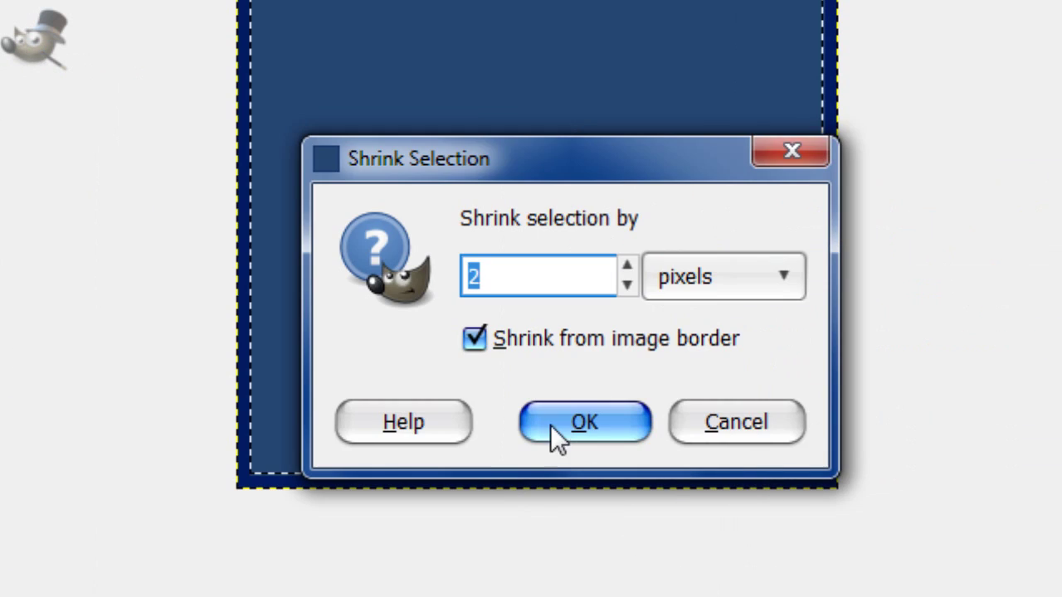
pyautogui.click(556, 435)
pyautogui.moveTo(590, 427); pyautogui.dragTo(613, 458)
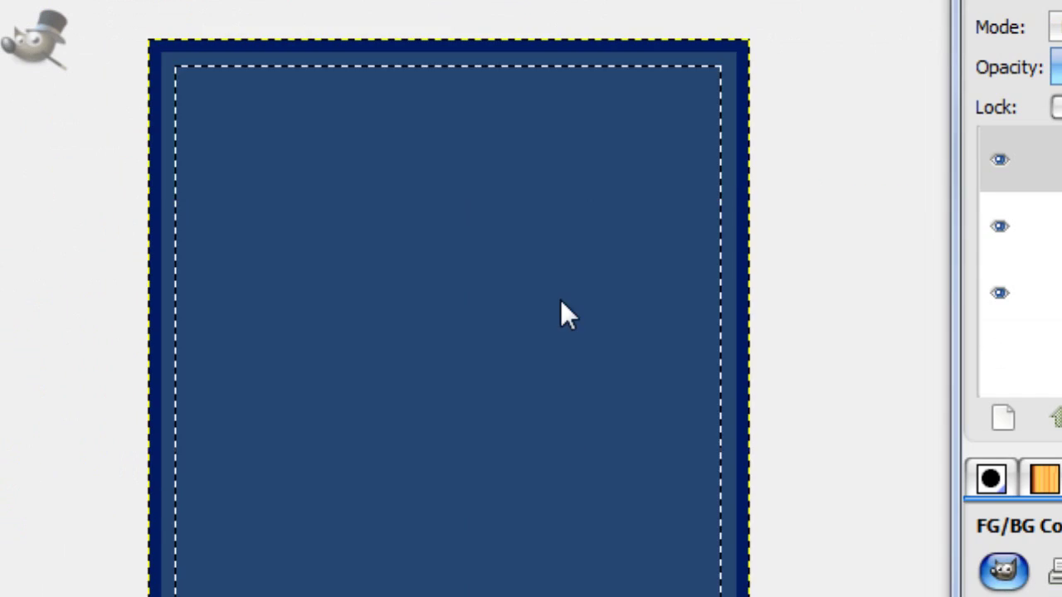
pyautogui.click(558, 302)
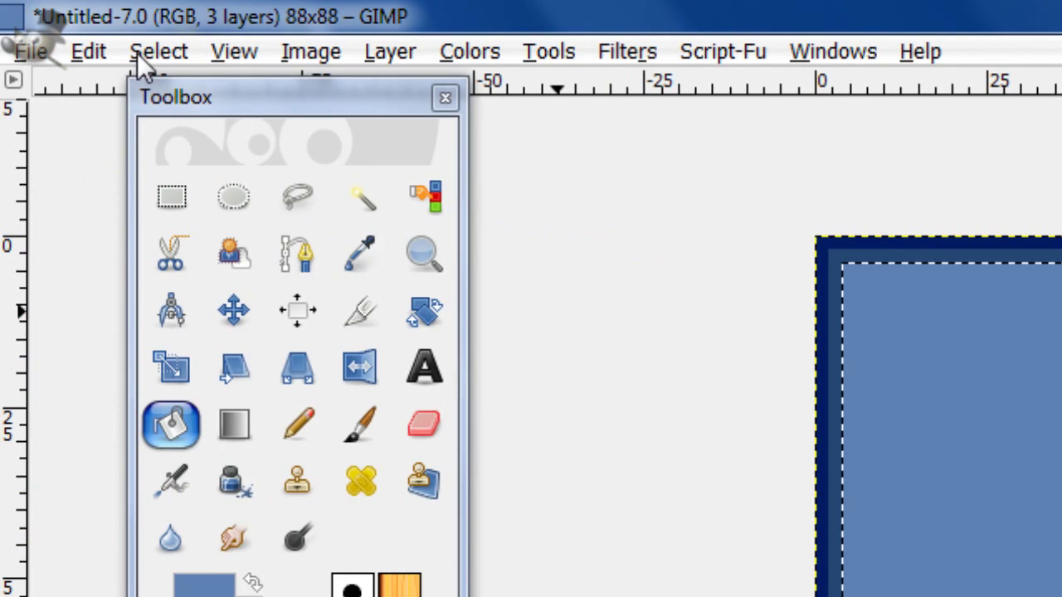
# Step: Clear the selection and make the top light-blue layer active
pyautogui.click(141, 50)
pyautogui.click(213, 129)
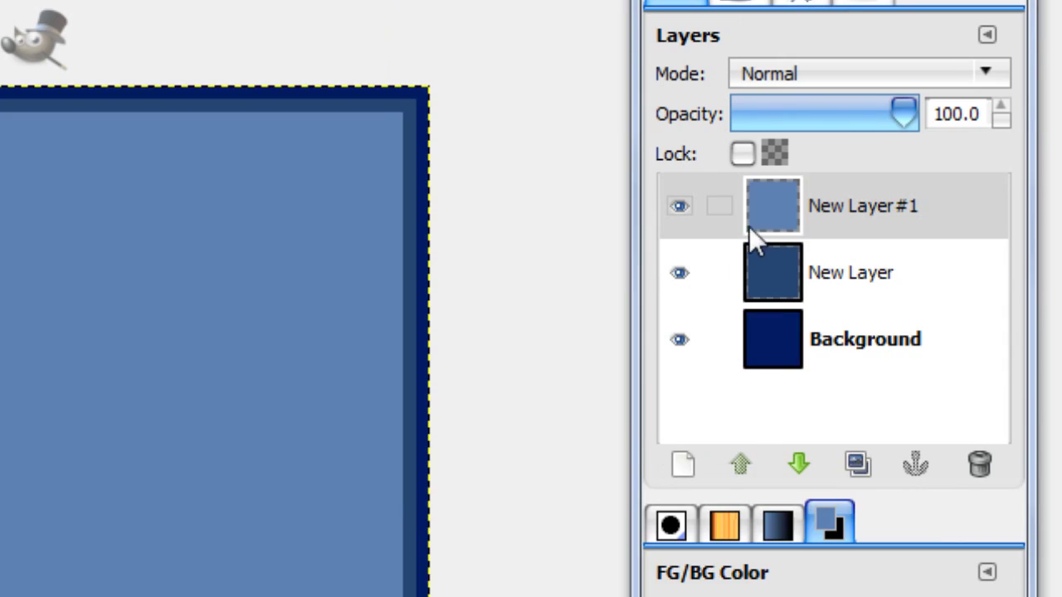
pyautogui.click(751, 225)
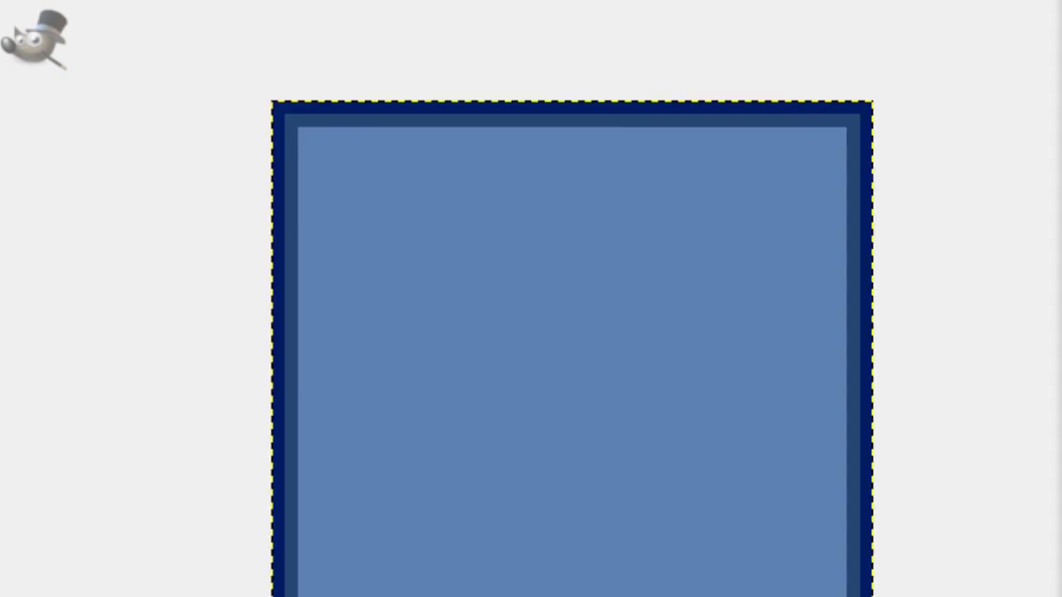
# Step: Draw a text box across the canvas, type 'TGW', and enlarge the box
pyautogui.click(424, 234)
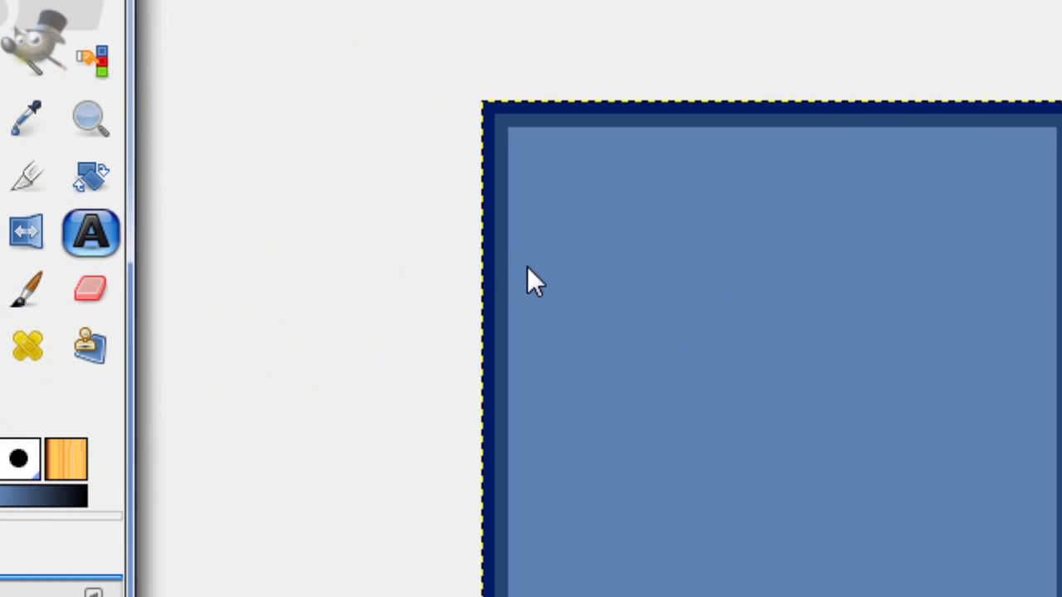
pyautogui.moveTo(505, 236); pyautogui.dragTo(1061, 499)
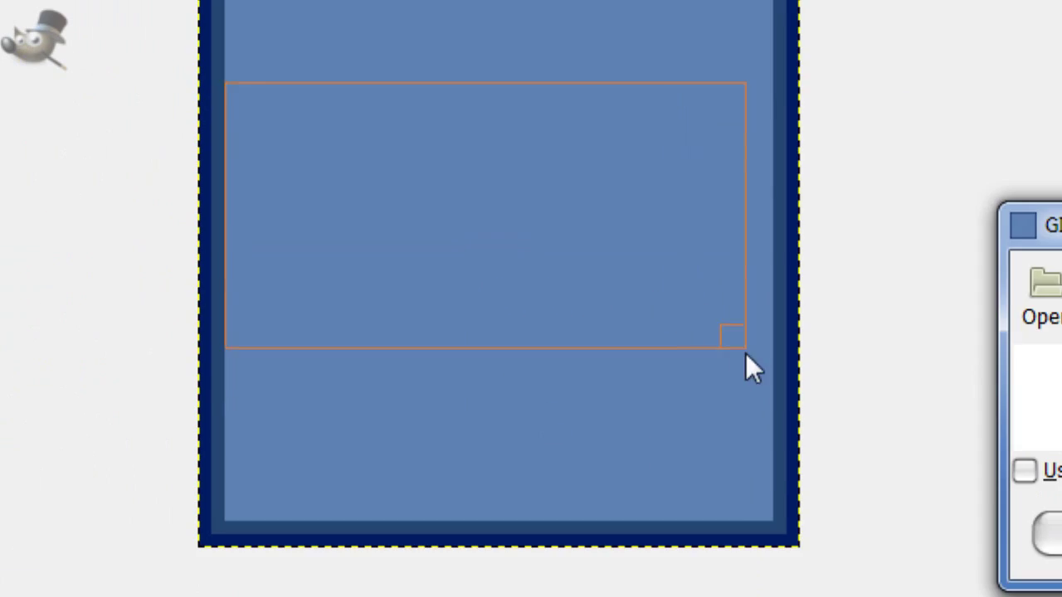
pyautogui.moveTo(783, 350); pyautogui.dragTo(781, 343)
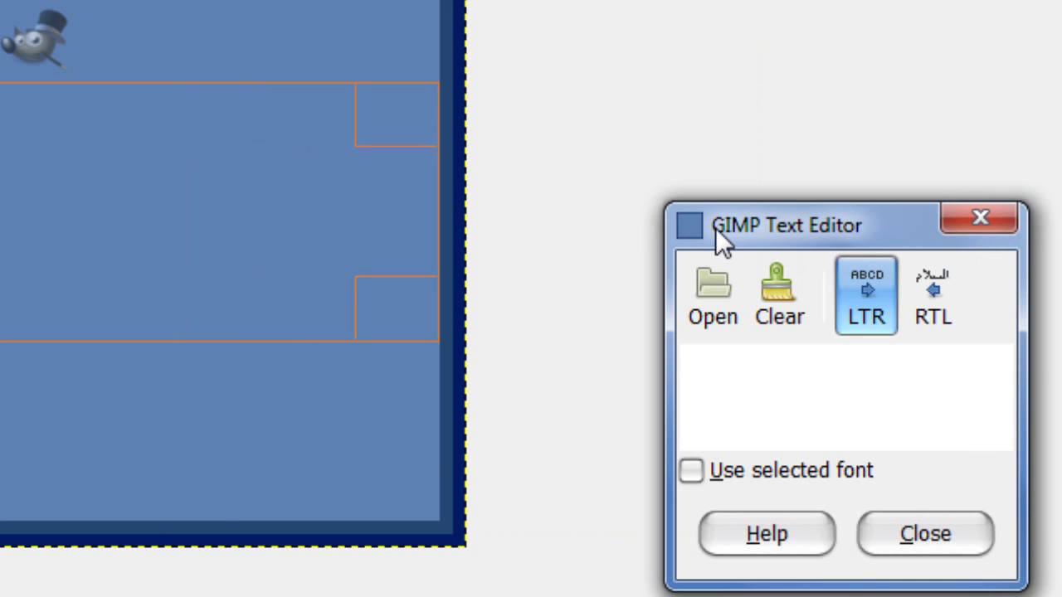
pyautogui.moveTo(1048, 228); pyautogui.dragTo(978, 156)
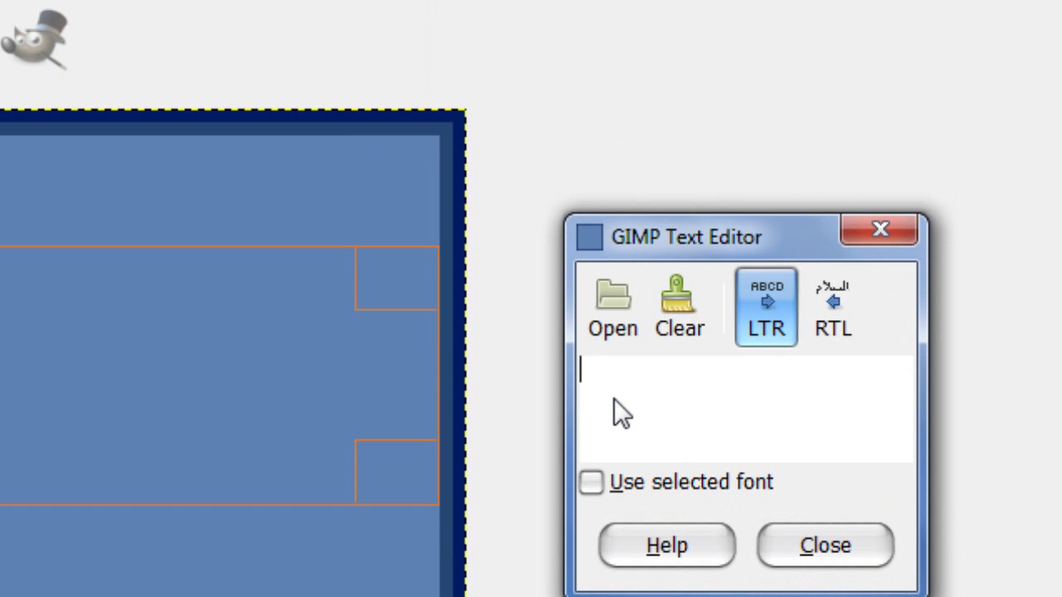
pyautogui.write('TGW')
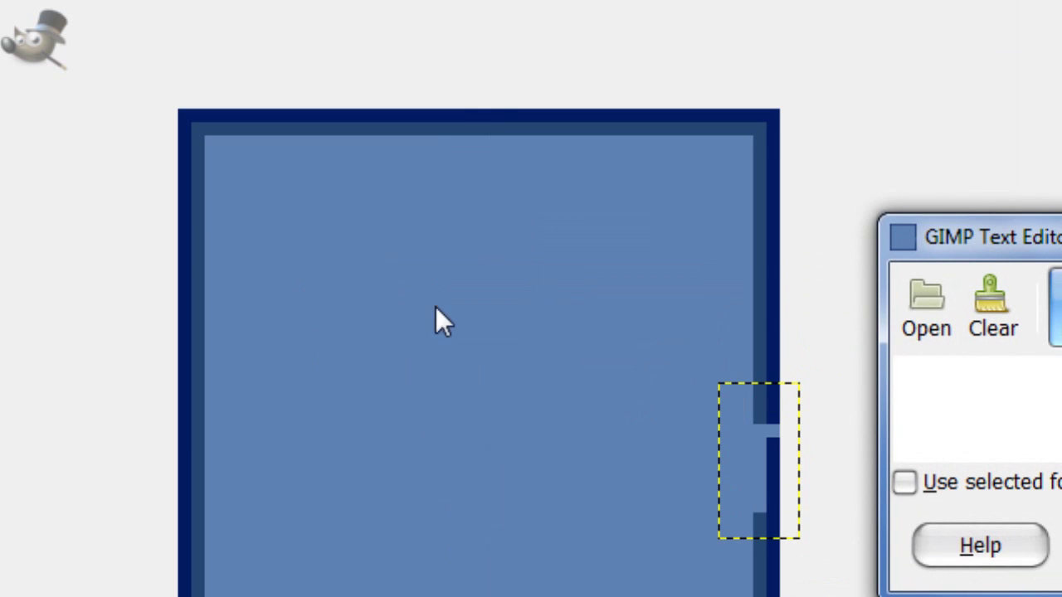
pyautogui.moveTo(723, 400); pyautogui.dragTo(340, 320)
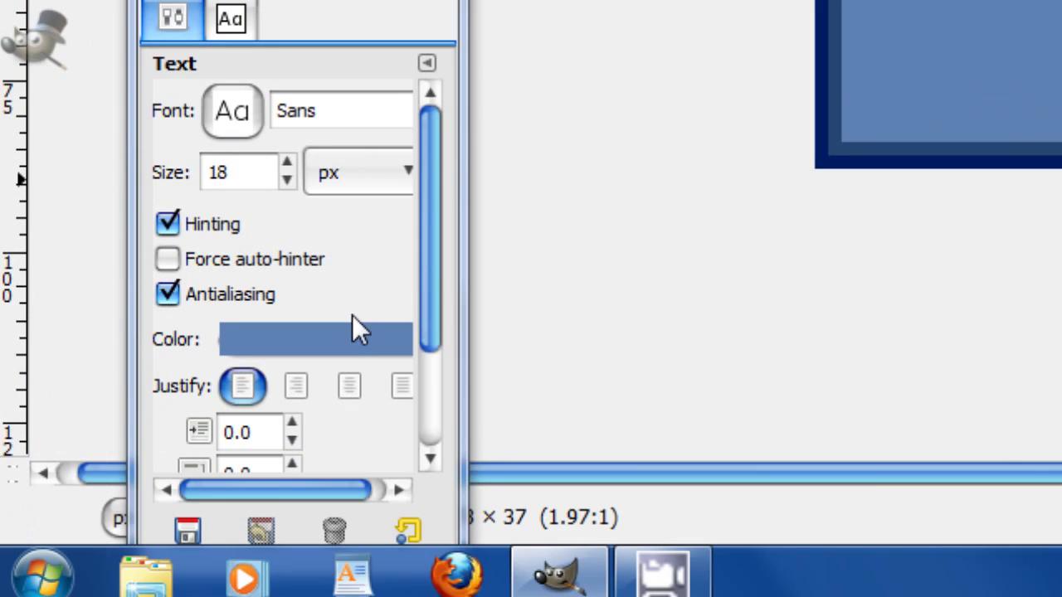
# Step: Set the text colour to black and the font to Nightclub BTN Bold
pyautogui.click(145, 596)
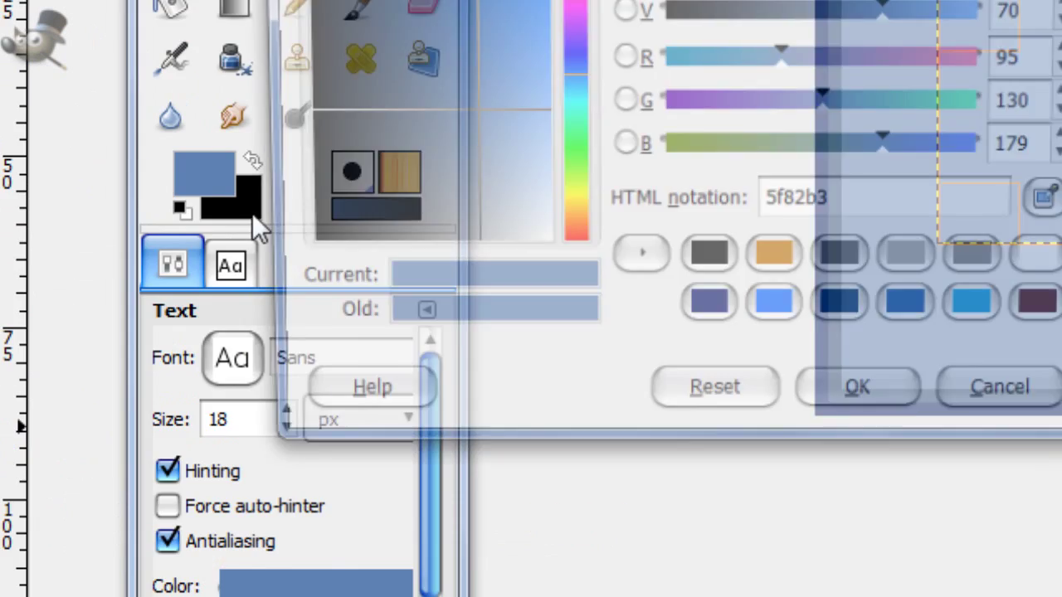
pyautogui.moveTo(133, 273); pyautogui.dragTo(84, 352)
pyautogui.click(554, 286)
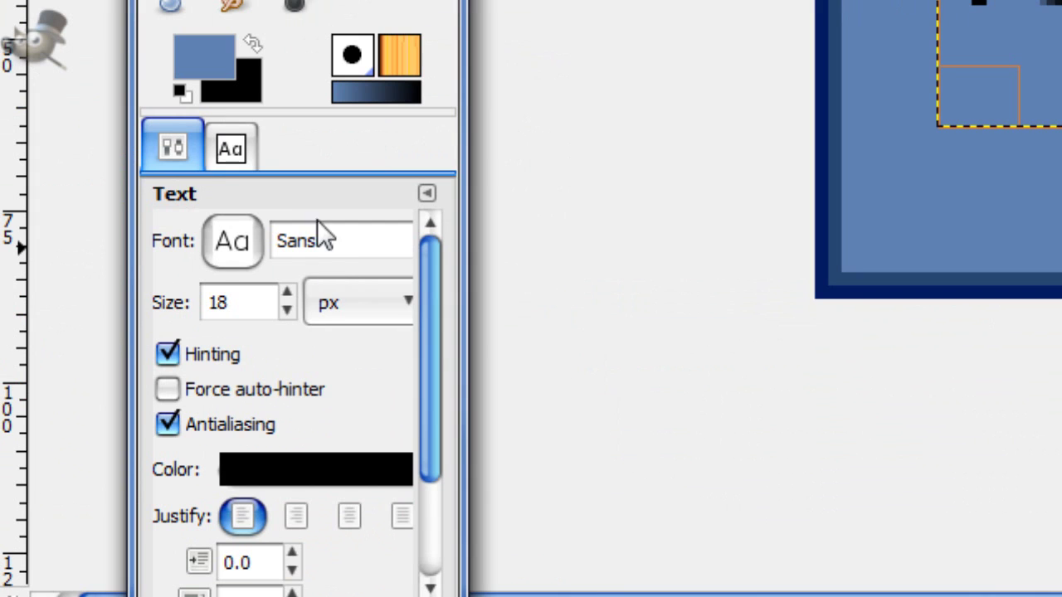
pyautogui.click(221, 305)
pyautogui.scroll(10, 320, 311)
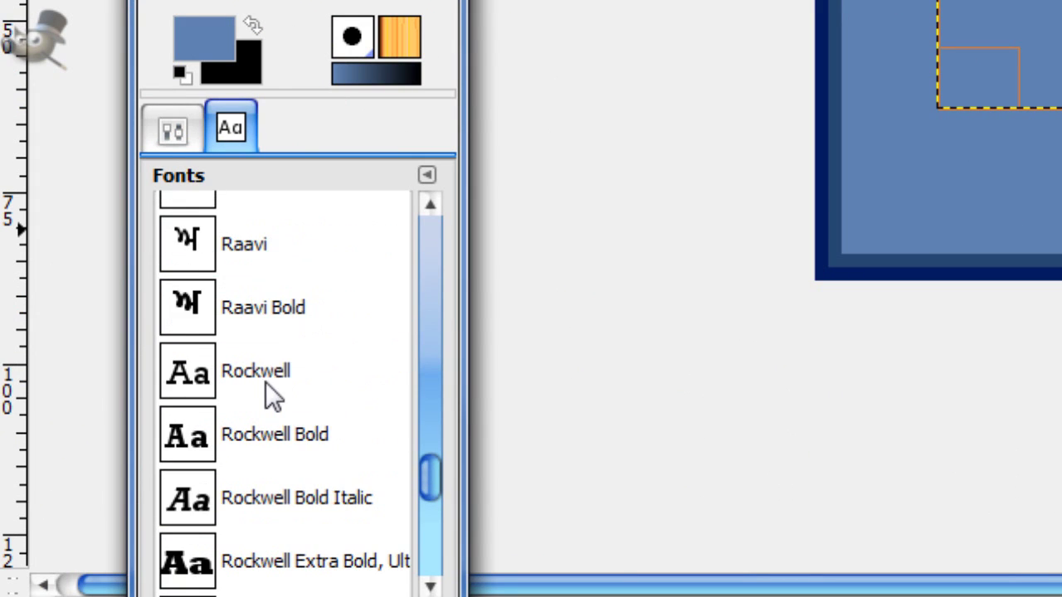
pyautogui.scroll(3, 262, 371)
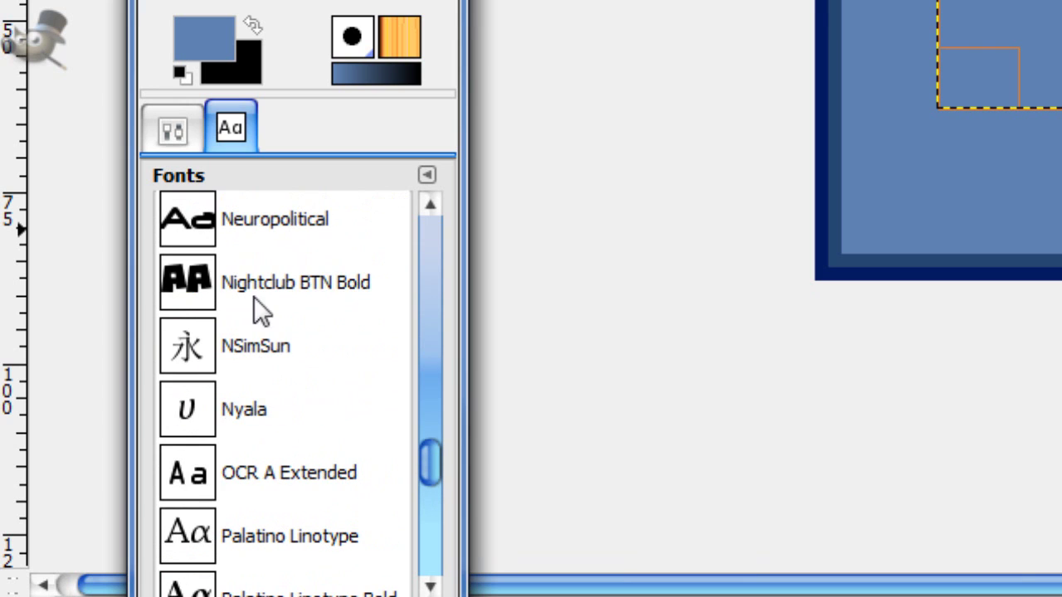
pyautogui.click(251, 270)
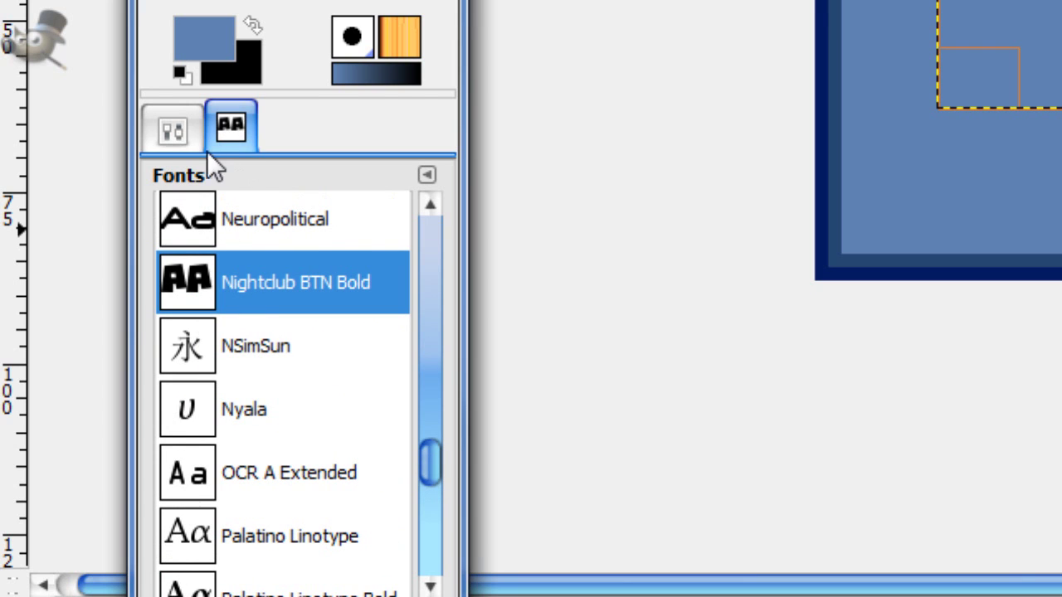
# Step: Enlarge the TGW text to 38 px and check it in the Text Editor
pyautogui.click(173, 131)
pyautogui.scroll(14, 237, 286)
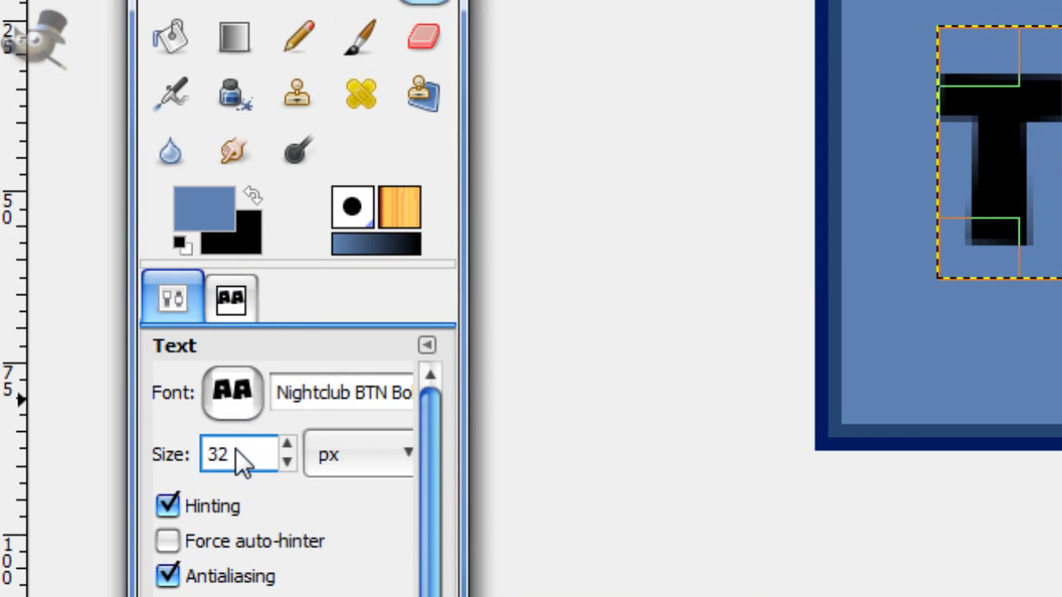
pyautogui.scroll(5, 239, 460)
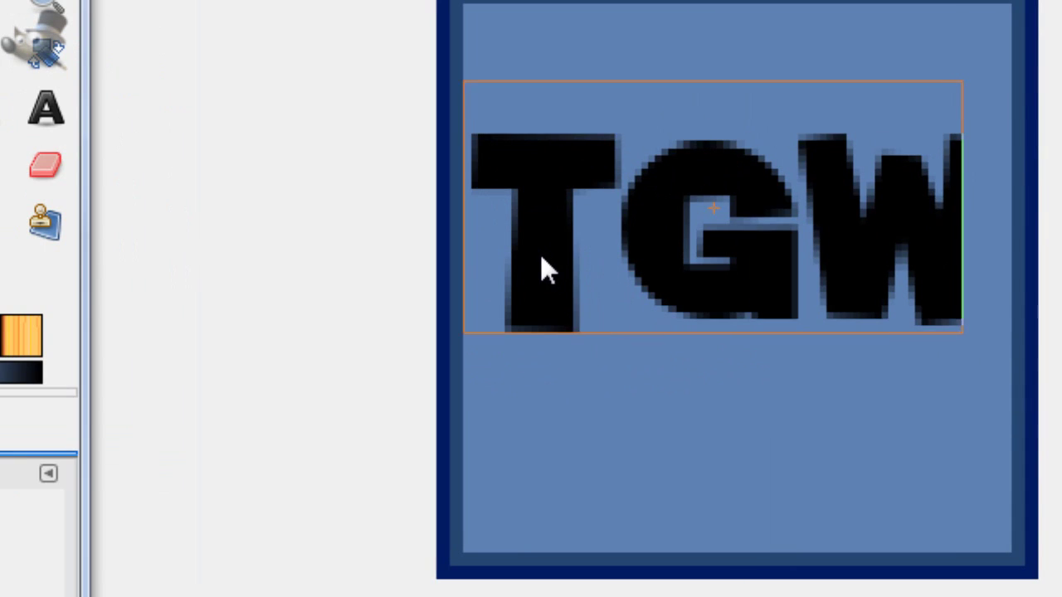
pyautogui.press('m')
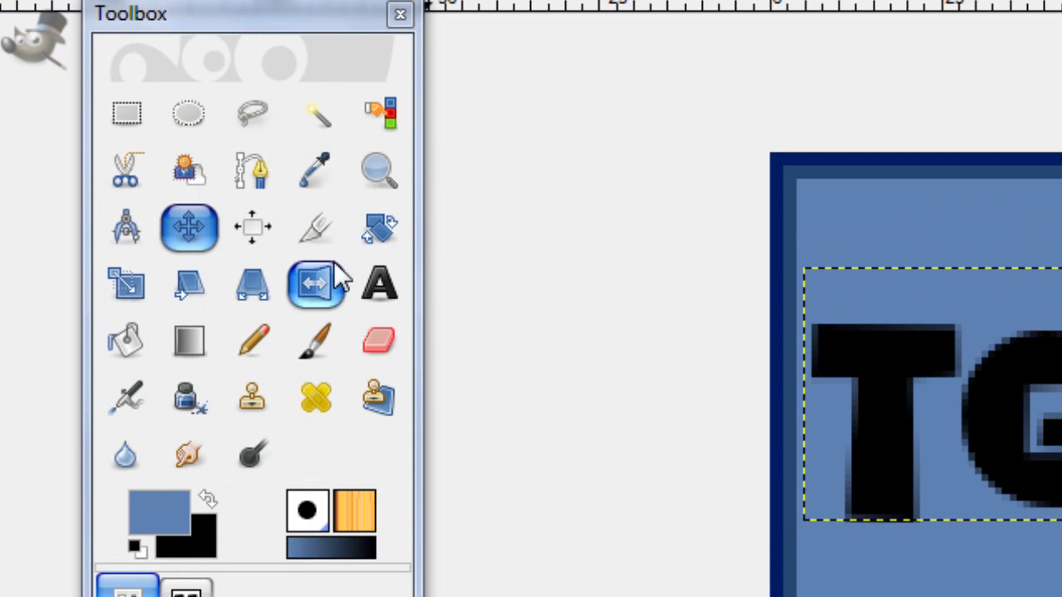
pyautogui.click(379, 284)
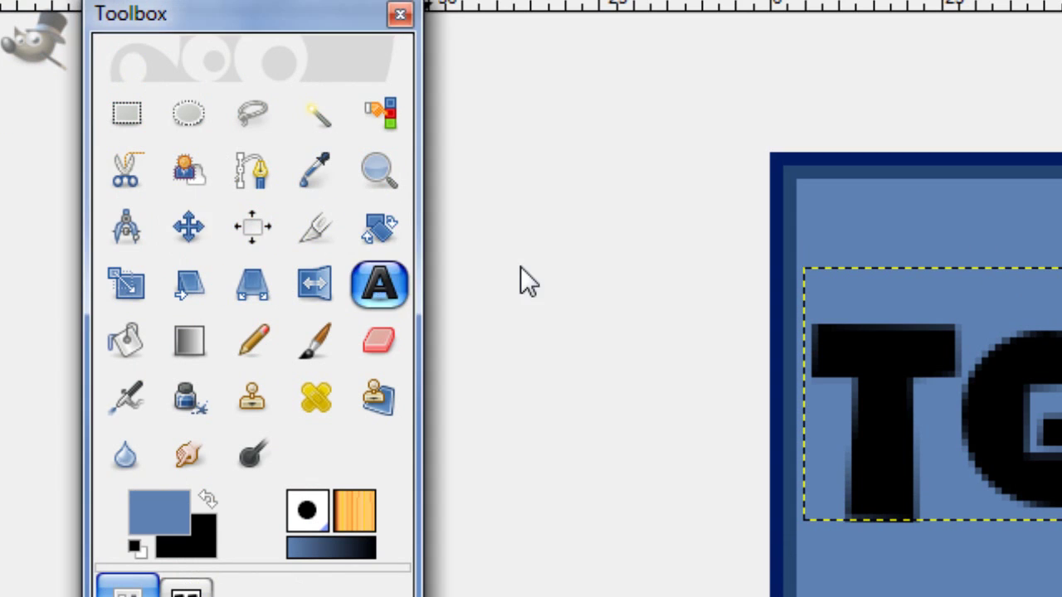
pyautogui.click(633, 322)
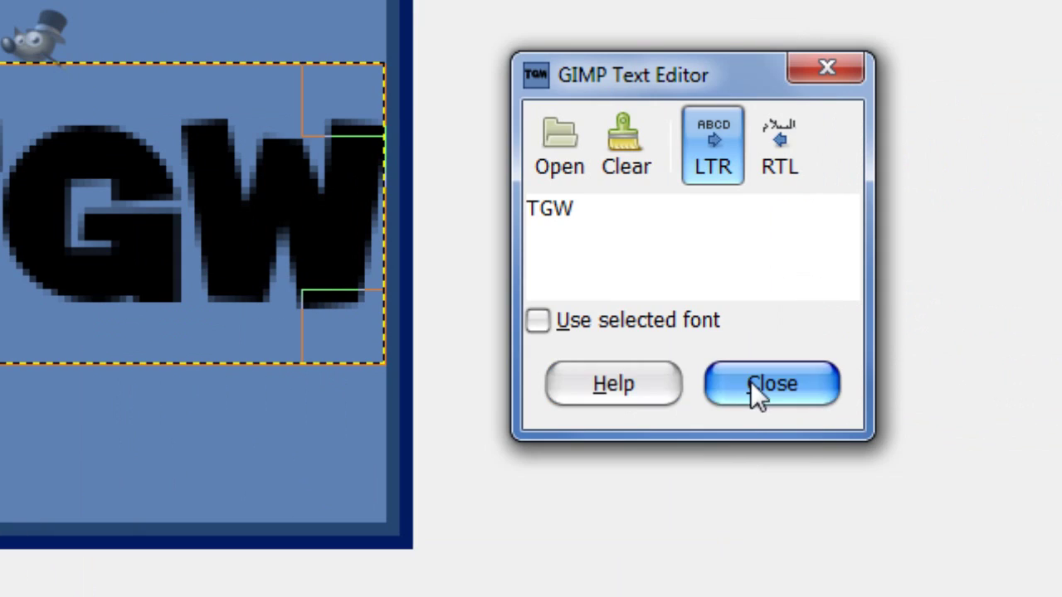
pyautogui.click(751, 384)
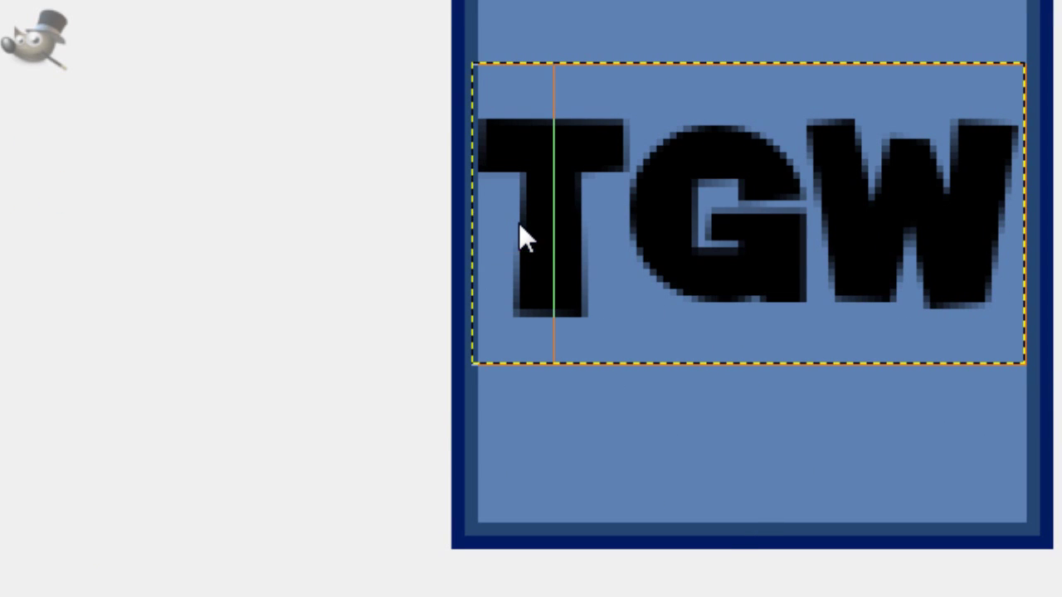
pyautogui.click(519, 222)
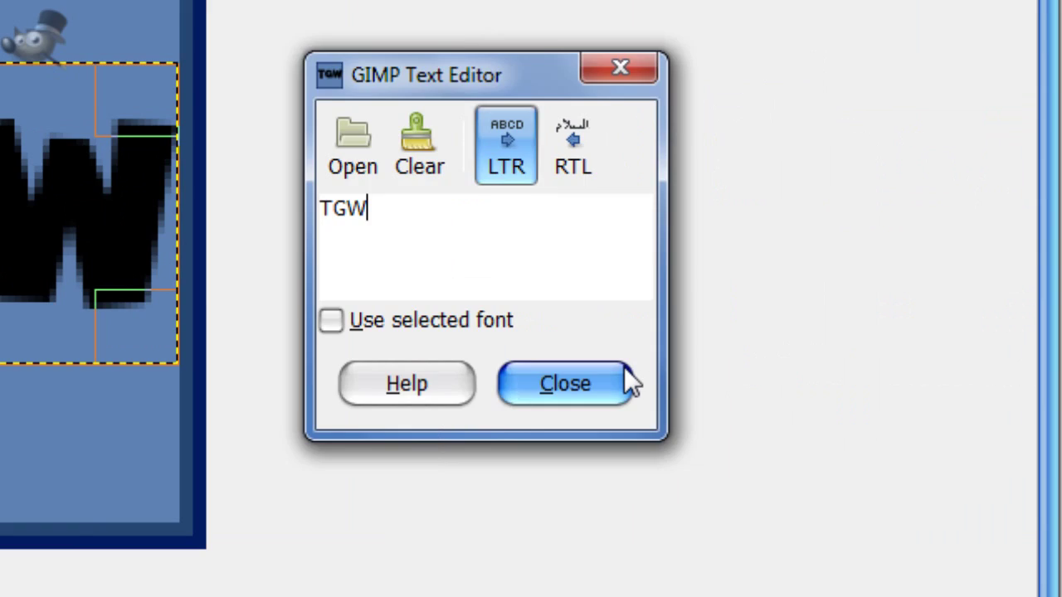
pyautogui.click(624, 378)
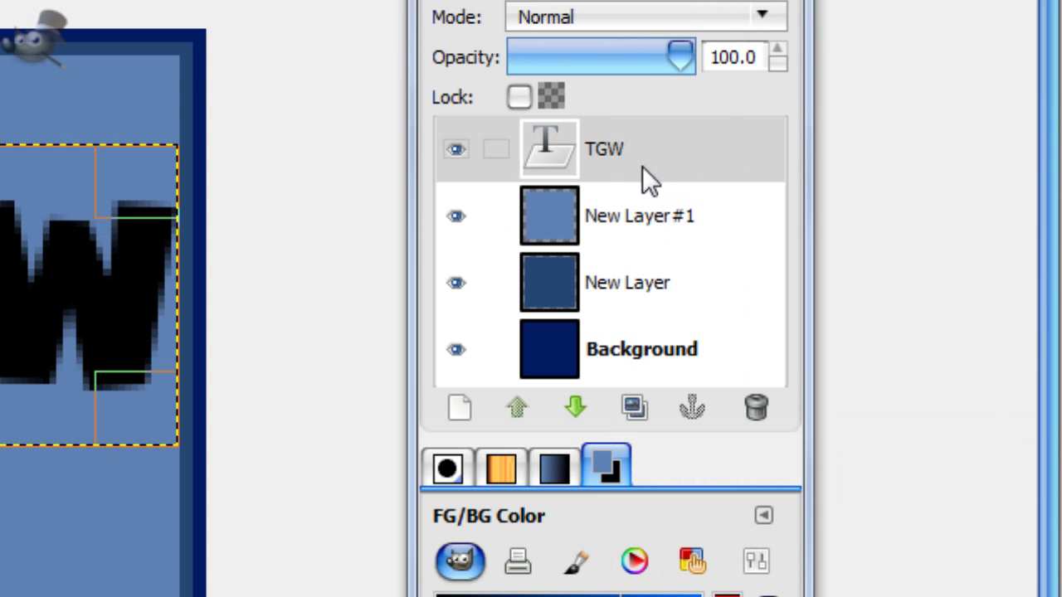
# Step: Select the TGW letter shapes with Alpha to Selection and add a new empty layer
pyautogui.click(643, 168)
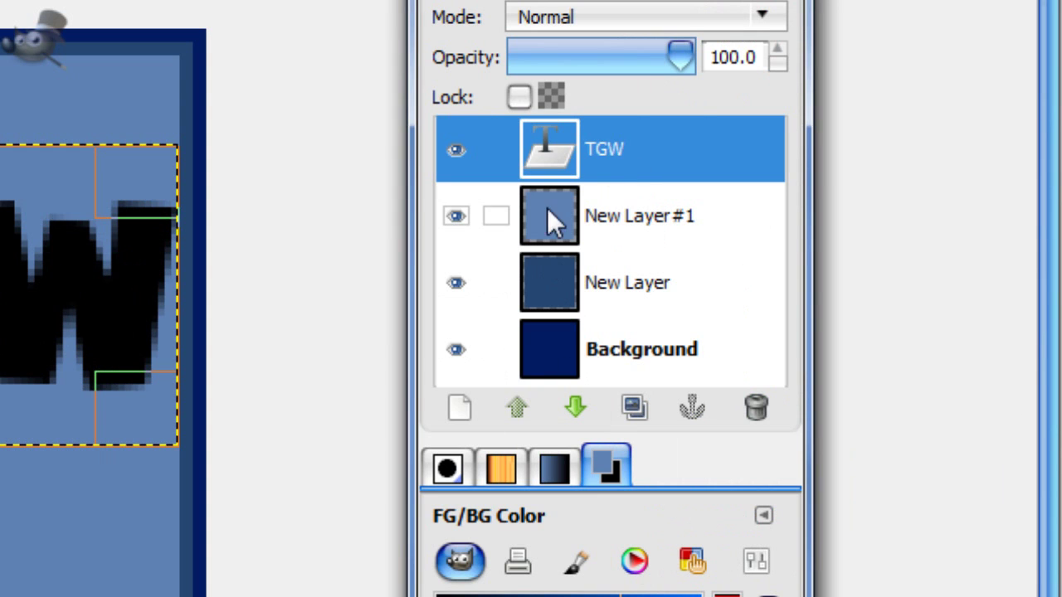
pyautogui.rightClick(573, 341)
pyautogui.click(677, 480)
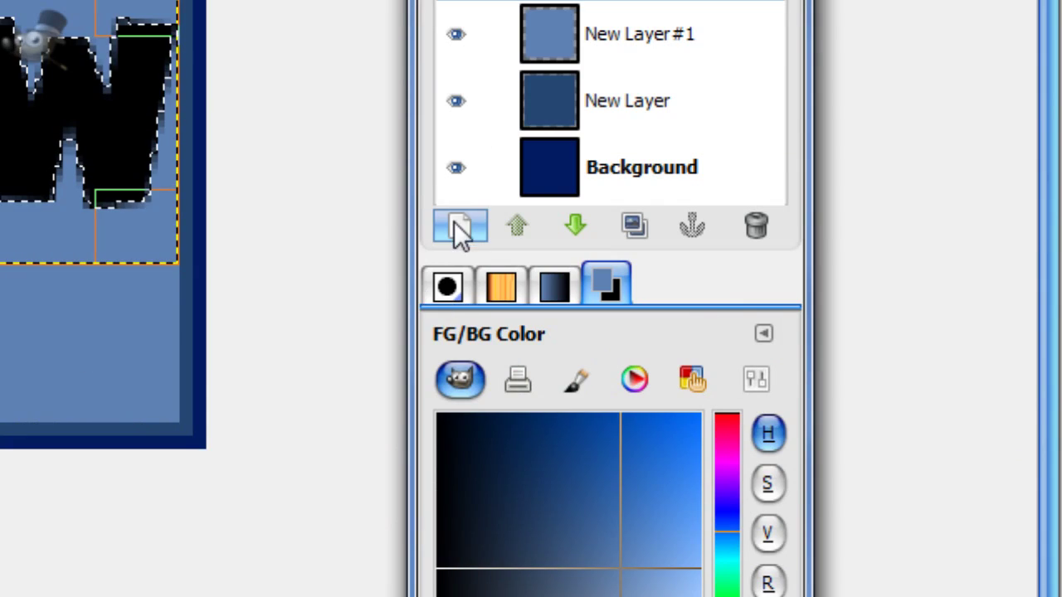
pyautogui.click(459, 230)
pyautogui.click(87, 202)
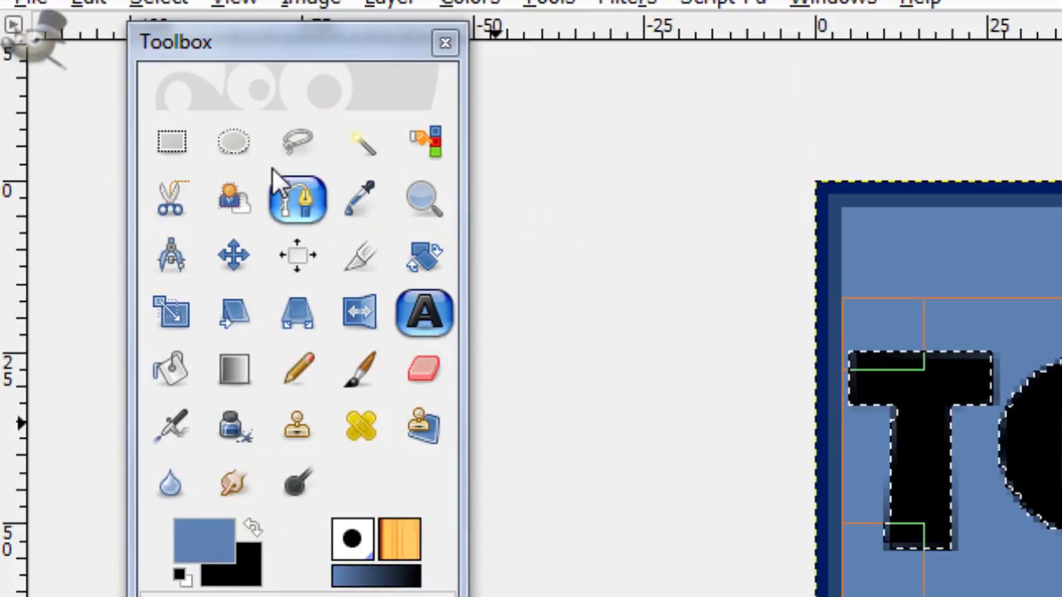
# Step: Shrink the letter selection inward by 1 pixel
pyautogui.click(162, 52)
pyautogui.click(212, 476)
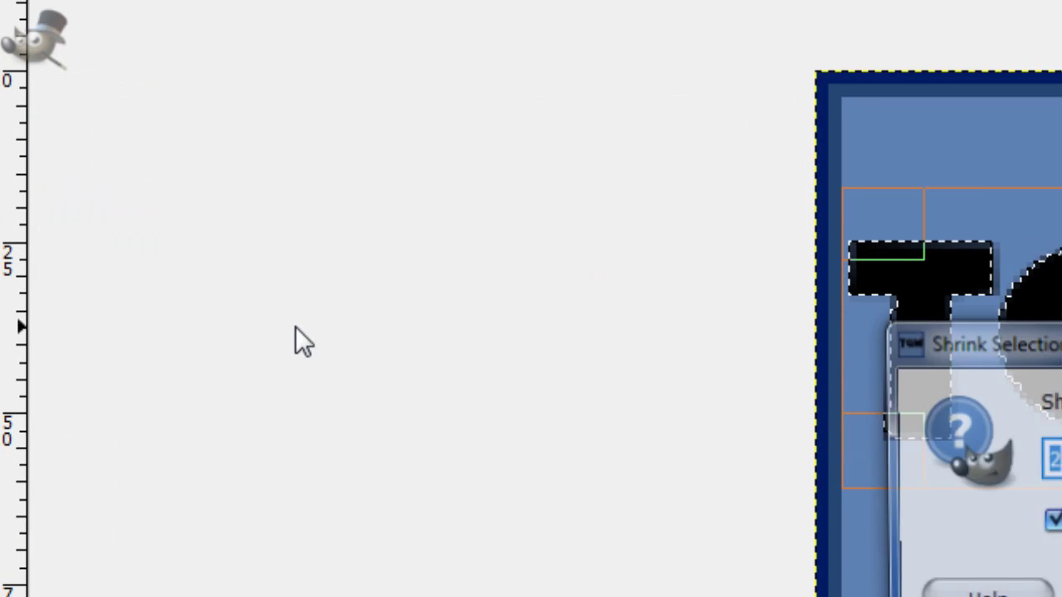
pyautogui.write('1')
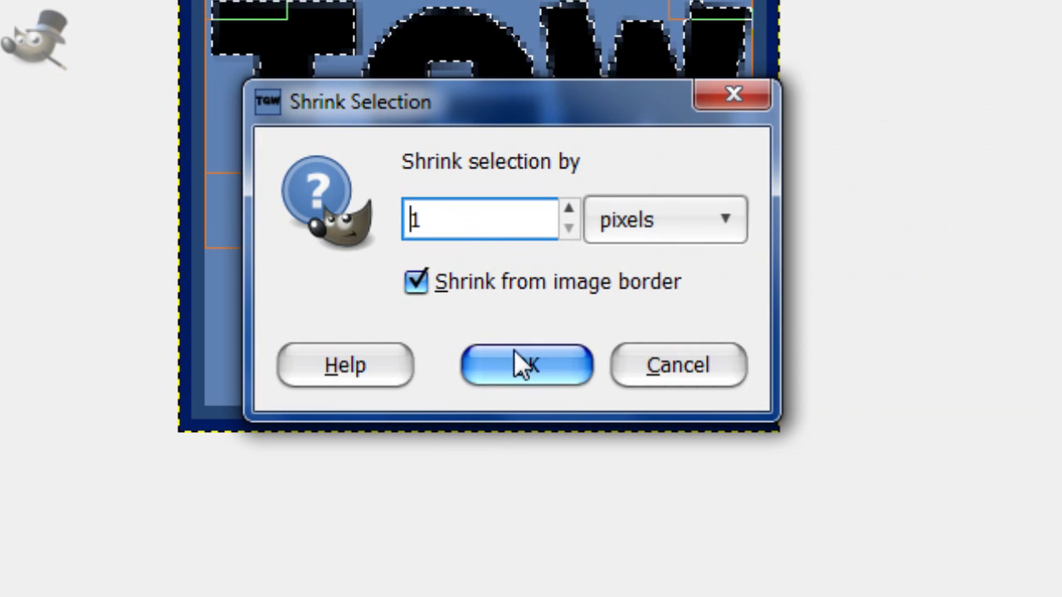
pyautogui.click(520, 365)
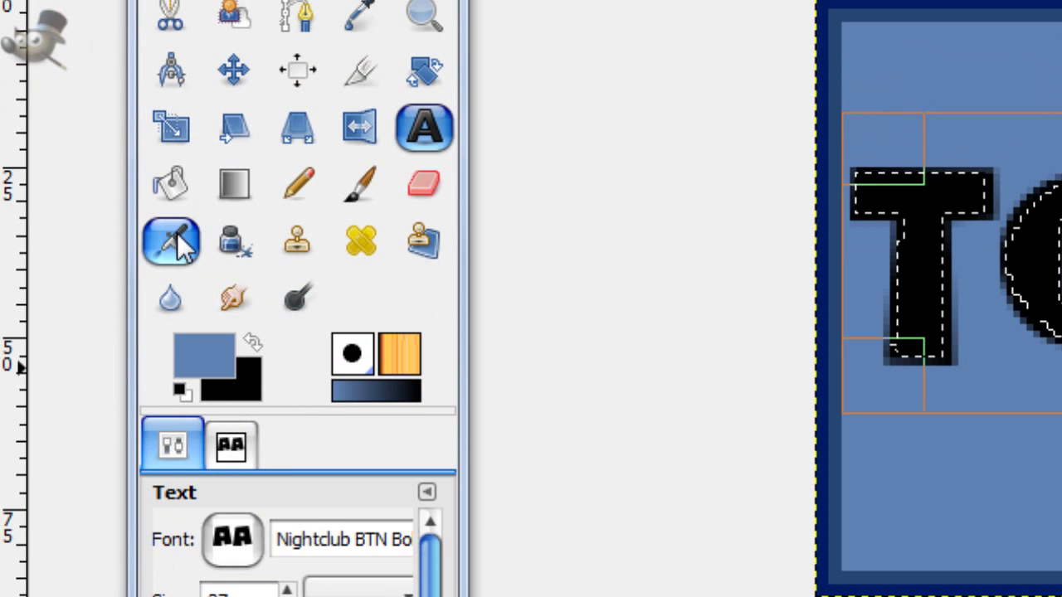
pyautogui.click(172, 184)
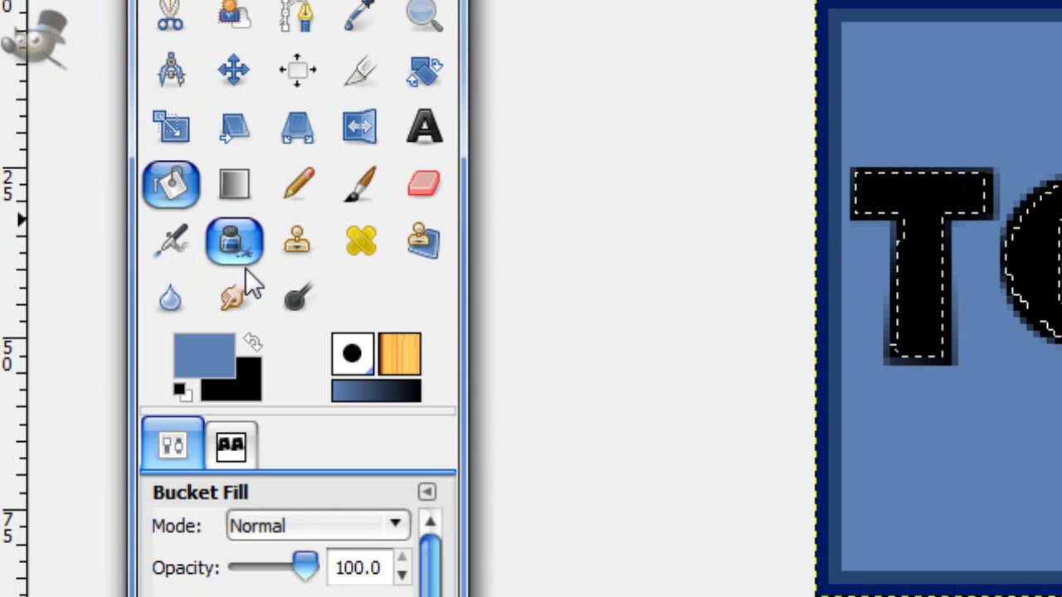
# Step: For the Blend tool, set foreground to 0261ff and background to 00326b
pyautogui.click(234, 184)
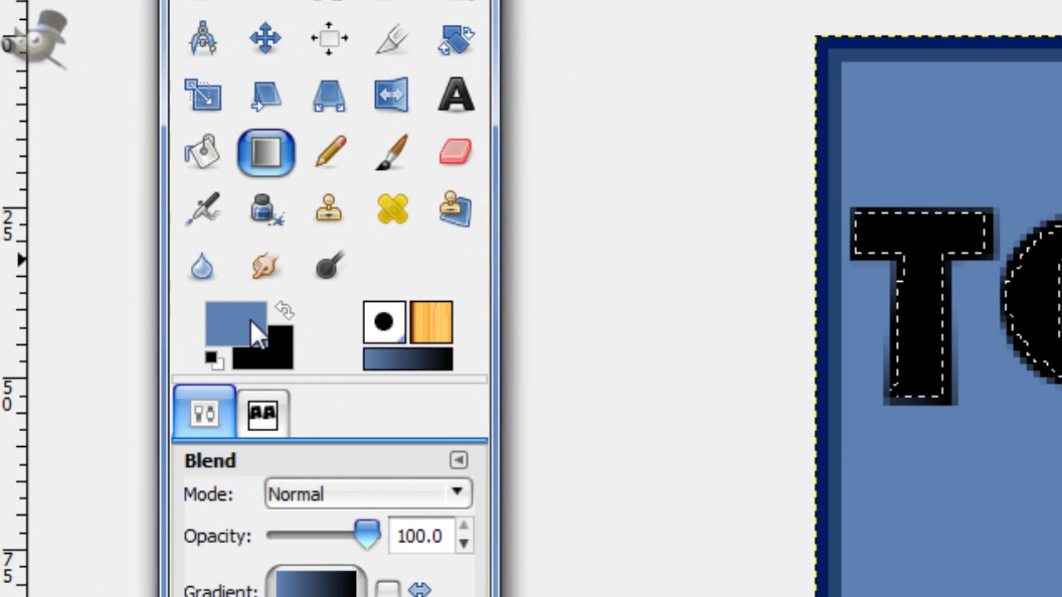
pyautogui.click(218, 589)
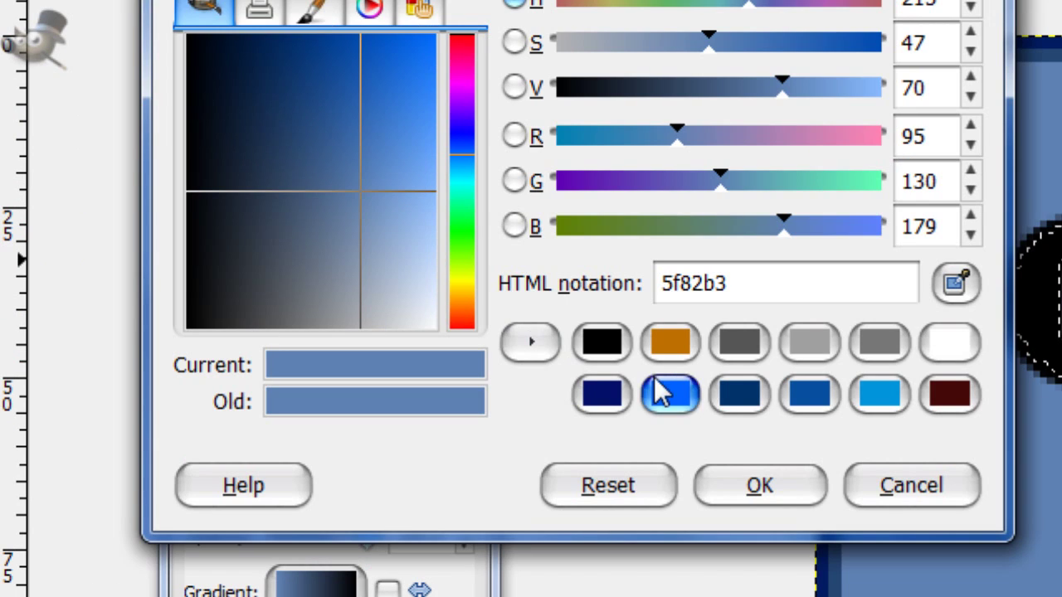
pyautogui.click(682, 397)
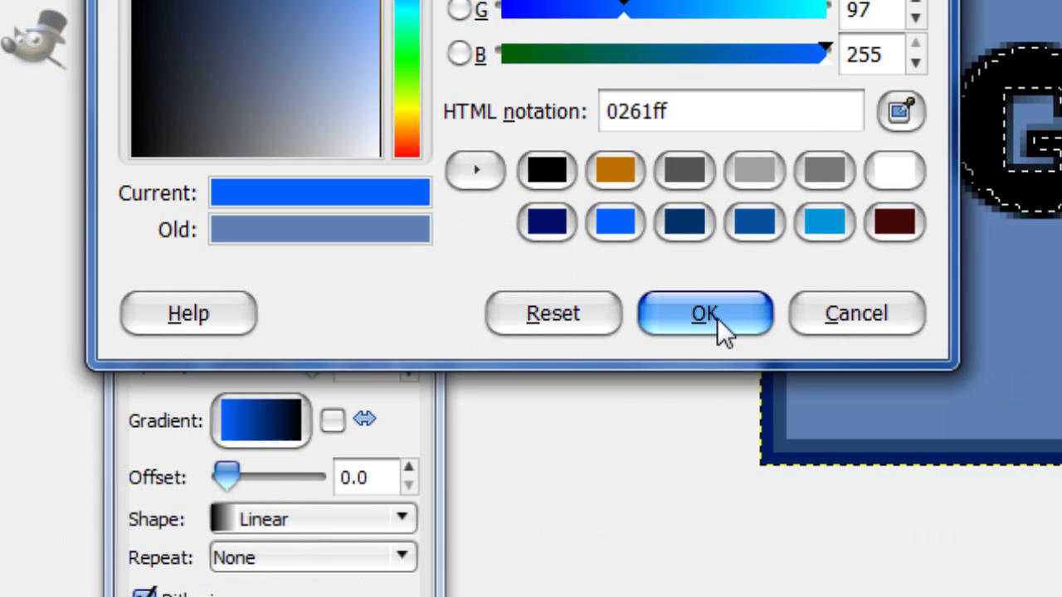
pyautogui.click(710, 491)
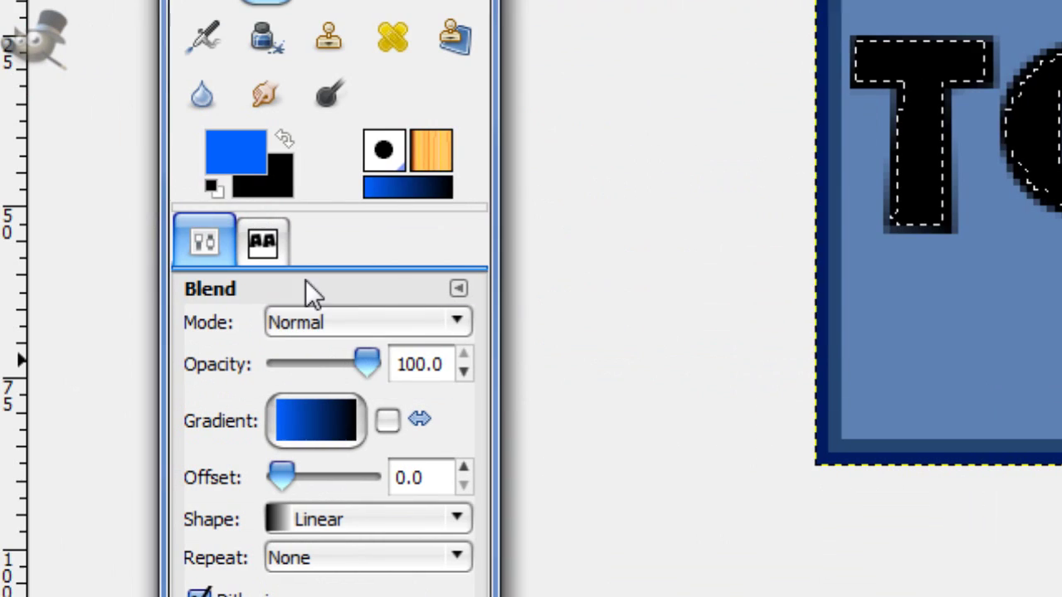
pyautogui.click(290, 187)
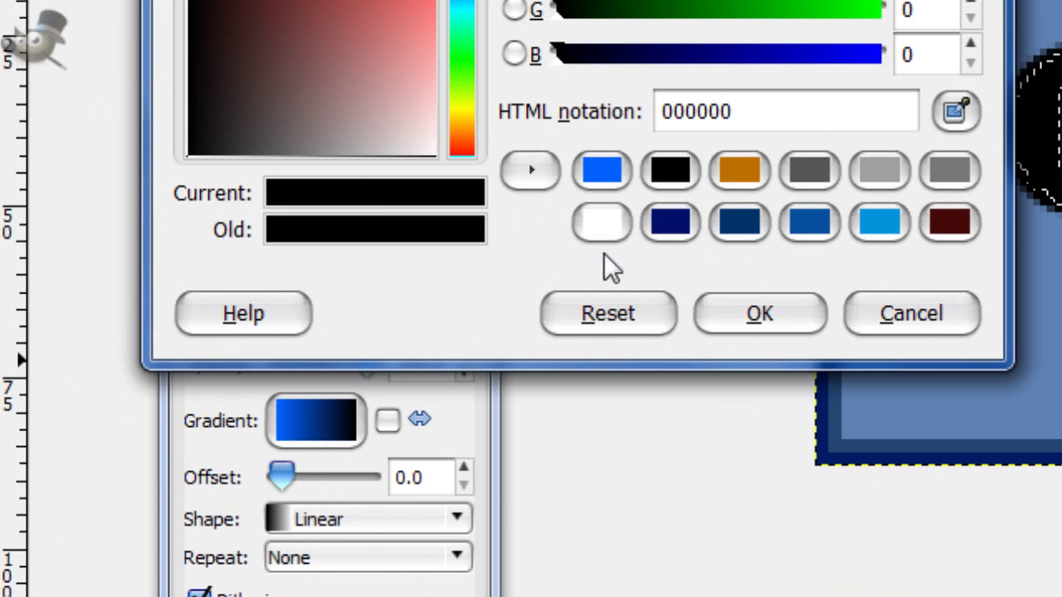
pyautogui.click(744, 227)
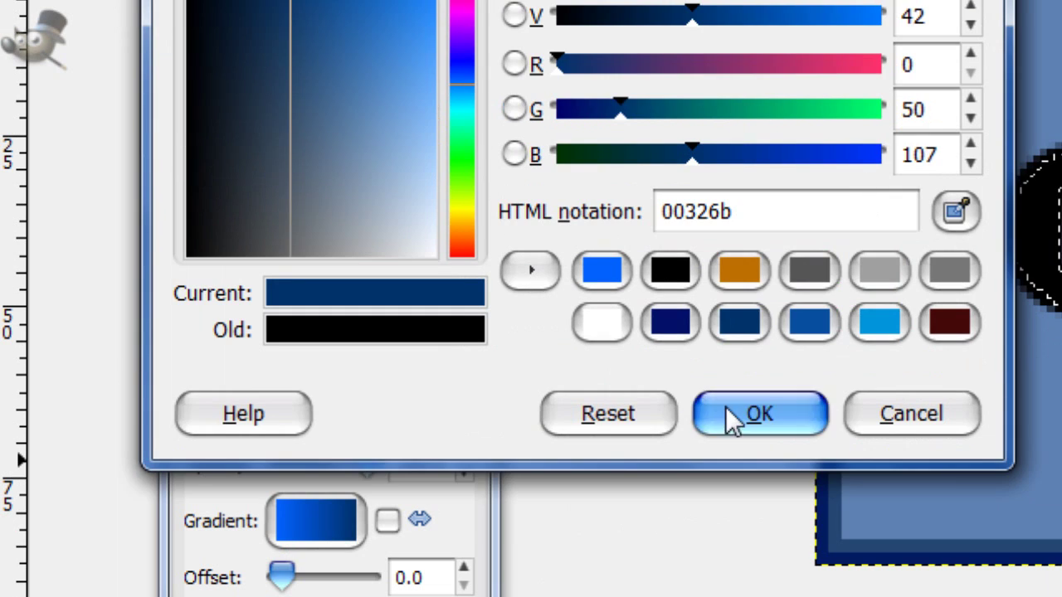
pyautogui.click(751, 592)
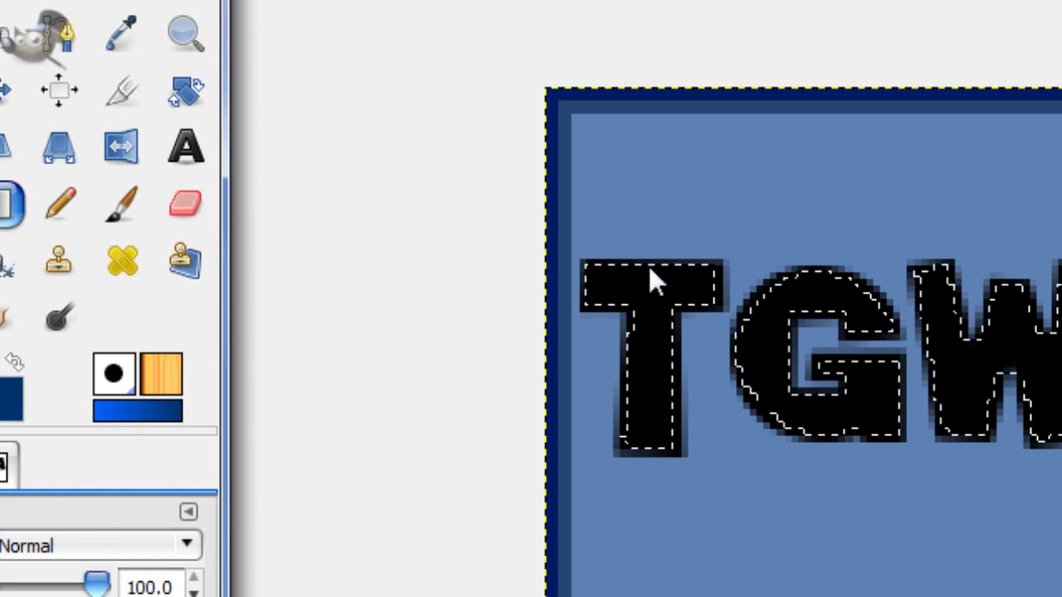
# Step: Drag a top-down blue gradient through the letters, then remove the selection
pyautogui.moveTo(645, 271); pyautogui.dragTo(662, 455)
pyautogui.click(142, 51)
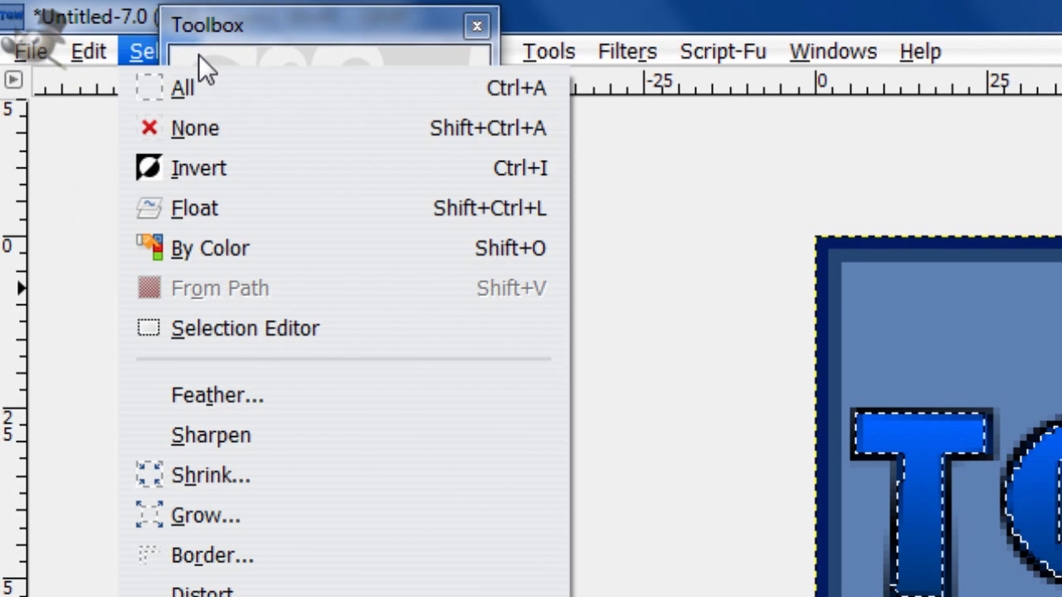
pyautogui.click(195, 128)
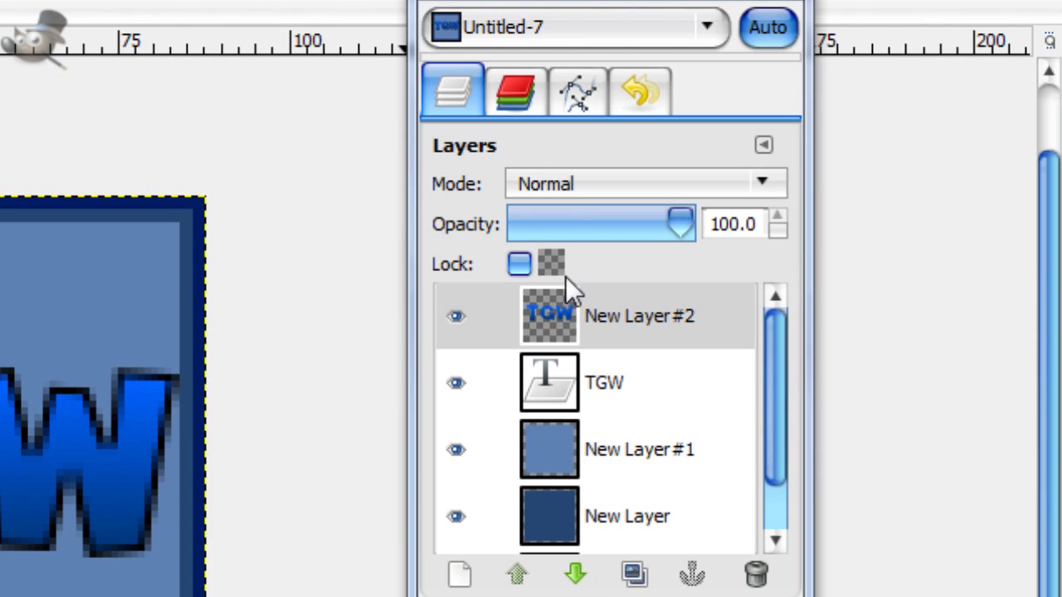
# Step: Merge the gradient layer down into TGW and duplicate the TGW layer
pyautogui.click(597, 340)
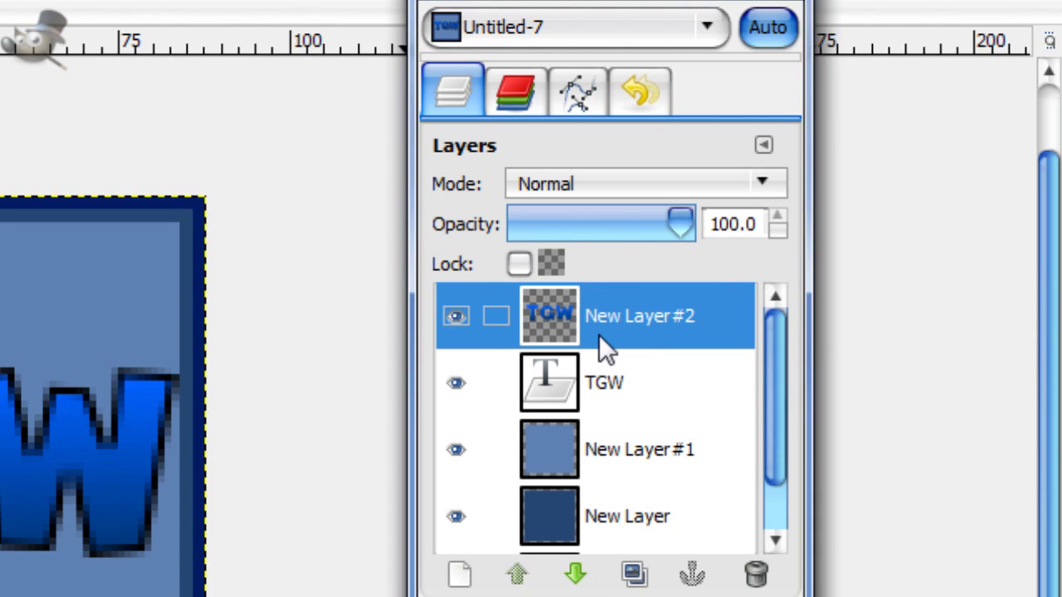
pyautogui.rightClick(606, 325)
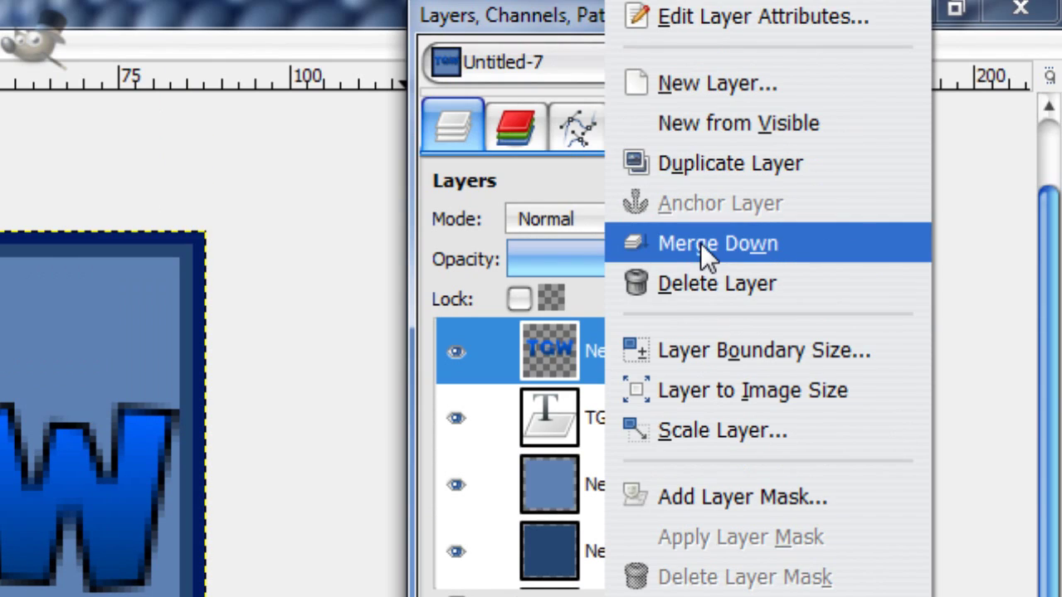
pyautogui.click(700, 242)
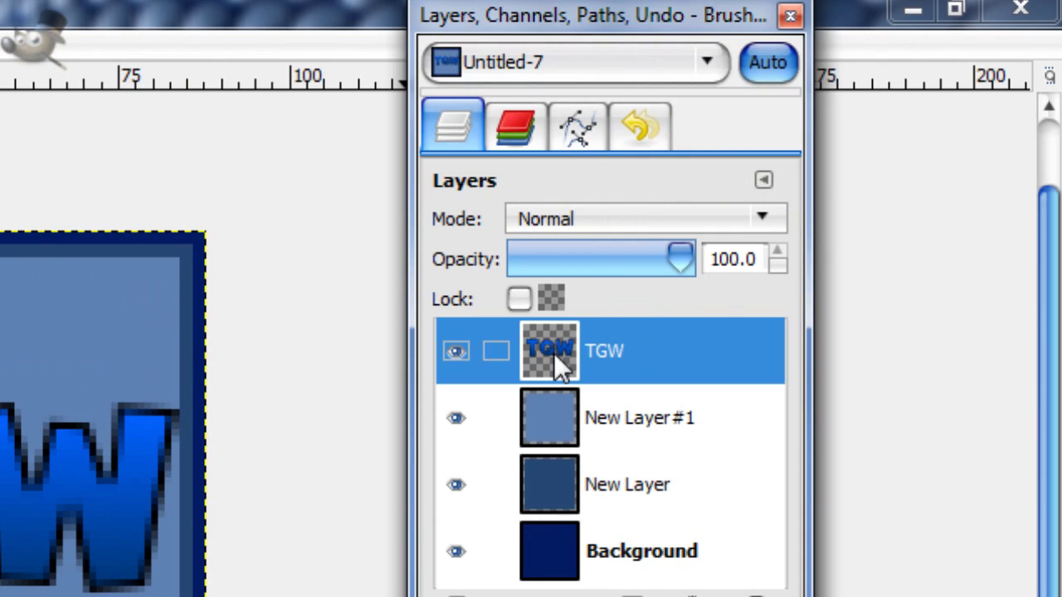
pyautogui.click(635, 410)
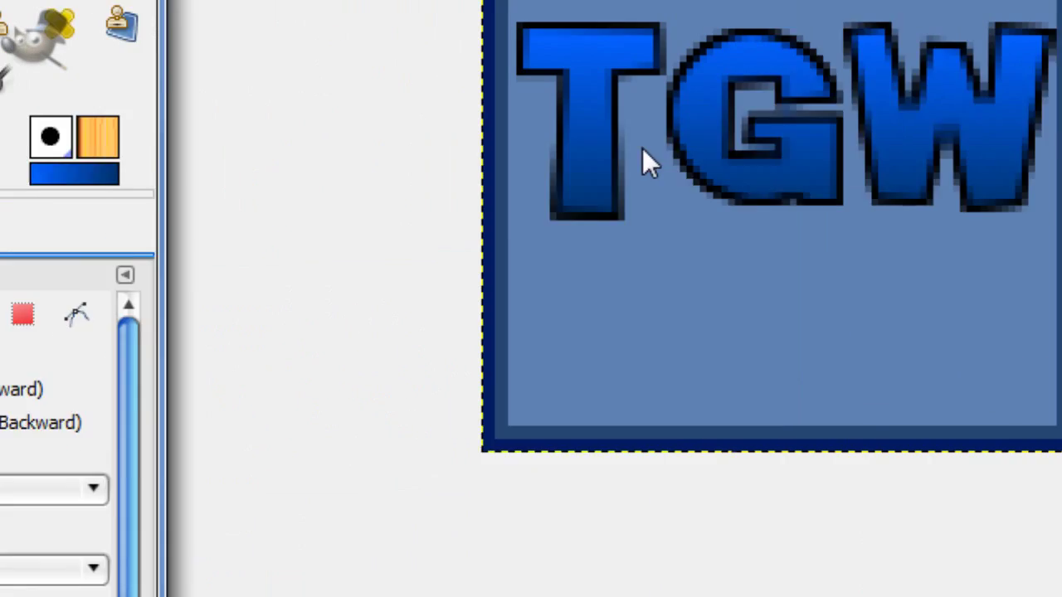
# Step: Rotate the TGW copy 180° and move it just below the original text
pyautogui.click(971, 504)
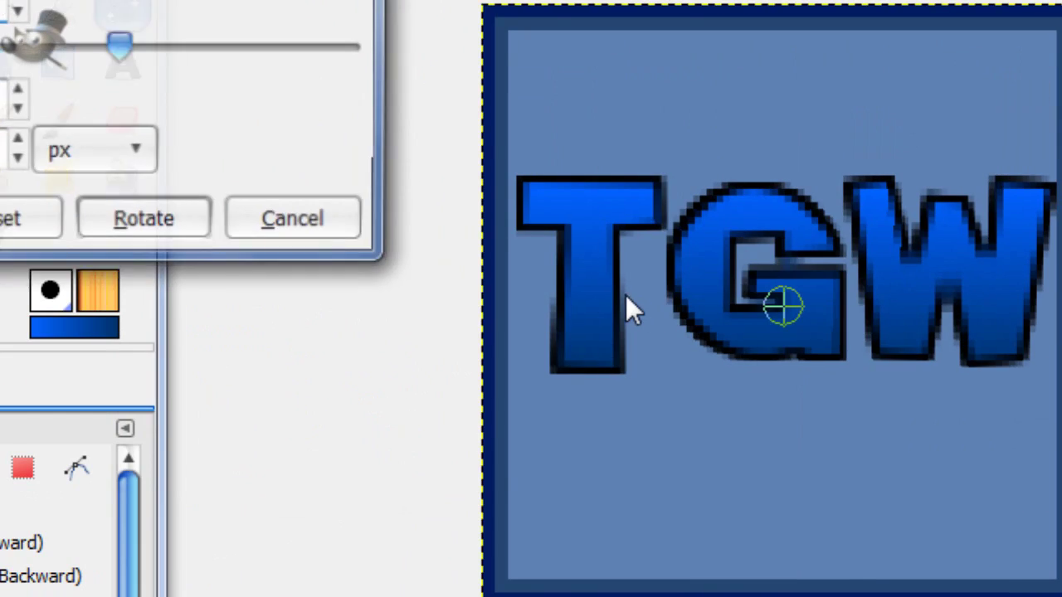
pyautogui.moveTo(450, 259); pyautogui.dragTo(774, 316)
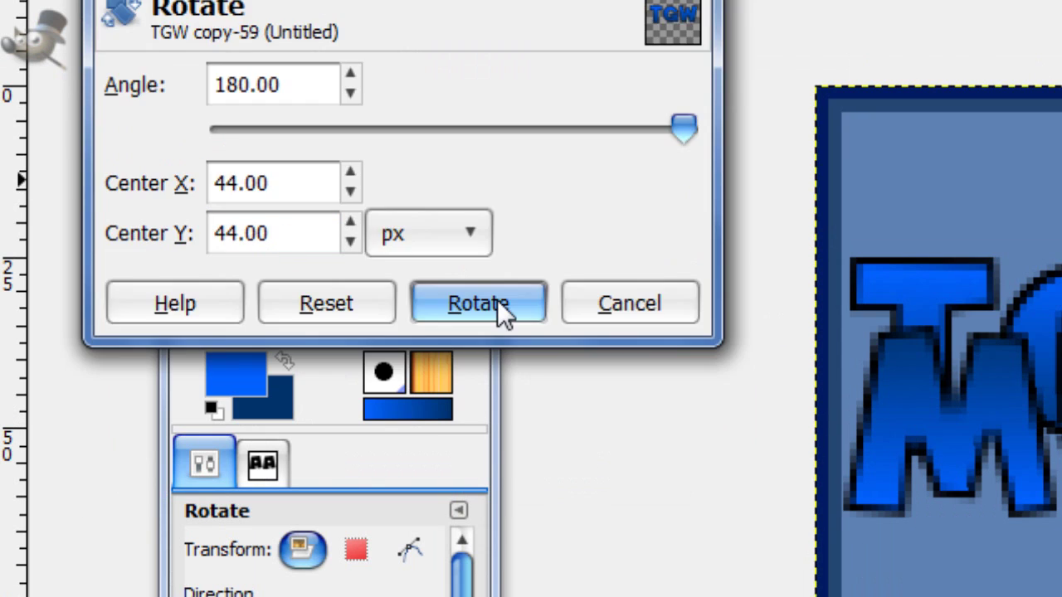
pyautogui.click(480, 304)
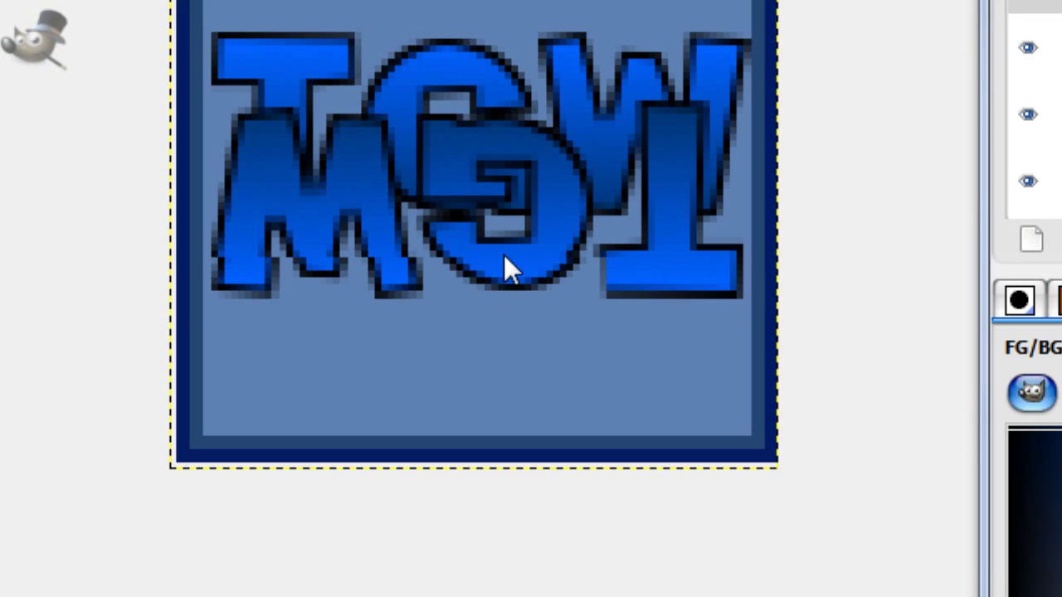
pyautogui.click(269, 232)
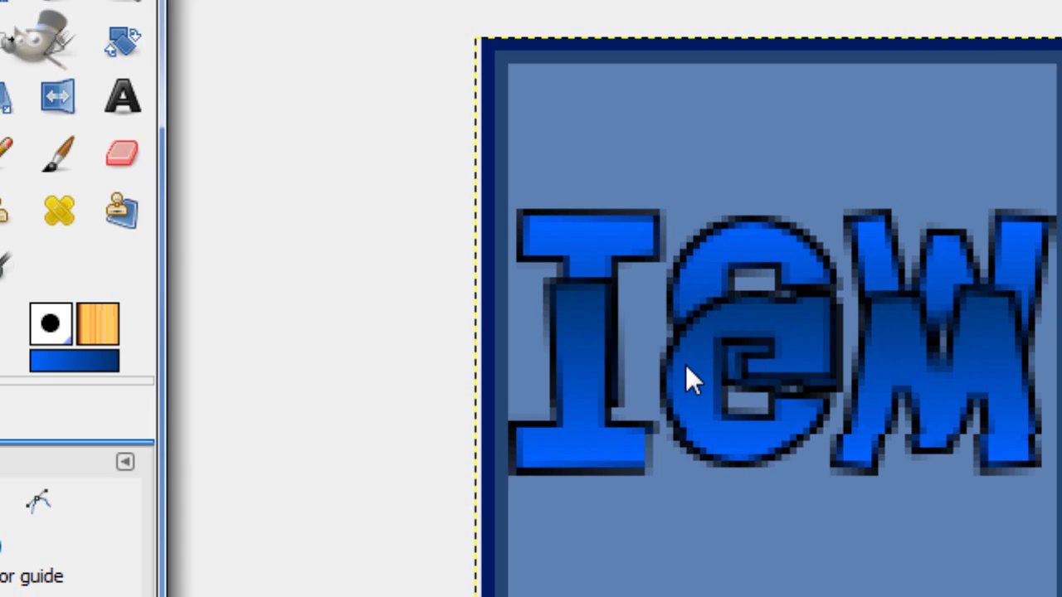
pyautogui.moveTo(372, 189); pyautogui.dragTo(386, 314)
pyautogui.moveTo(698, 342)
pyautogui.mouseDown()
pyautogui.moveTo(688, 351)
pyautogui.moveTo(699, 355)
pyautogui.moveTo(690, 340)
pyautogui.mouseUp()
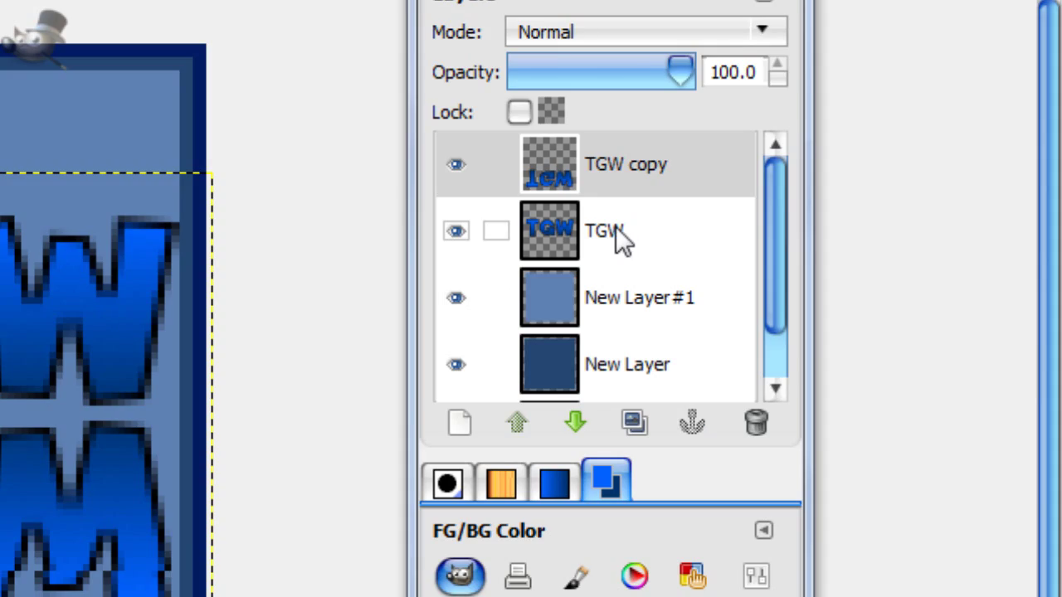
pyautogui.click(579, 166)
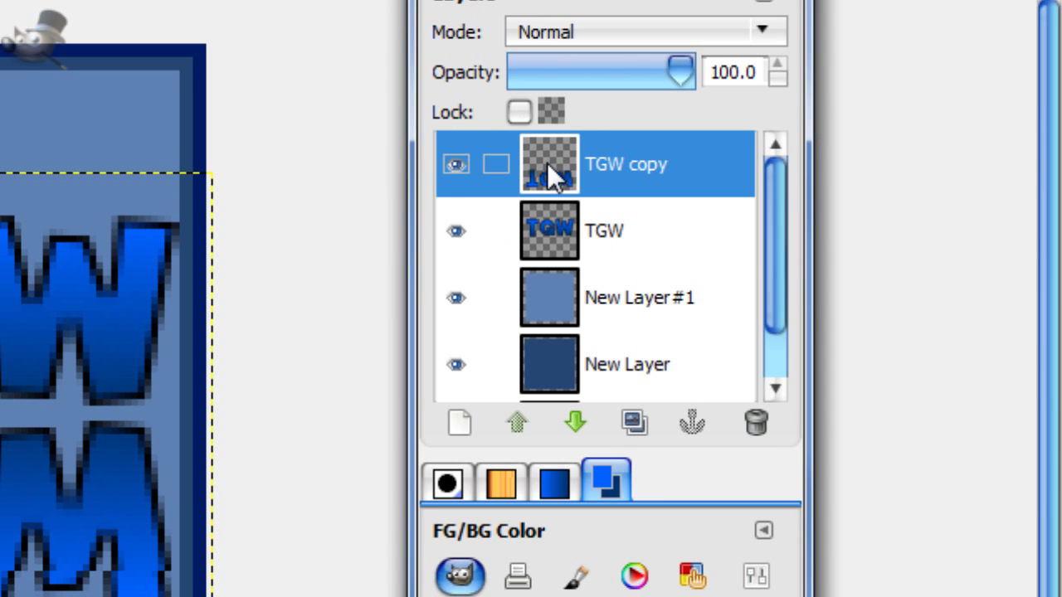
# Step: Add a white layer mask to TGW copy and drag a black-to-white vertical gradient on it
pyautogui.rightClick(579, 160)
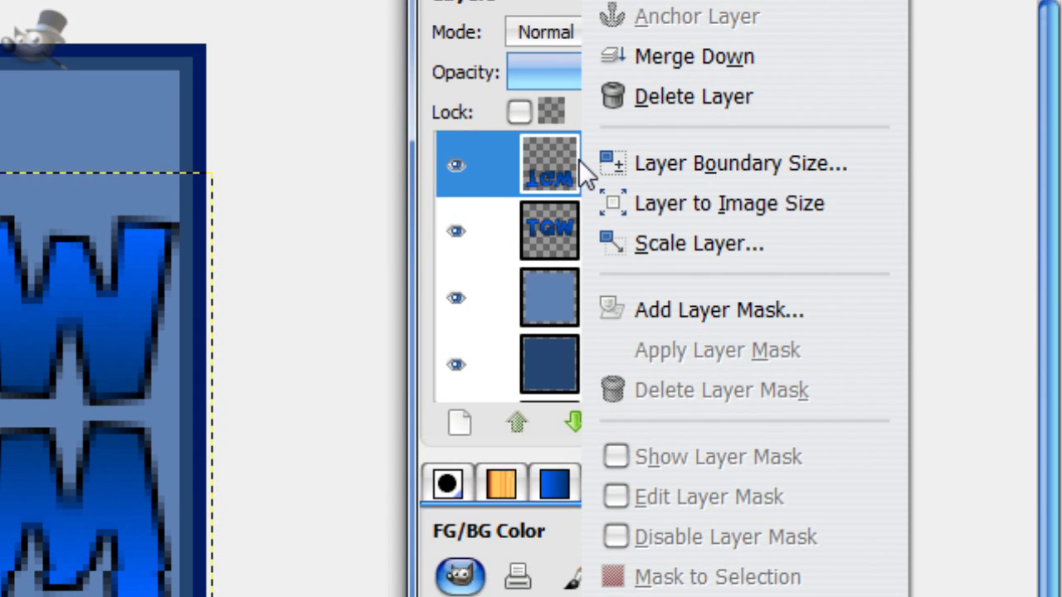
pyautogui.click(700, 307)
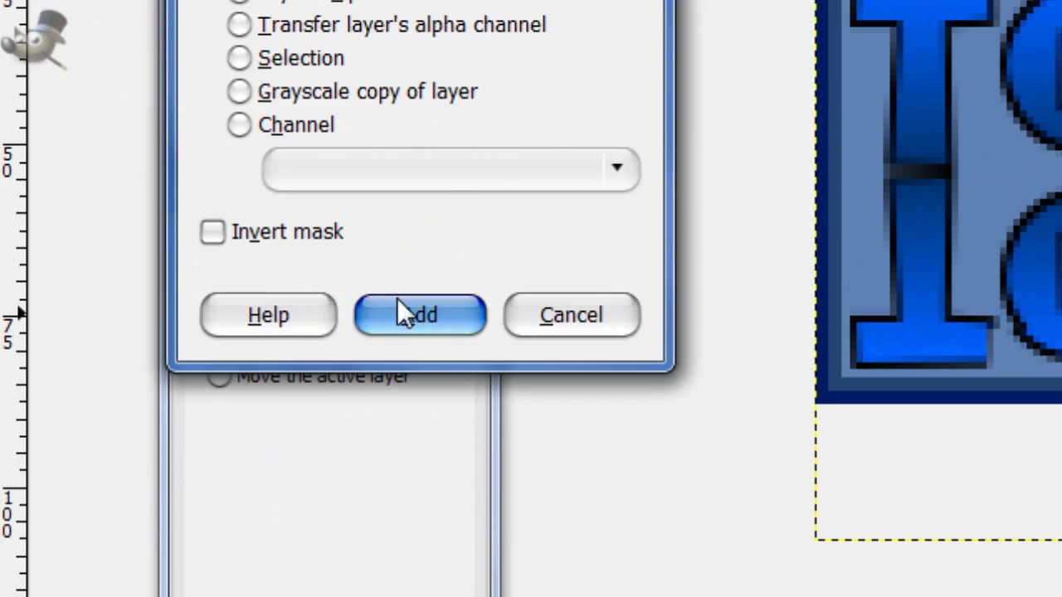
pyautogui.click(397, 316)
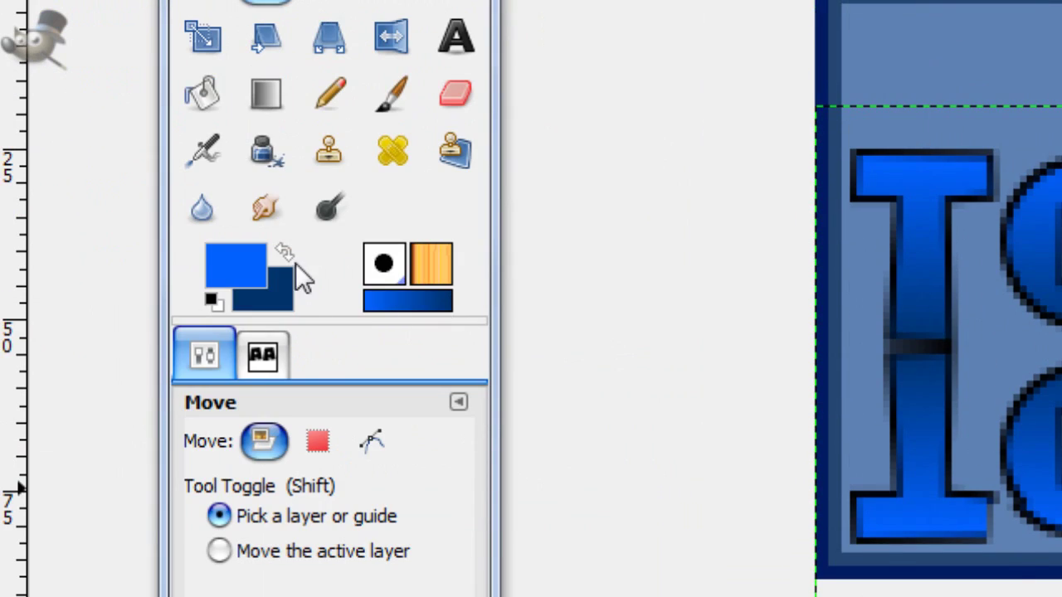
pyautogui.click(266, 90)
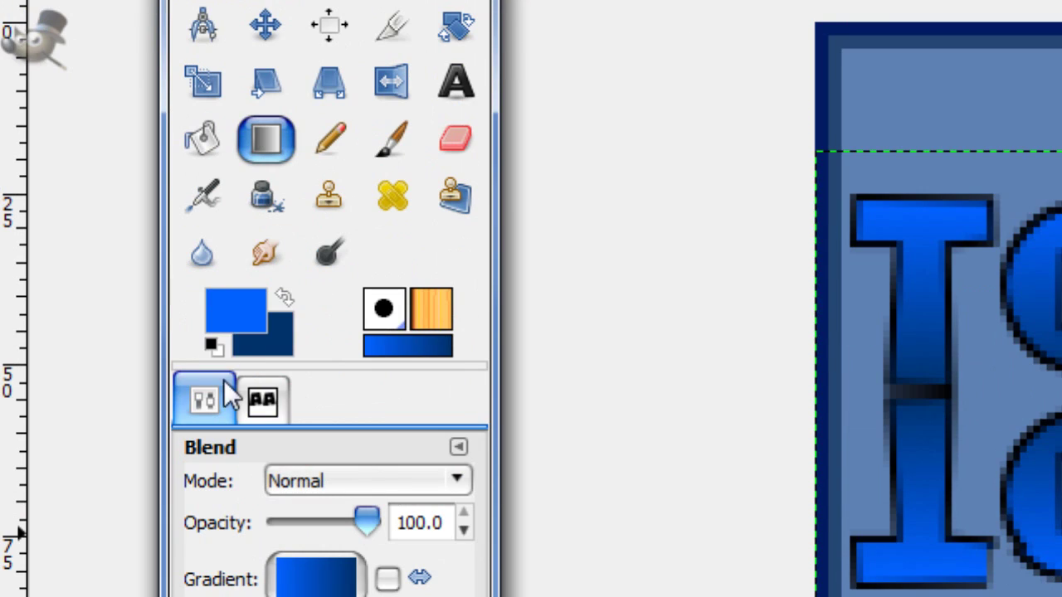
pyautogui.click(215, 325)
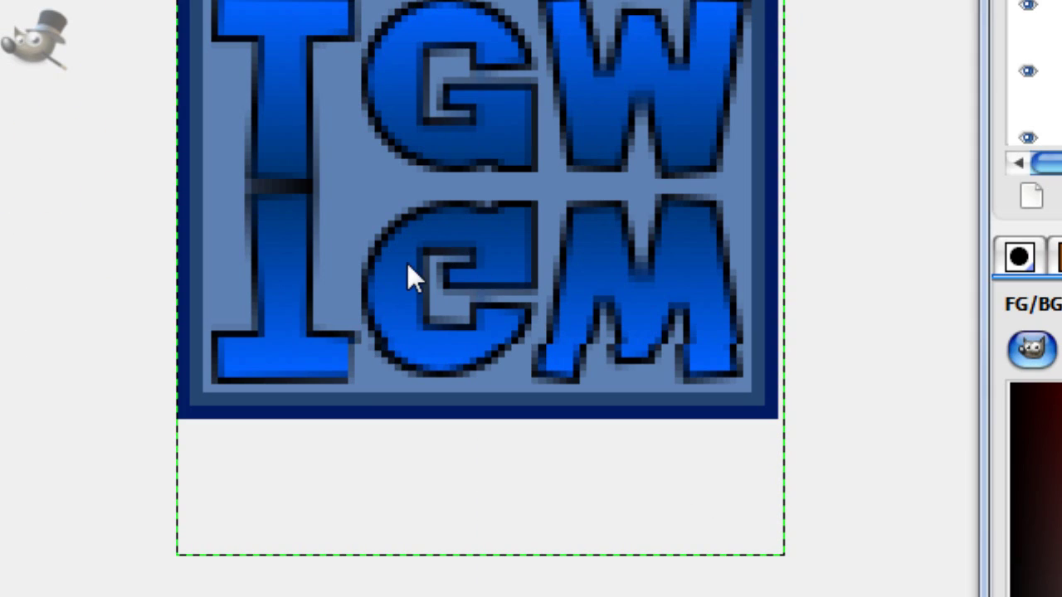
pyautogui.moveTo(349, 289); pyautogui.dragTo(344, 160)
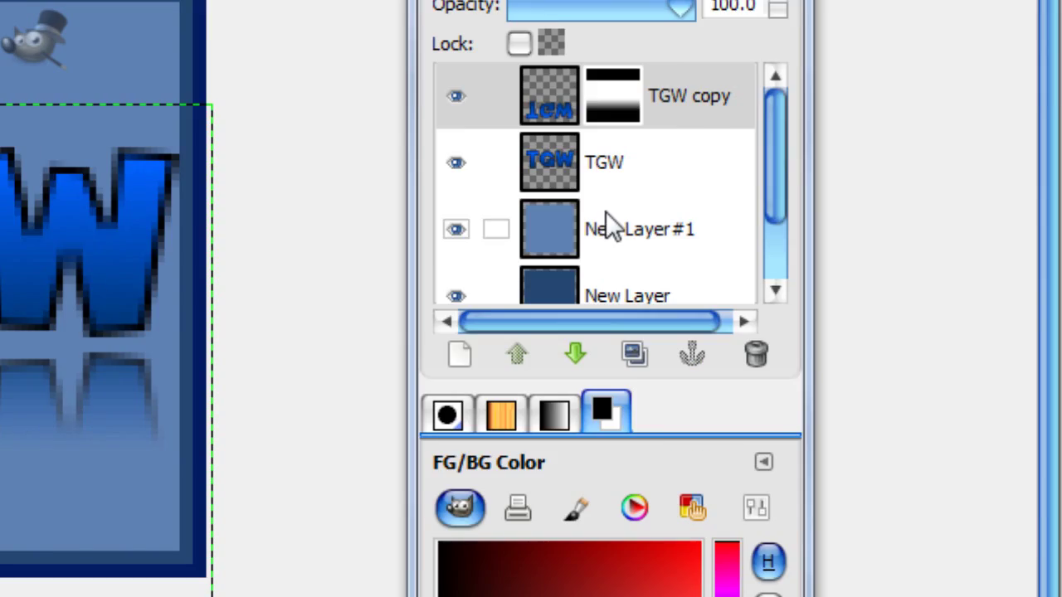
# Step: Apply the layer mask on TGW copy, then make New Layer #1 active
pyautogui.rightClick(1054, 96)
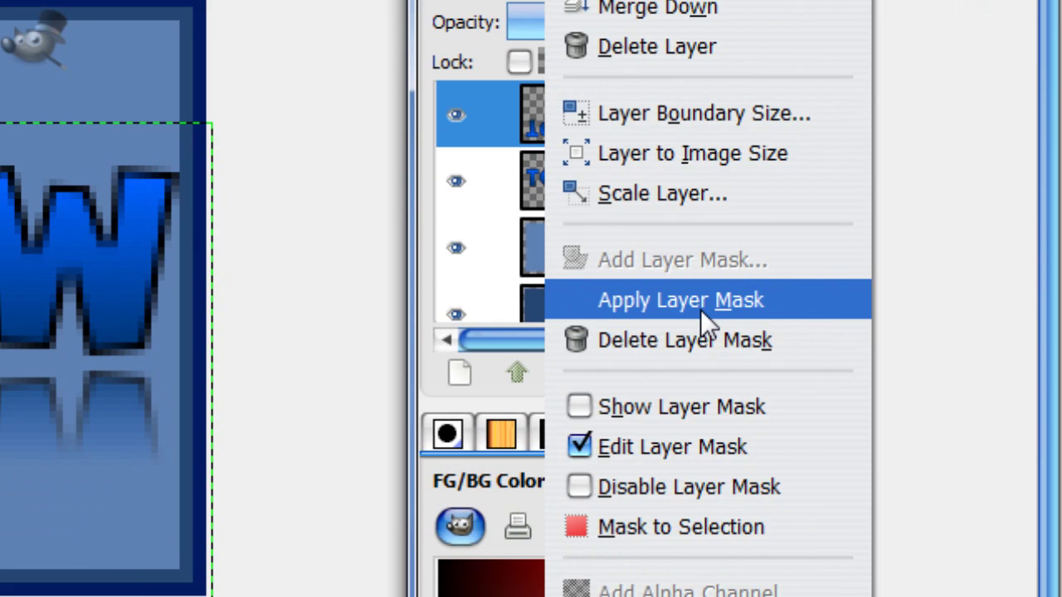
pyautogui.click(700, 301)
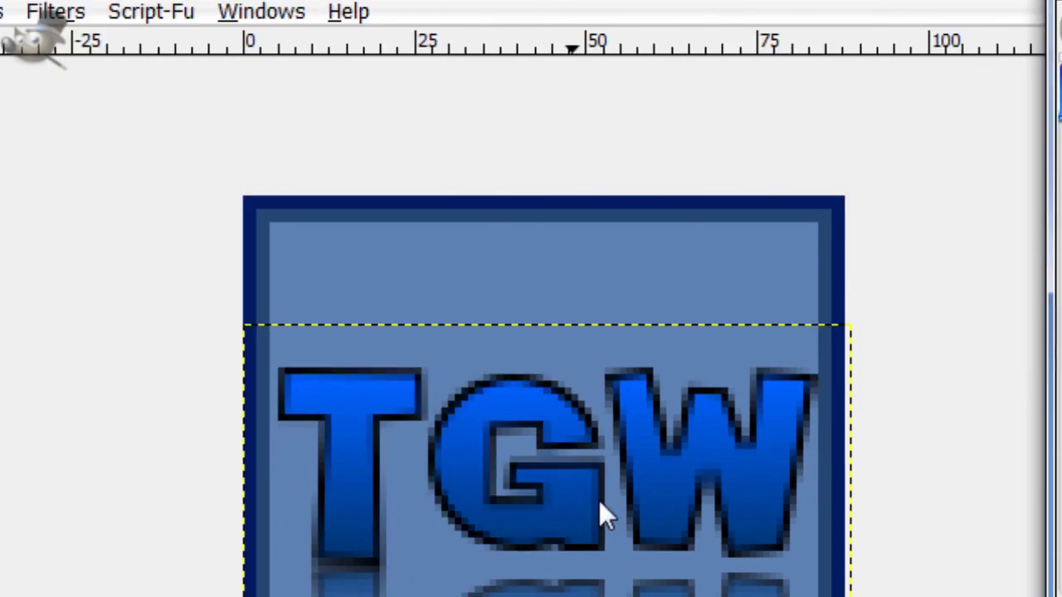
pyautogui.scroll(-2, 872, 415)
pyautogui.scroll(2, 668, 290)
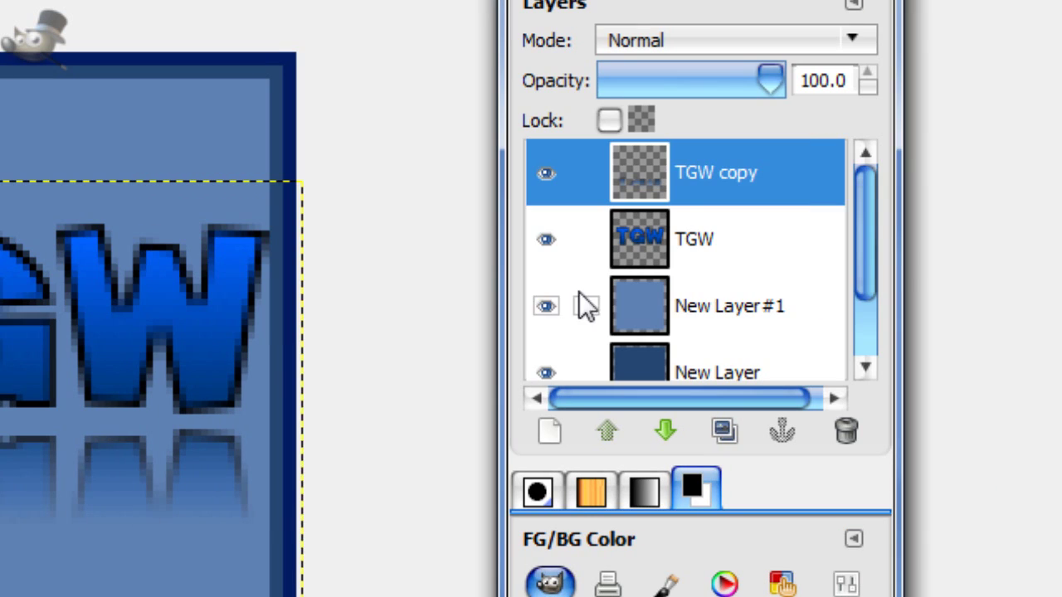
pyautogui.click(649, 309)
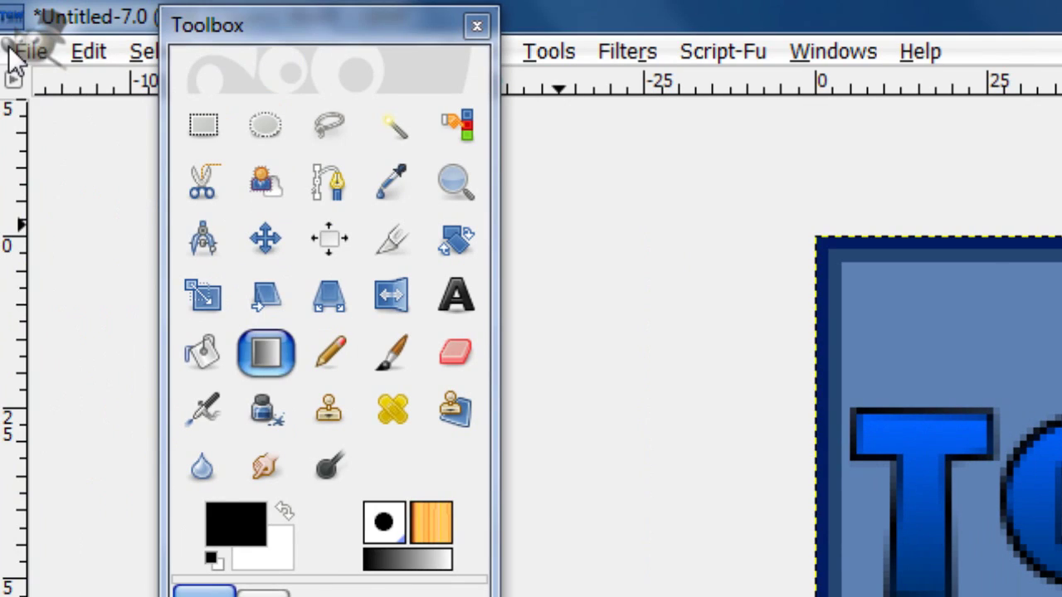
pyautogui.click(13, 53)
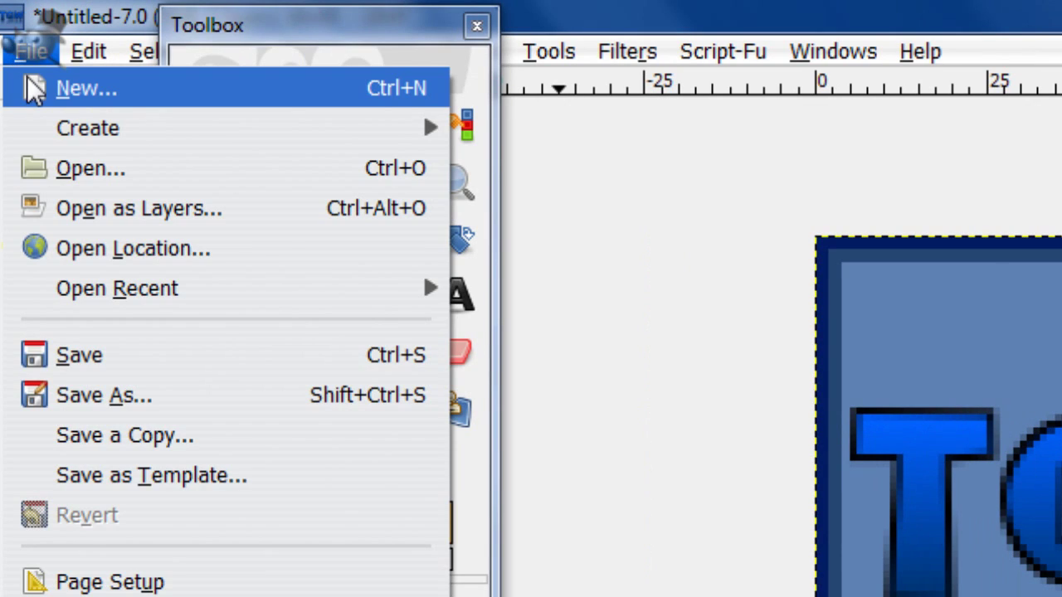
# Step: Start opening an image and browse into the Pictures/Fractals/1 folder
pyautogui.click(89, 177)
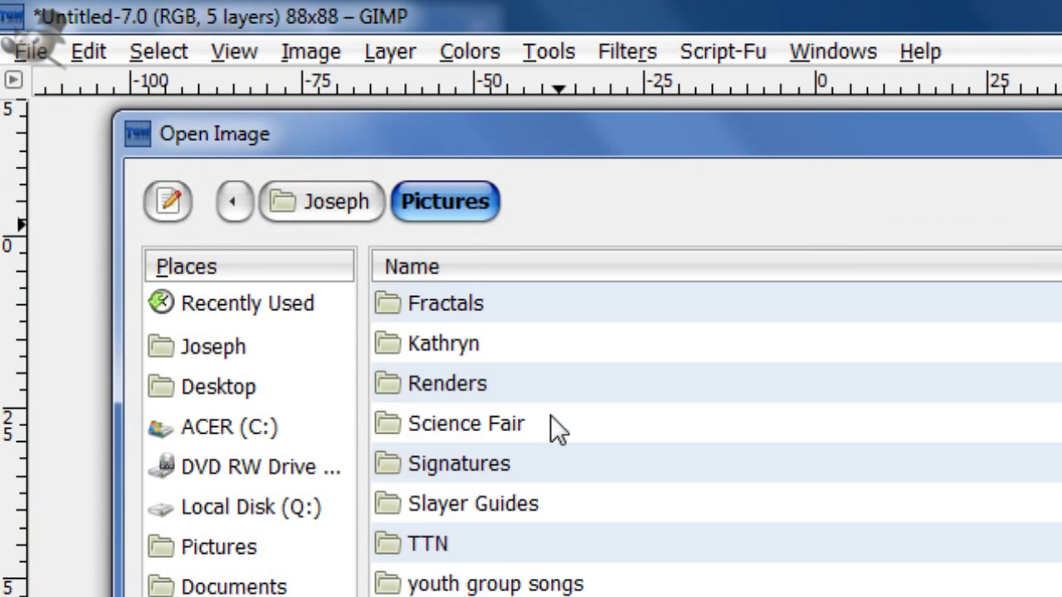
pyautogui.scroll(-5, 614, 374)
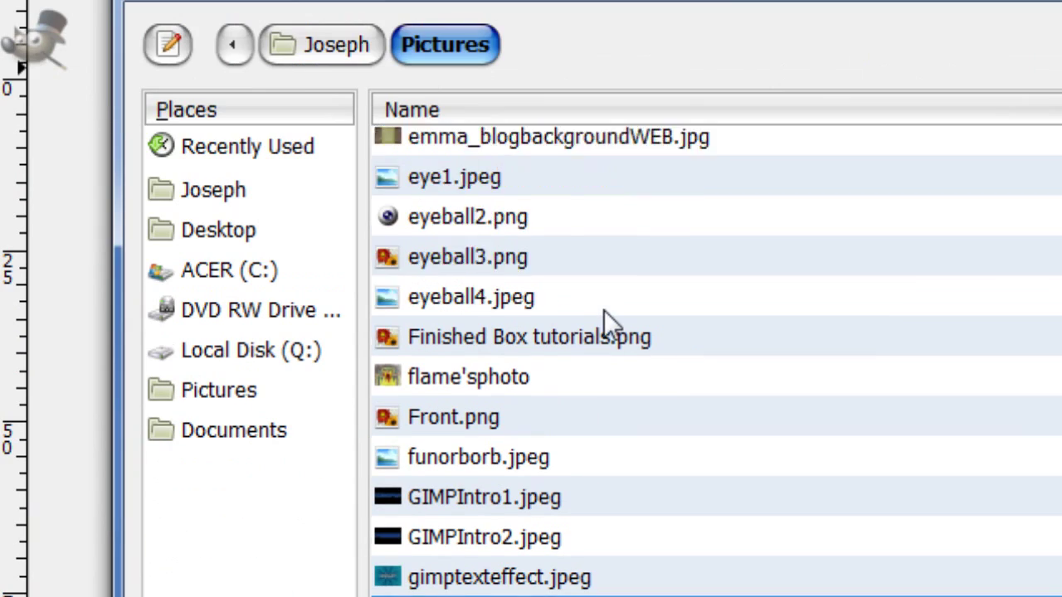
pyautogui.scroll(10, 604, 311)
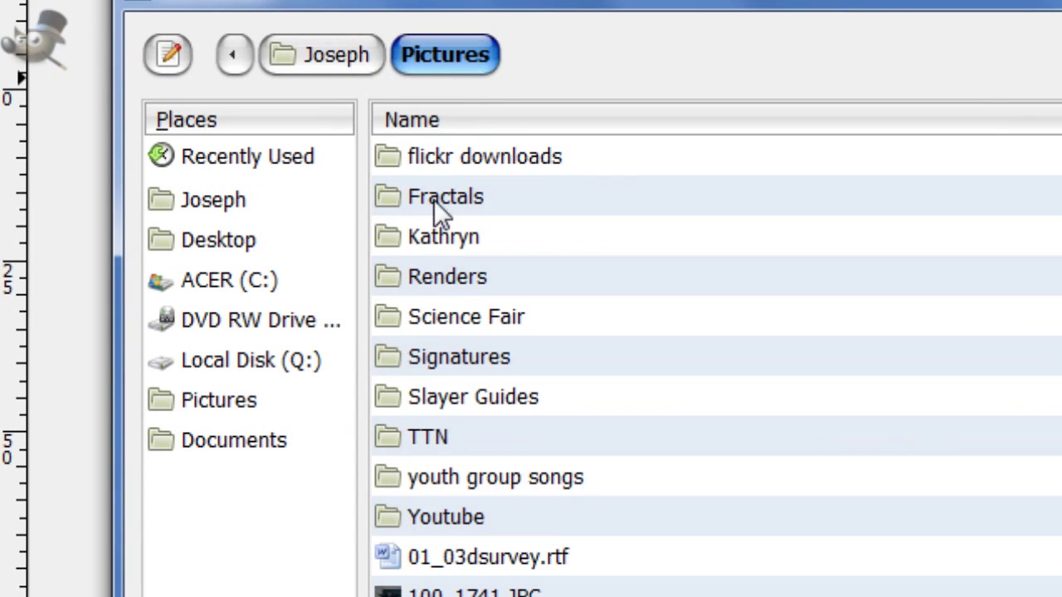
pyautogui.doubleClick(434, 200)
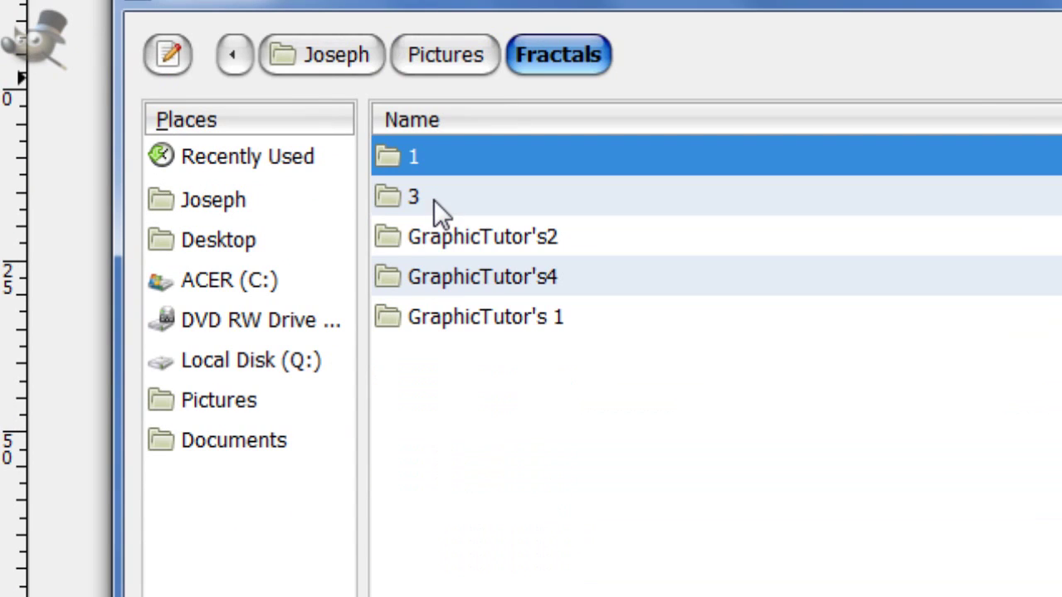
pyautogui.doubleClick(429, 157)
# Step: Open the red fractal 17.png and drag it to reposition its streaks behind TGW
pyautogui.click(451, 436)
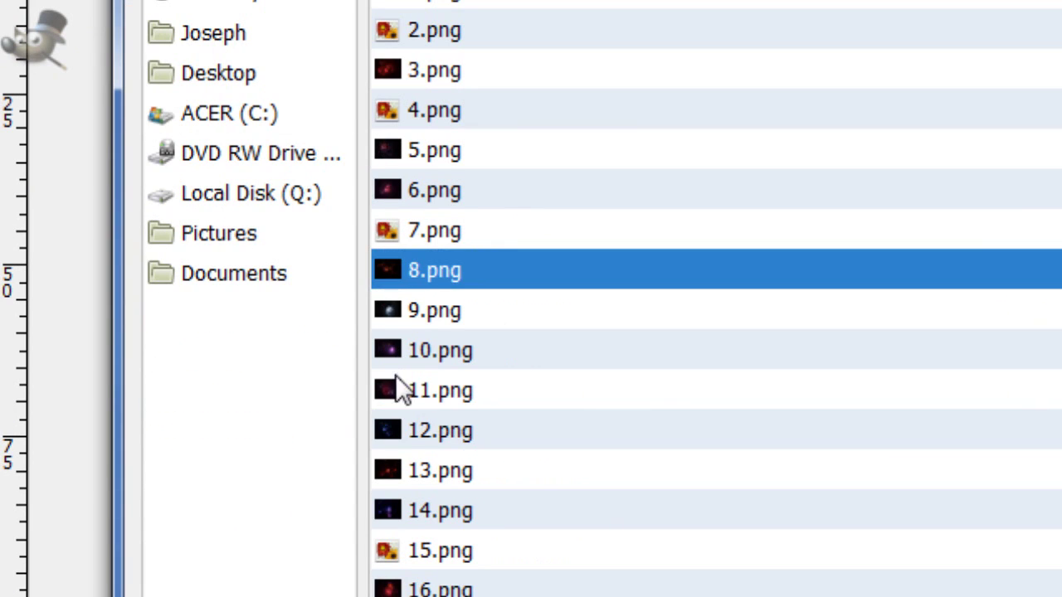
pyautogui.click(384, 431)
pyautogui.click(390, 456)
pyautogui.click(391, 441)
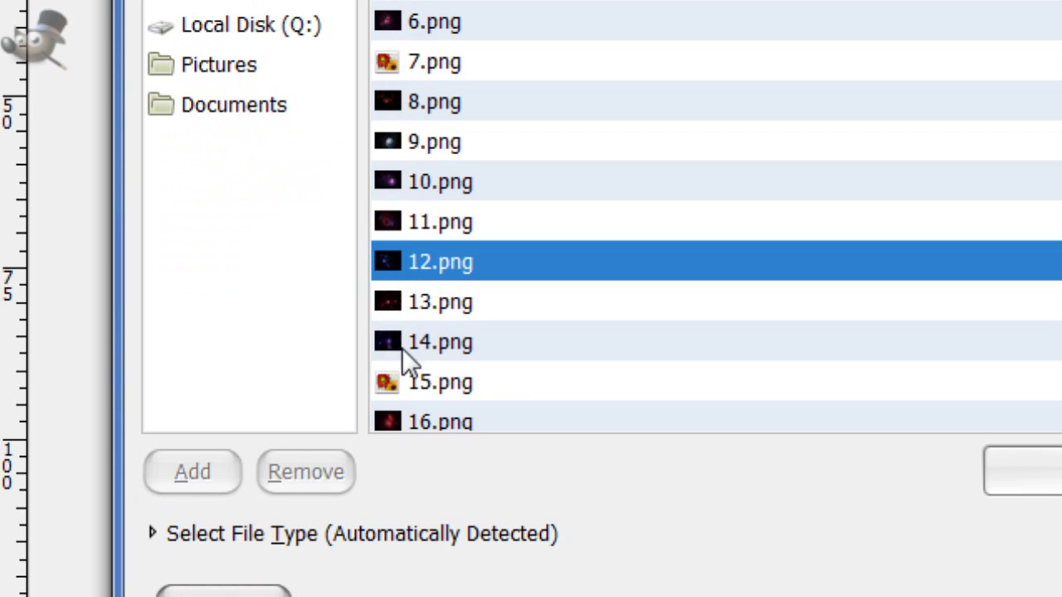
pyautogui.scroll(-2, 405, 498)
pyautogui.click(469, 302)
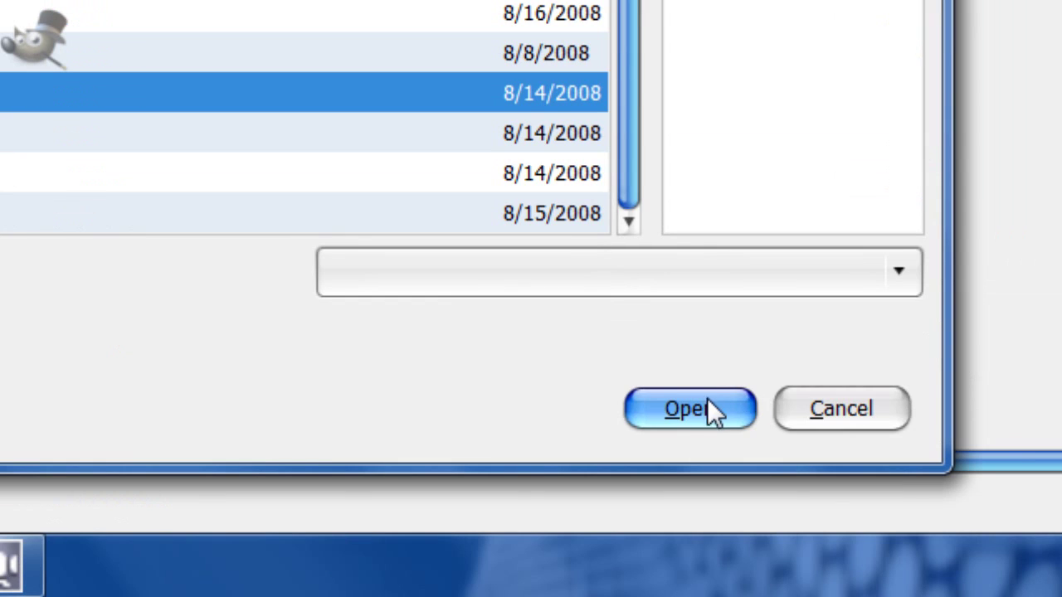
pyautogui.click(706, 404)
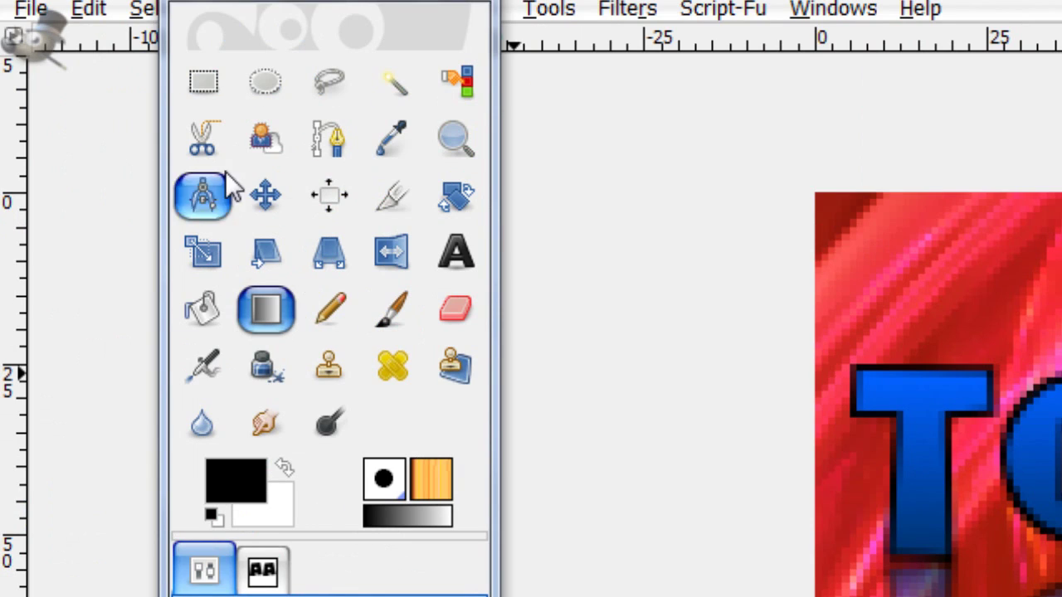
pyautogui.click(268, 190)
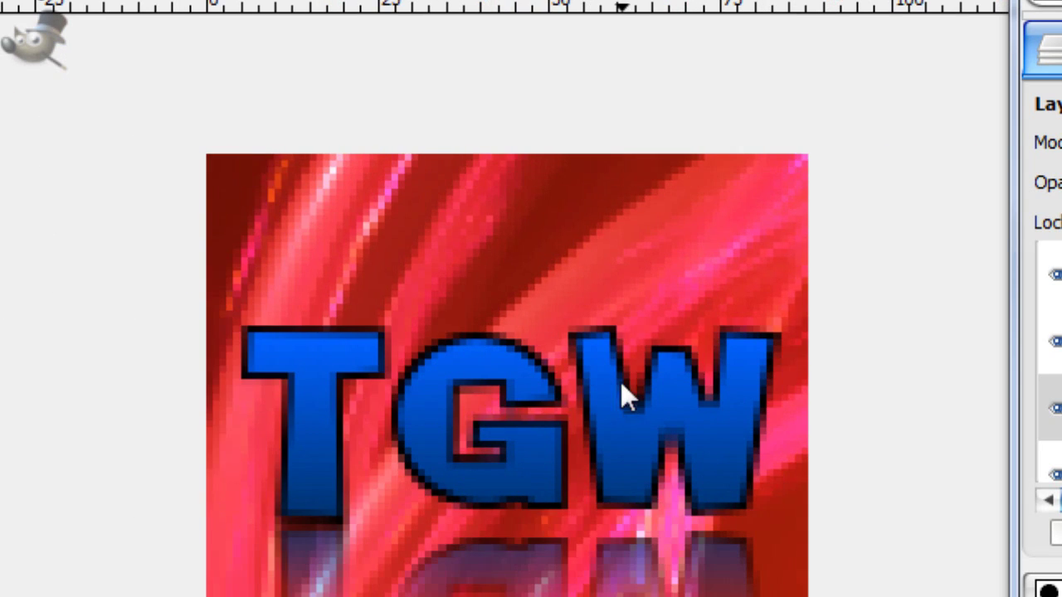
pyautogui.moveTo(621, 390)
pyautogui.mouseDown()
pyautogui.moveTo(600, 391)
pyautogui.moveTo(648, 310)
pyautogui.moveTo(643, 251)
pyautogui.moveTo(679, 203)
pyautogui.moveTo(670, 180)
pyautogui.moveTo(605, 267)
pyautogui.moveTo(685, 186)
pyautogui.moveTo(586, 142)
pyautogui.mouseUp()
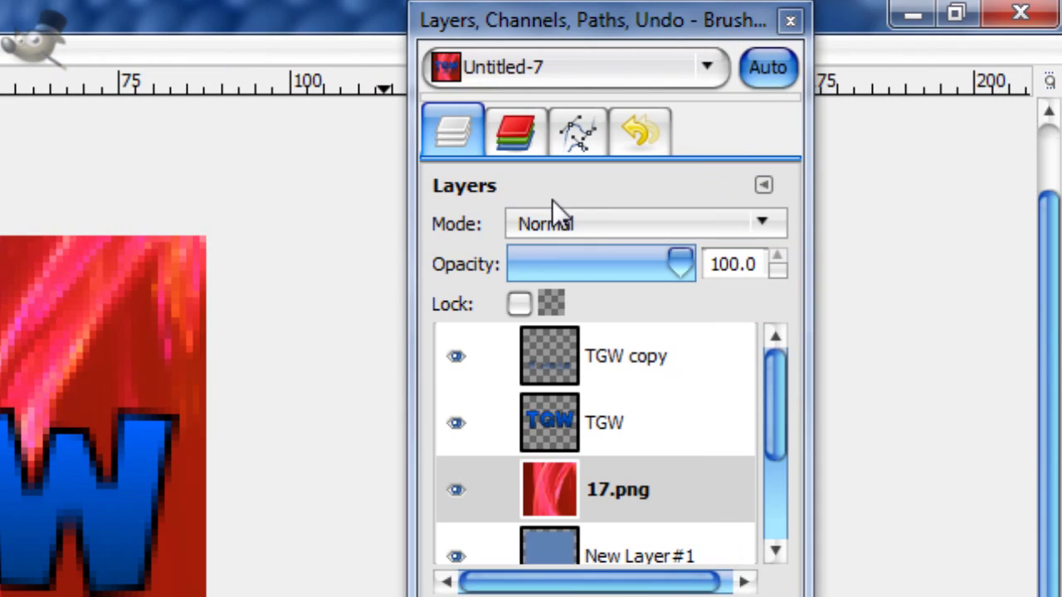
# Step: Set the 17.png fractal layer's blend mode to Overlay
pyautogui.click(552, 224)
pyautogui.click(554, 237)
pyautogui.click(560, 224)
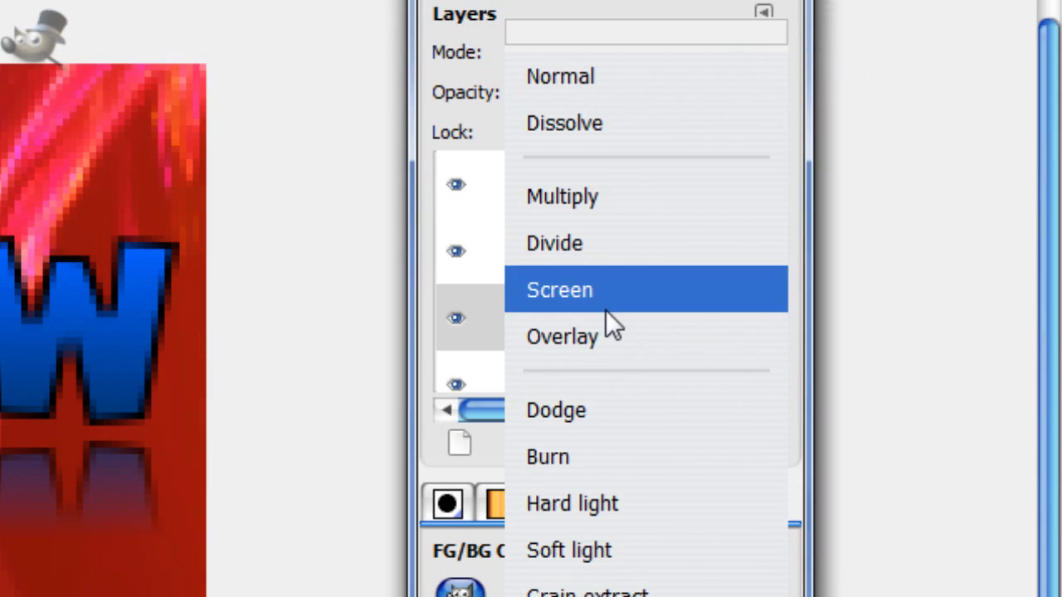
pyautogui.click(581, 510)
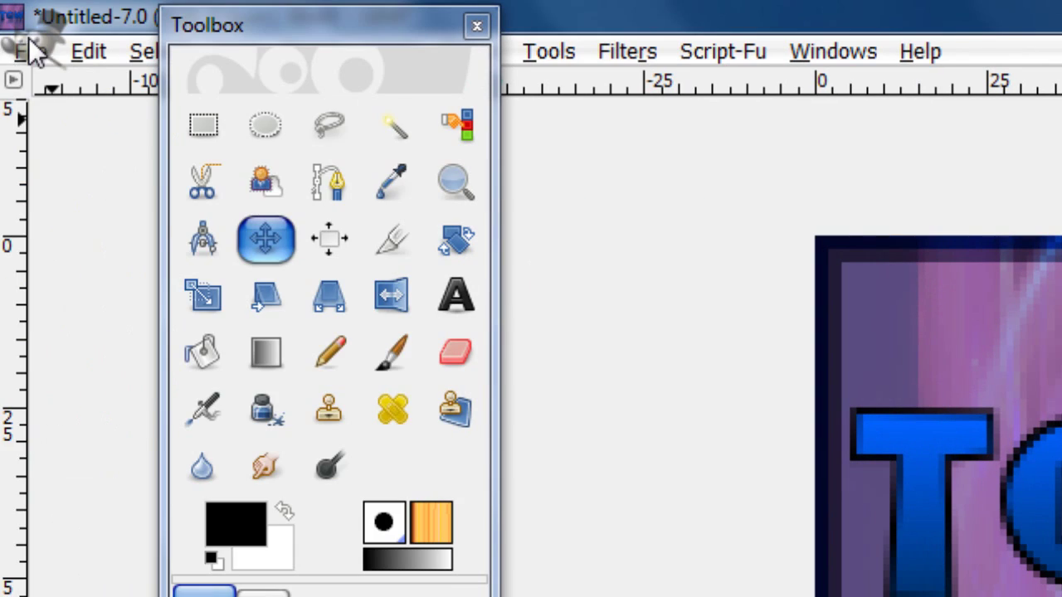
# Step: Open 11.png as a new layer and set it to Overlay mode
pyautogui.click(31, 51)
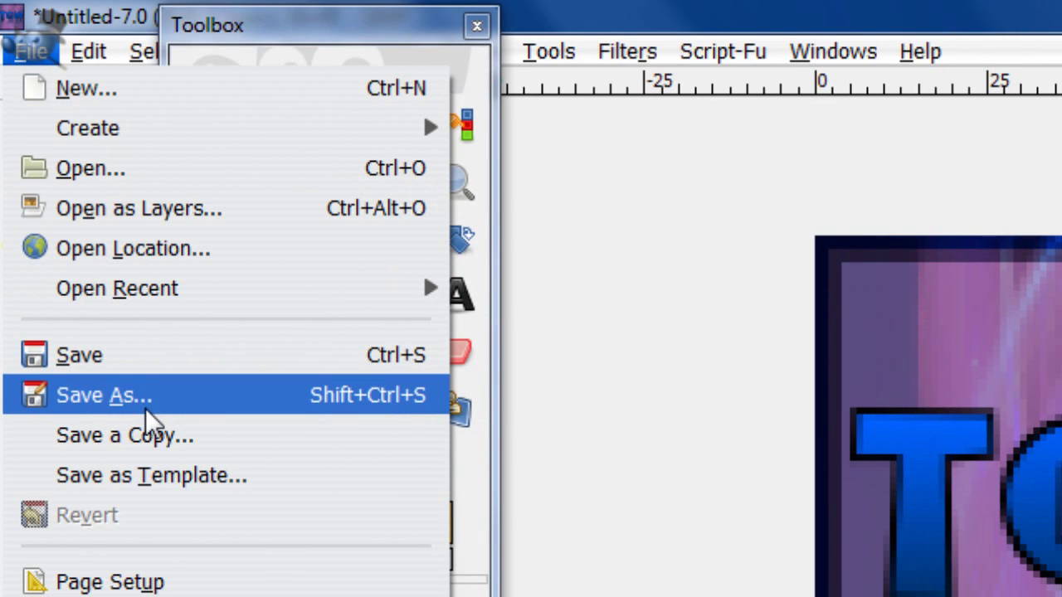
pyautogui.click(131, 211)
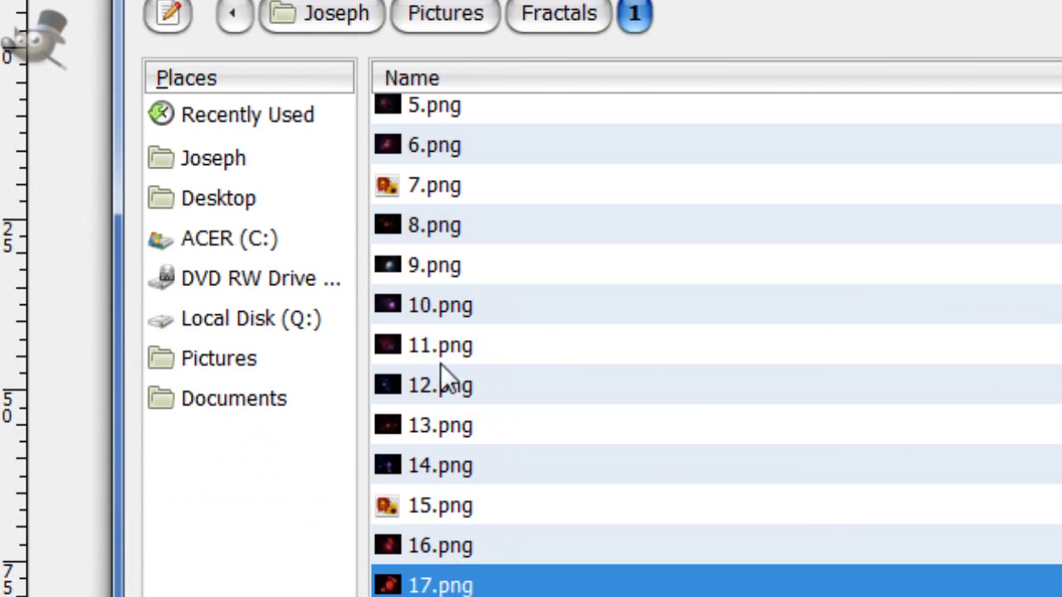
pyautogui.click(423, 342)
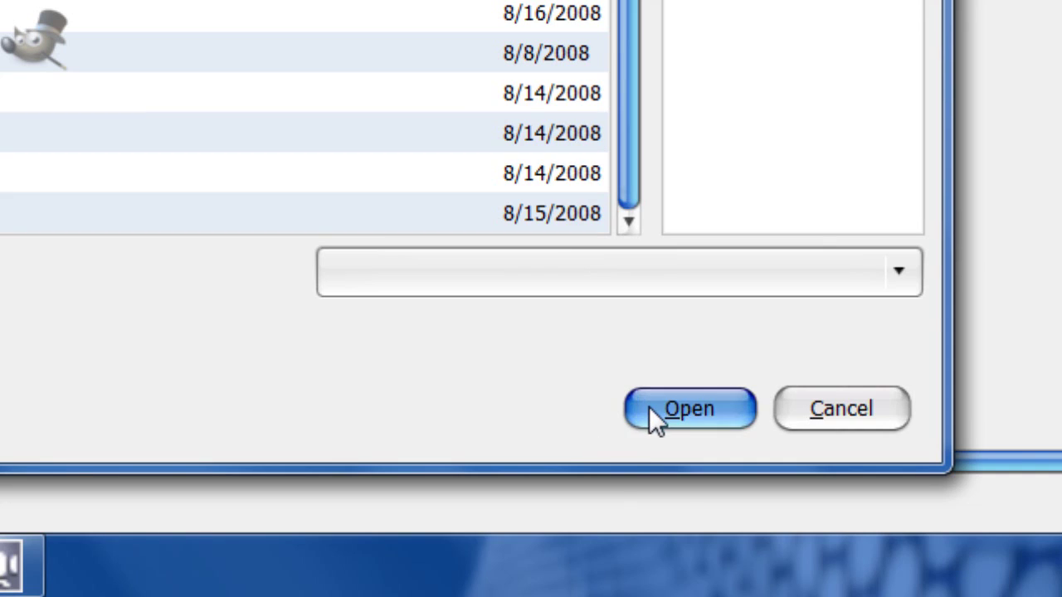
pyautogui.click(655, 415)
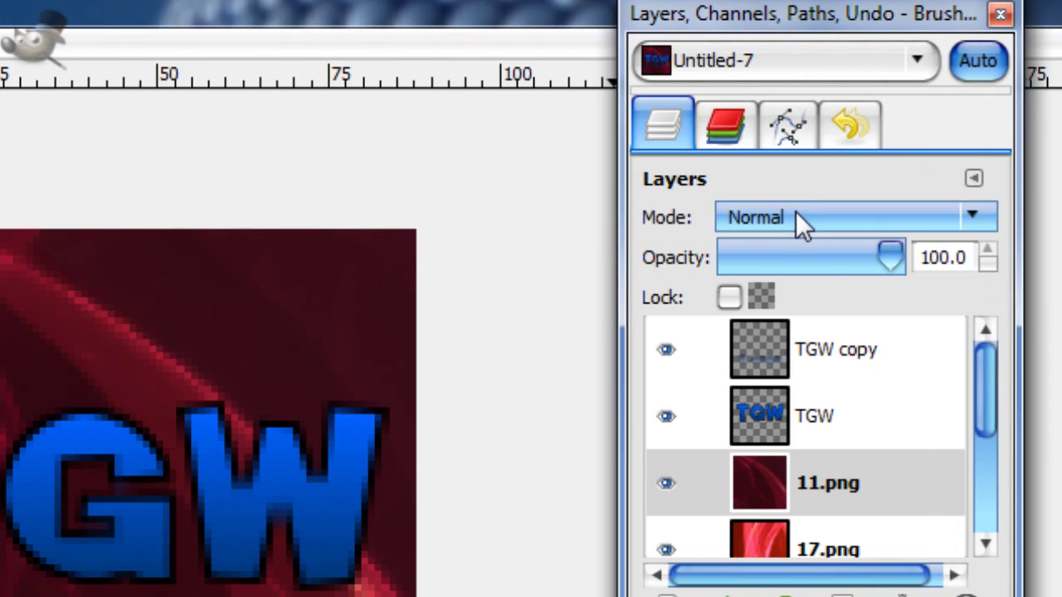
pyautogui.click(802, 219)
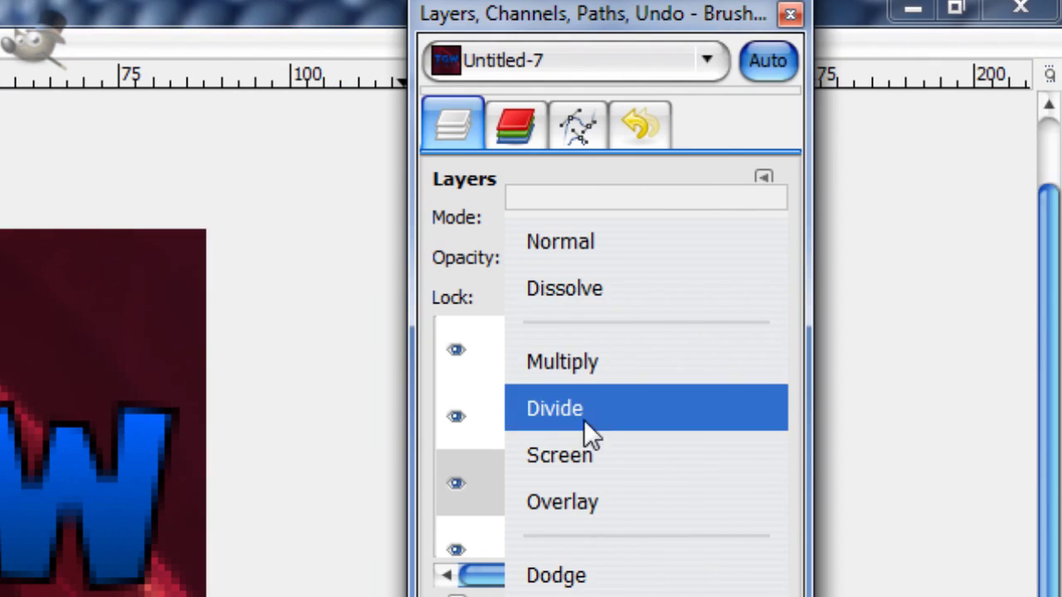
pyautogui.click(553, 326)
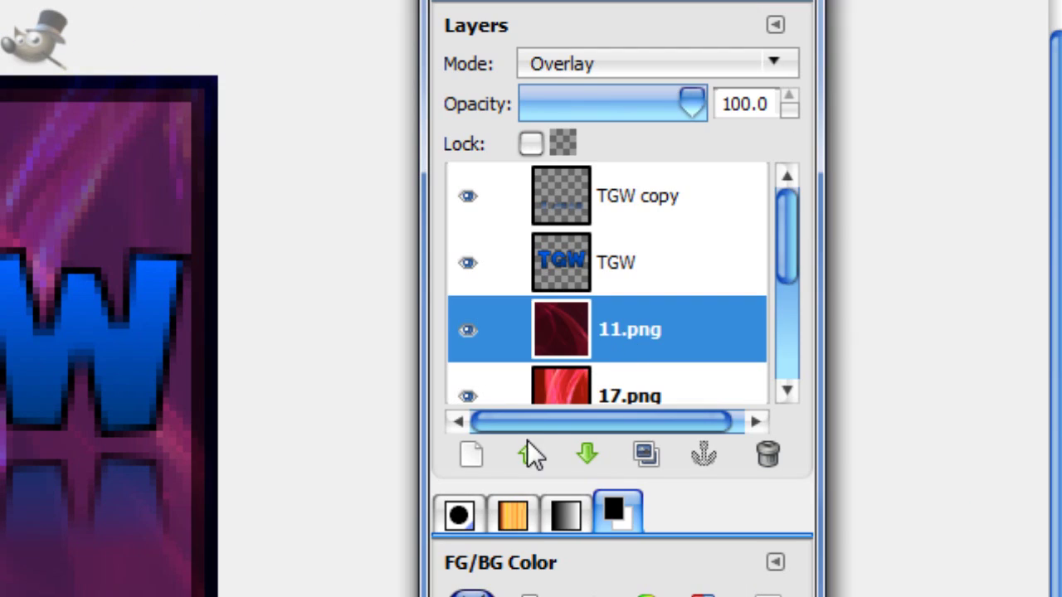
# Step: Lower 11.png below New Layer#1, then raise it back above 17.png
pyautogui.click(578, 452)
pyautogui.click(572, 452)
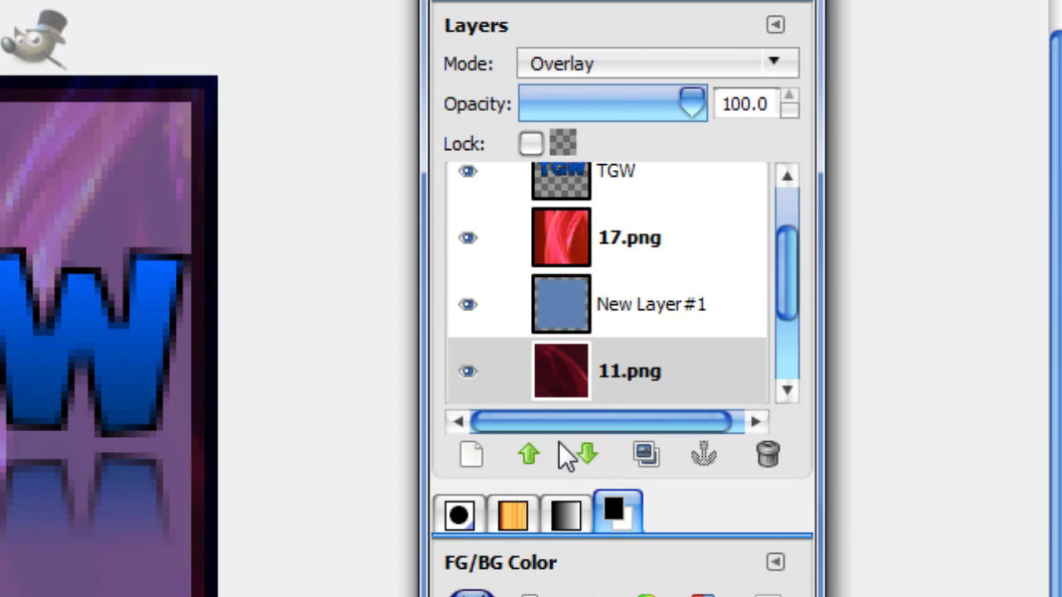
pyautogui.click(536, 454)
pyautogui.click(536, 453)
pyautogui.scroll(-2, 645, 277)
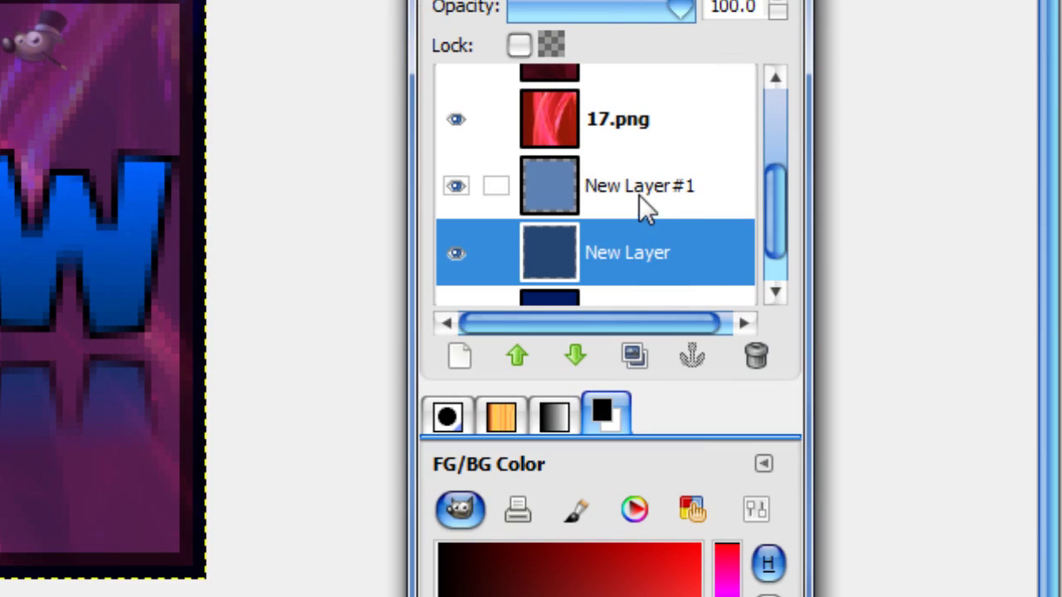
pyautogui.scroll(2, 932, 440)
# Step: Select New Layer#1's area with Alpha to Selection and invert it to the outer border strip
pyautogui.scroll(-1, 904, 415)
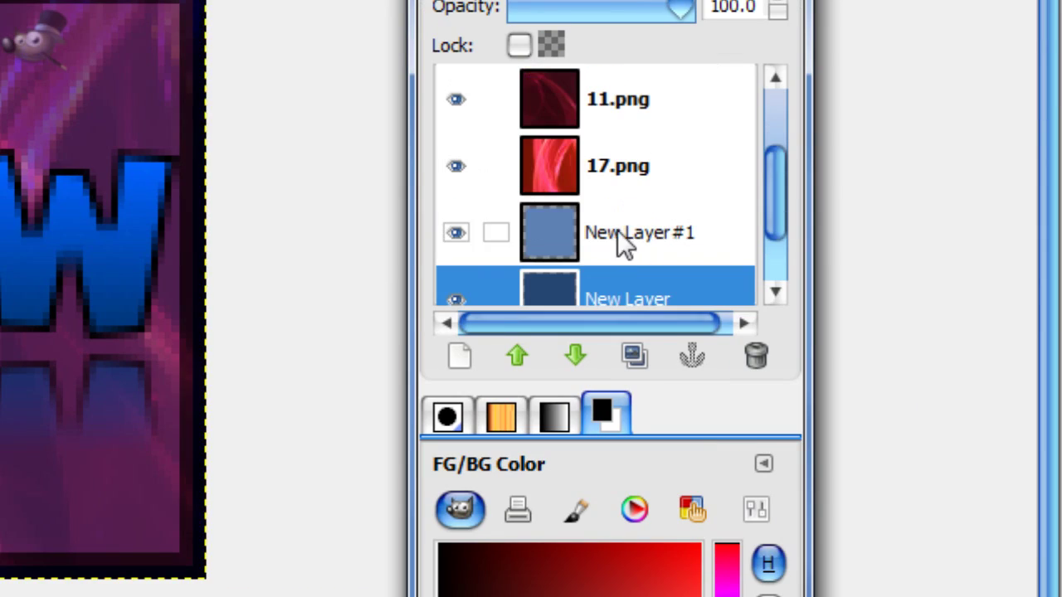
pyautogui.rightClick(902, 414)
pyautogui.click(750, 343)
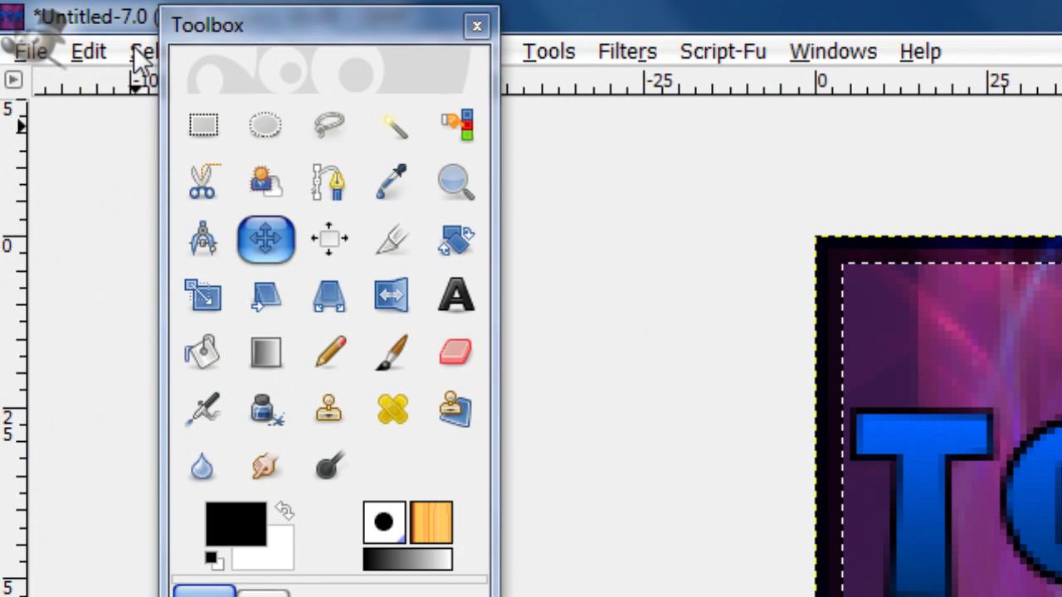
pyautogui.click(137, 46)
pyautogui.click(195, 166)
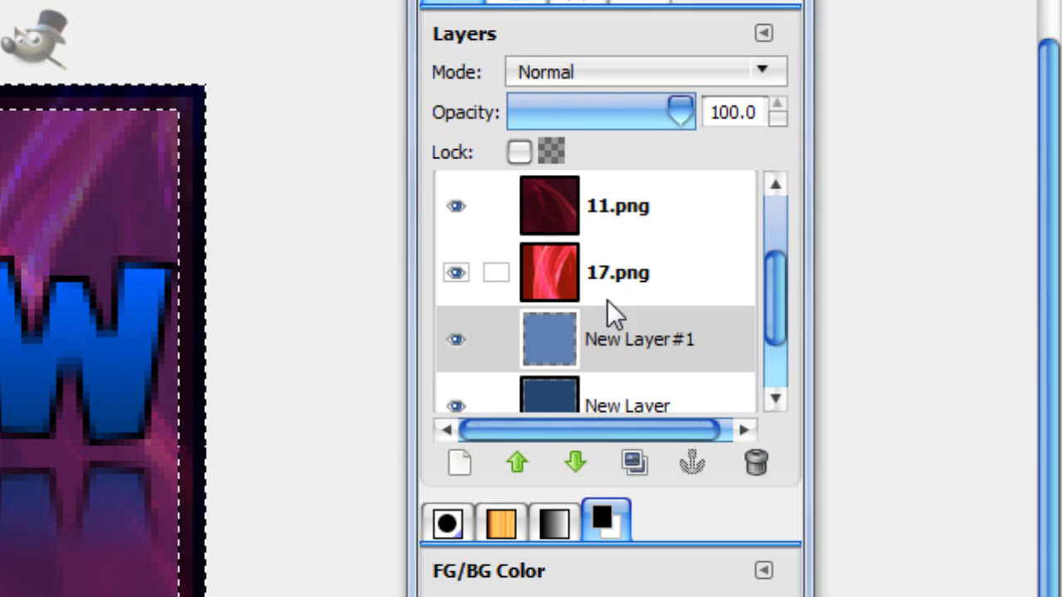
# Step: Cut the border strip out of the 11.png and 17.png fractal layers, then clear the selection
pyautogui.click(599, 273)
pyautogui.scroll(1, 595, 269)
pyautogui.click(593, 267)
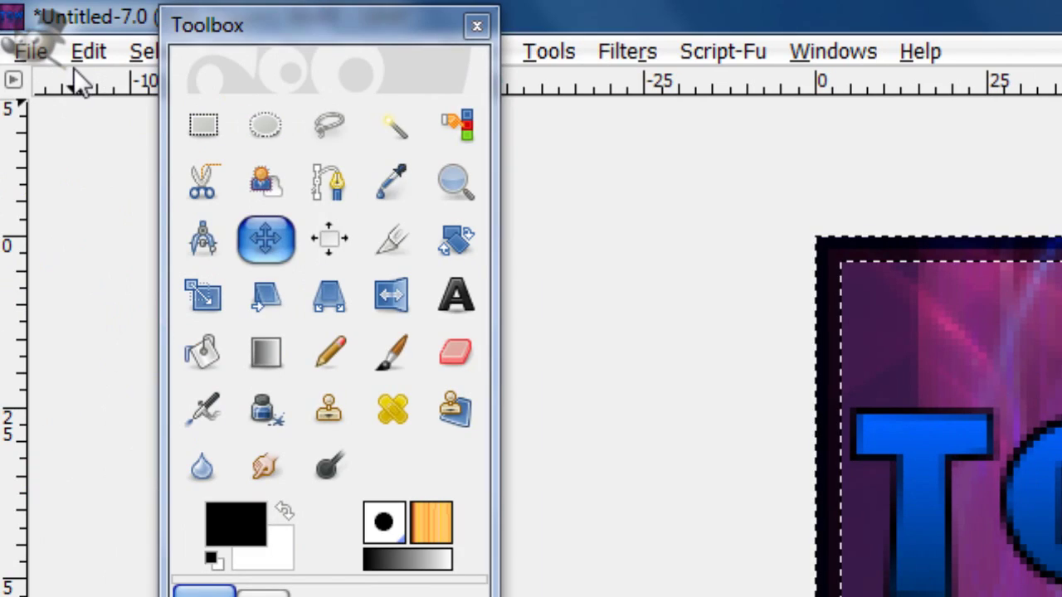
pyautogui.click(90, 49)
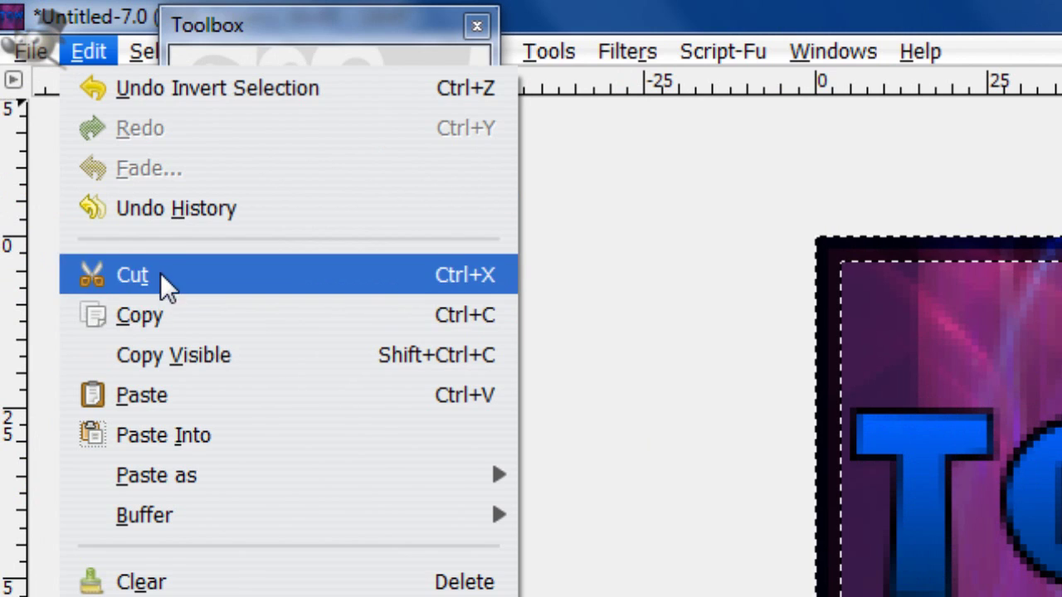
pyautogui.click(135, 280)
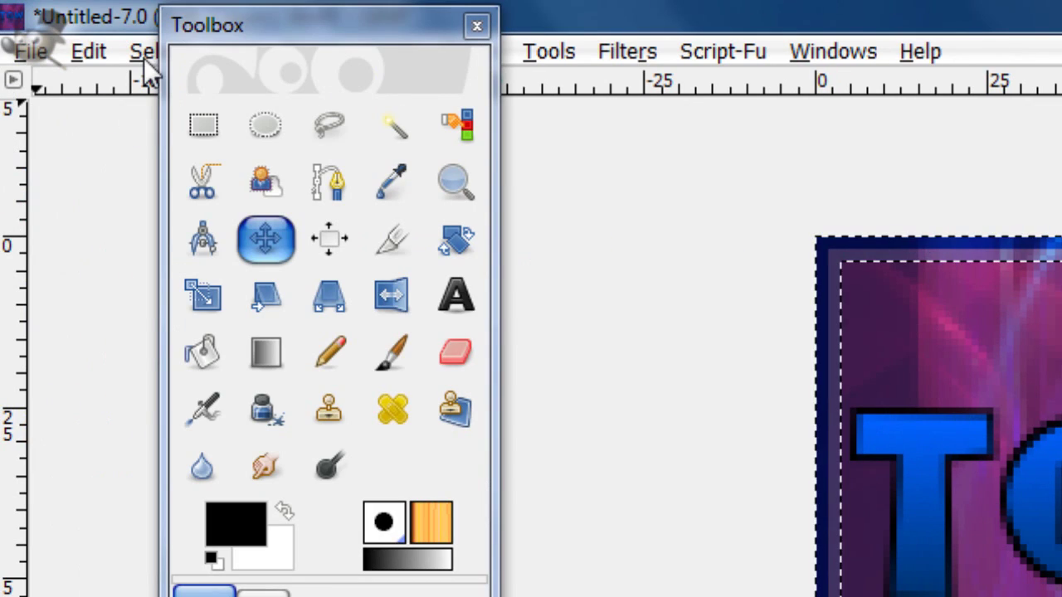
pyautogui.click(89, 53)
pyautogui.click(153, 275)
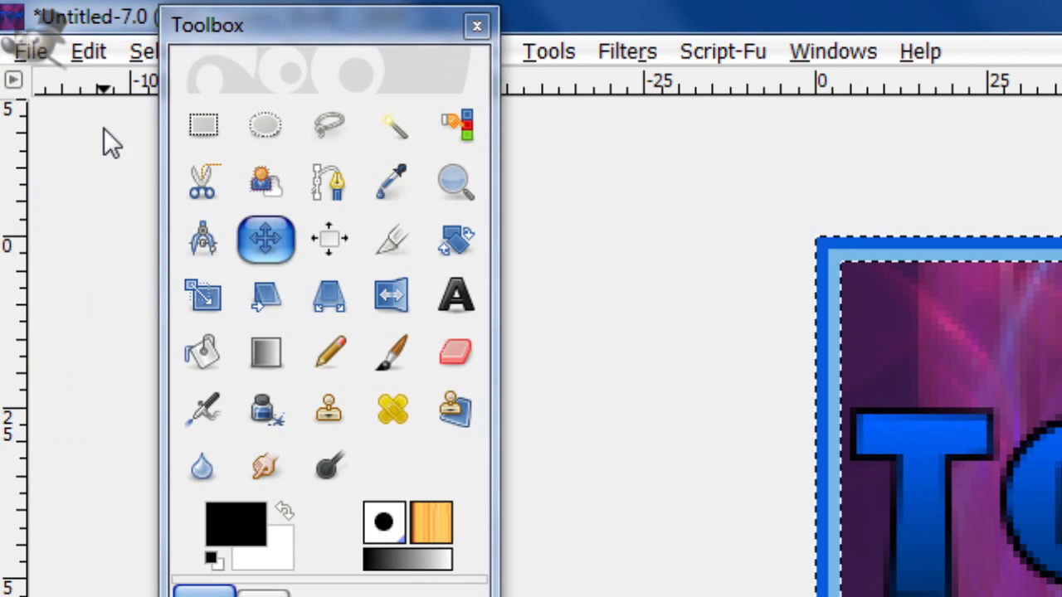
pyautogui.click(158, 51)
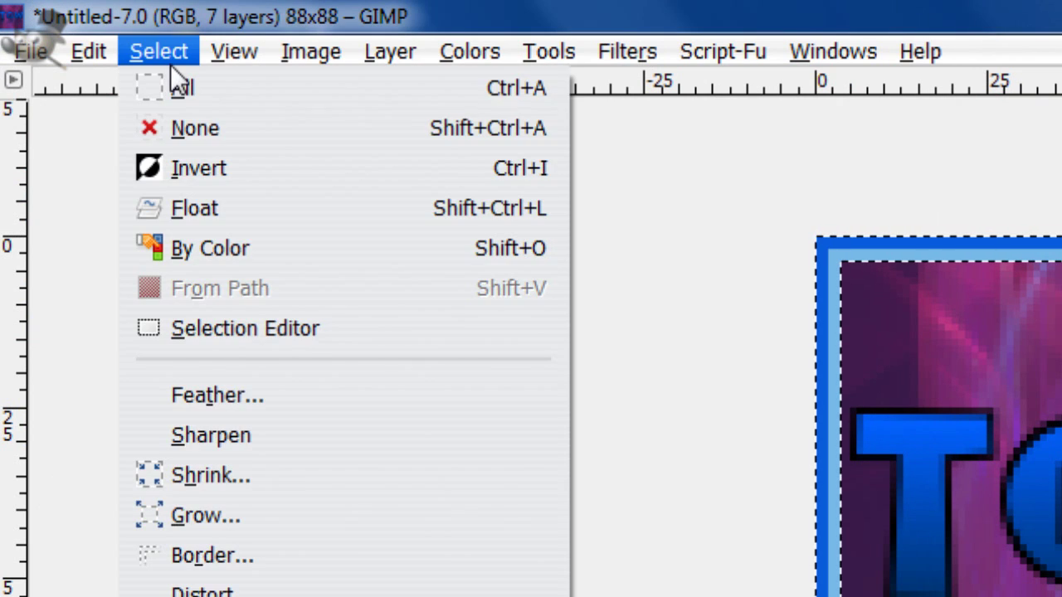
pyautogui.click(165, 133)
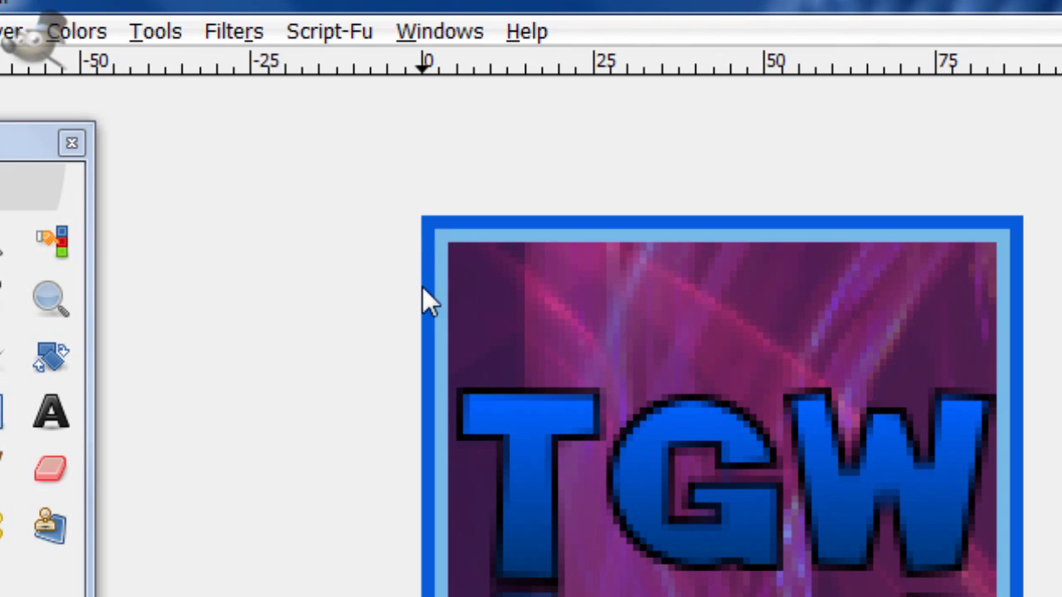
pyautogui.scroll(4, 666, 384)
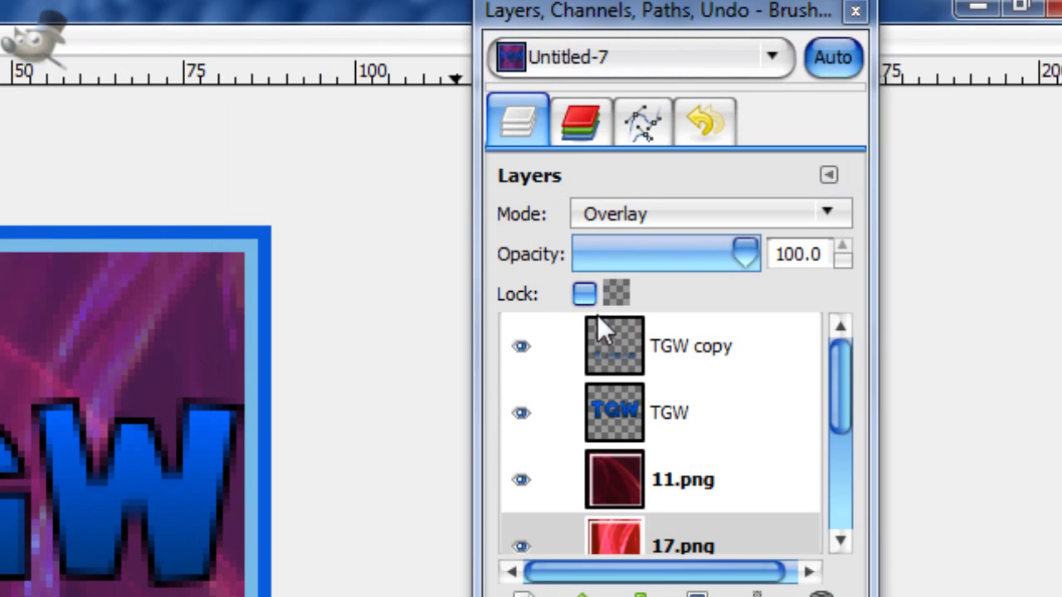
# Step: Add a new transparent layer above TGW copy
pyautogui.click(572, 184)
pyautogui.click(528, 301)
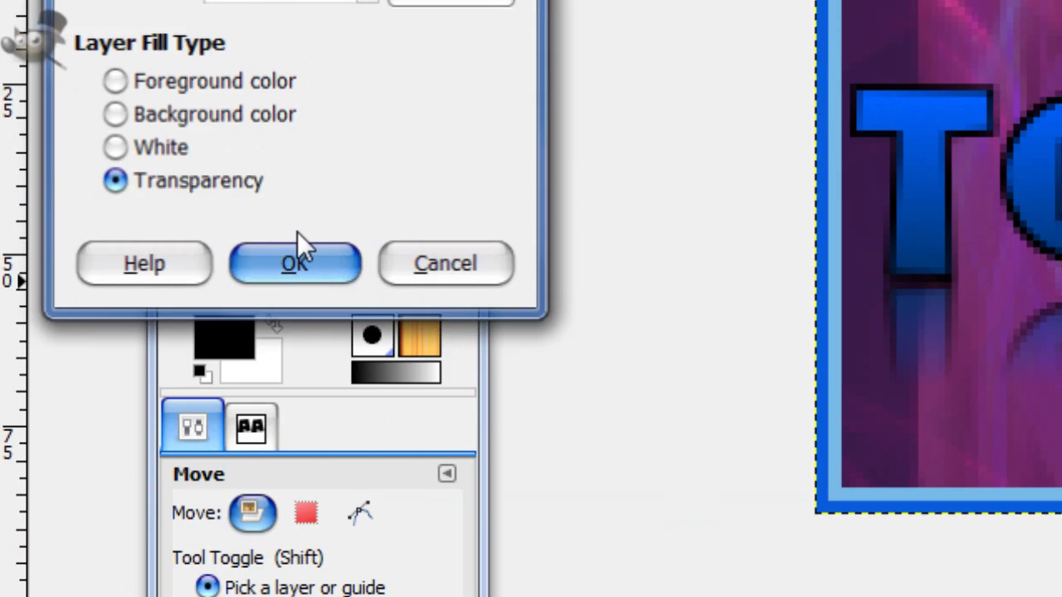
pyautogui.click(297, 249)
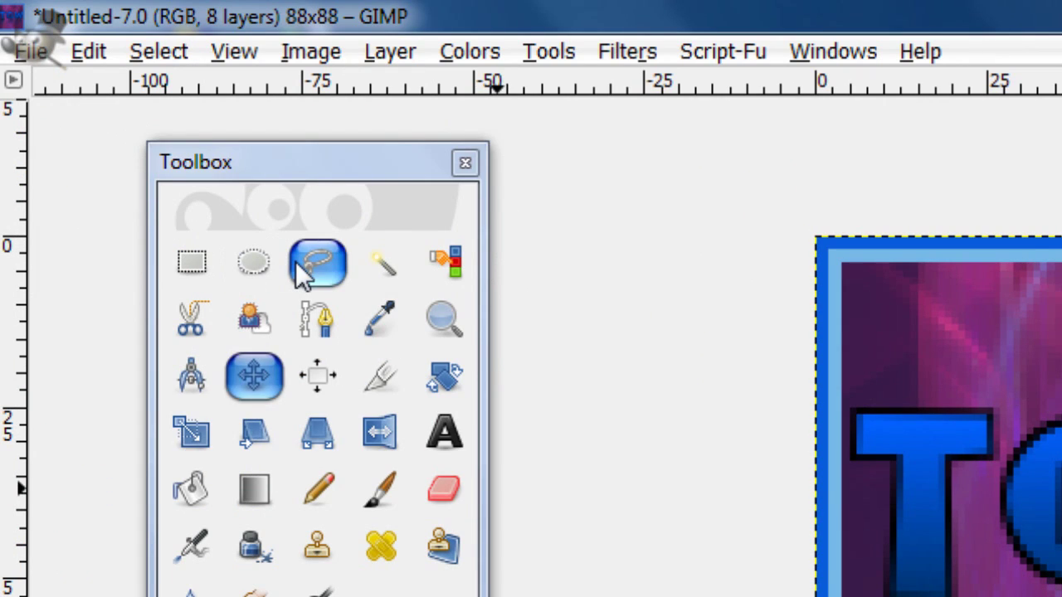
# Step: With Free Select active, select Background's area, reset to replace mode and clear the selection
pyautogui.click(317, 143)
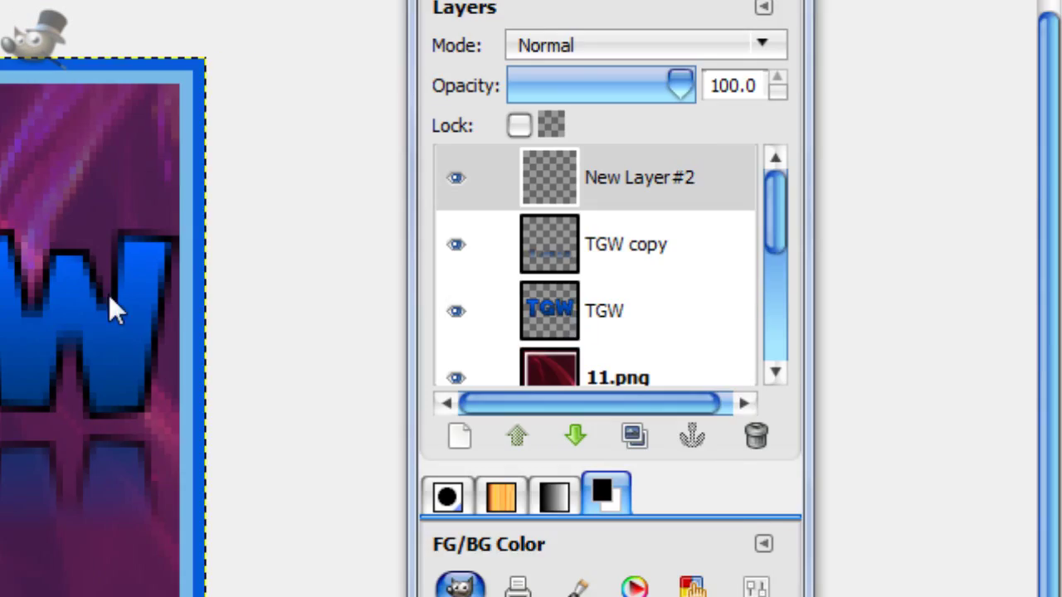
pyautogui.scroll(-5, 506, 290)
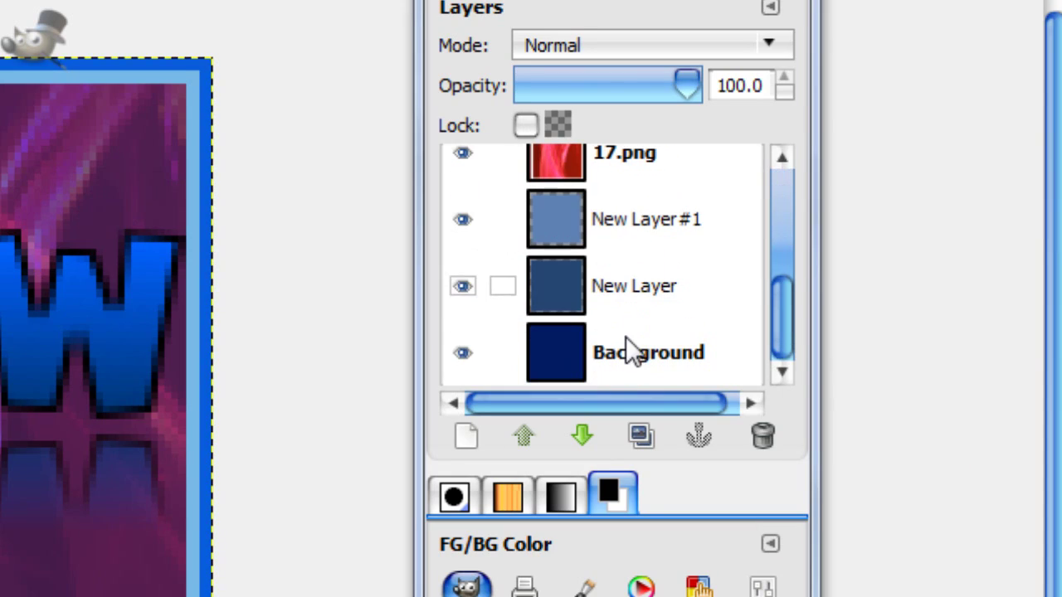
pyautogui.rightClick(581, 350)
pyautogui.click(727, 434)
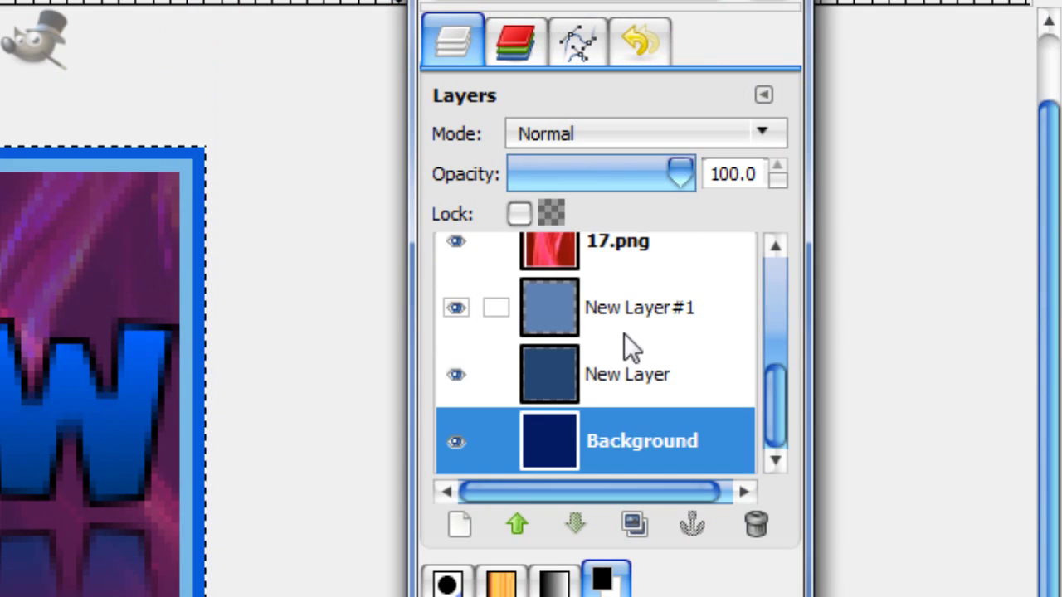
pyautogui.scroll(5, 664, 332)
pyautogui.click(593, 265)
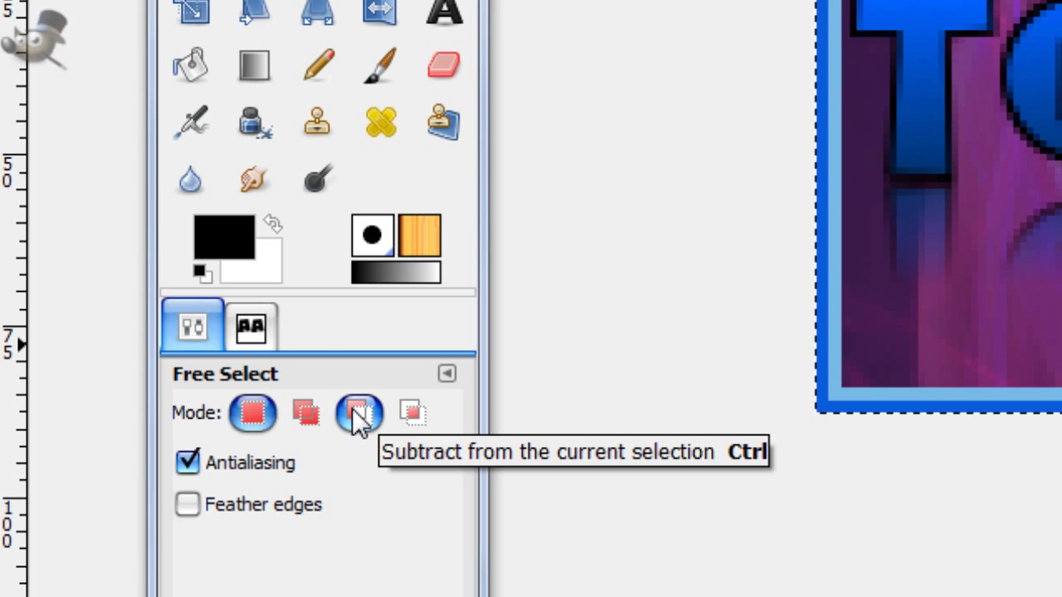
pyautogui.click(328, 419)
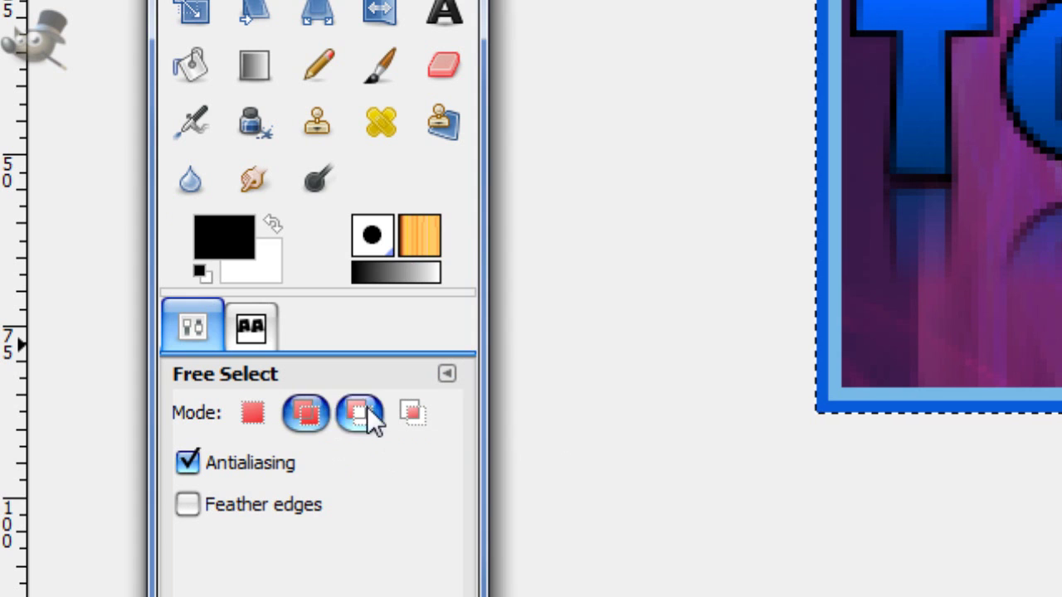
pyautogui.click(256, 415)
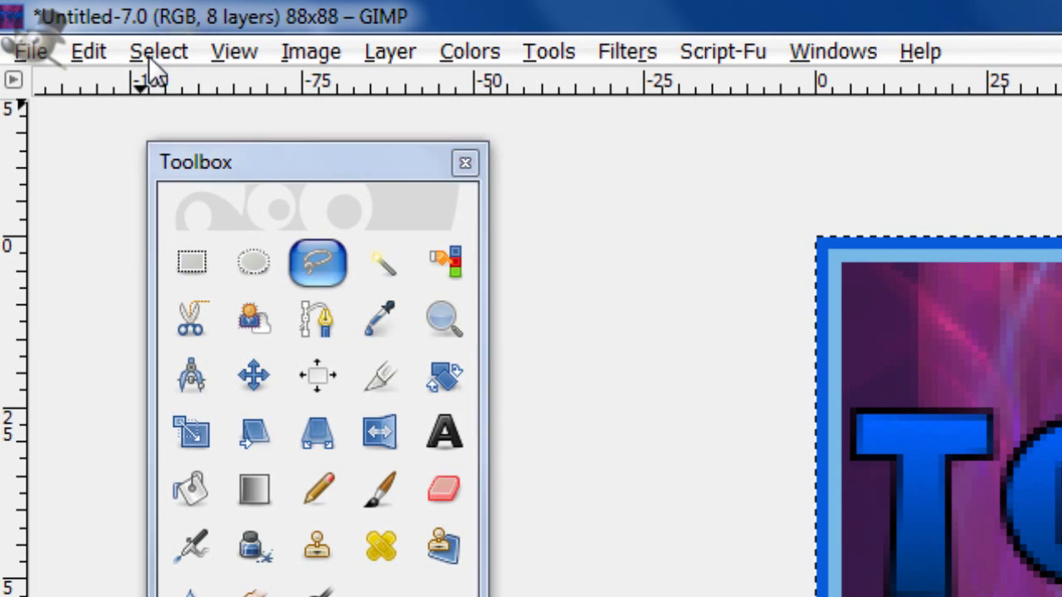
pyautogui.click(158, 52)
pyautogui.click(185, 128)
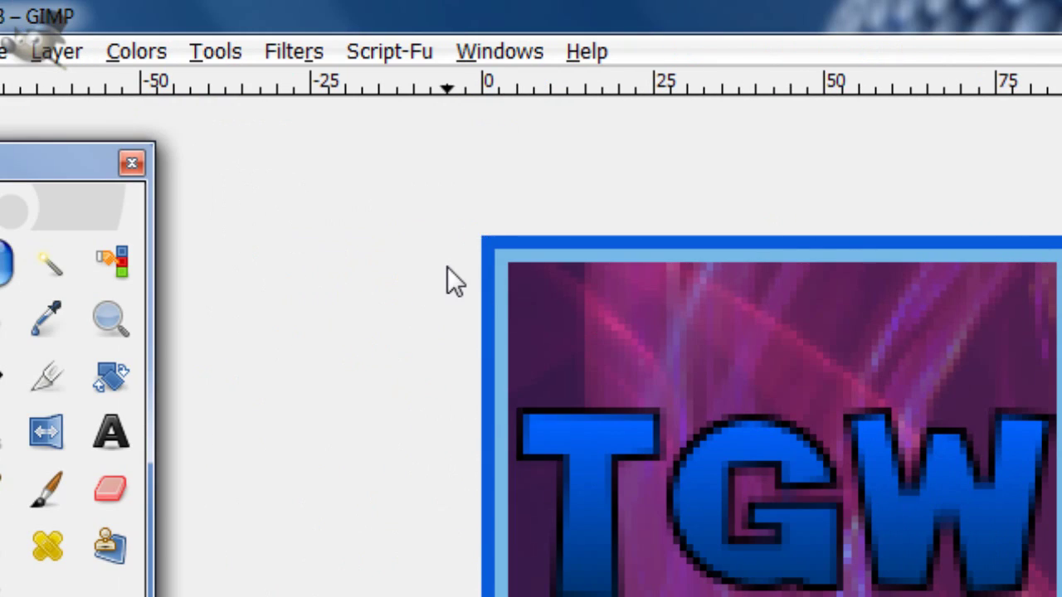
# Step: Draw a polygon selection covering the avatar's top above a diagonal through the TGW letters
pyautogui.click(779, 263)
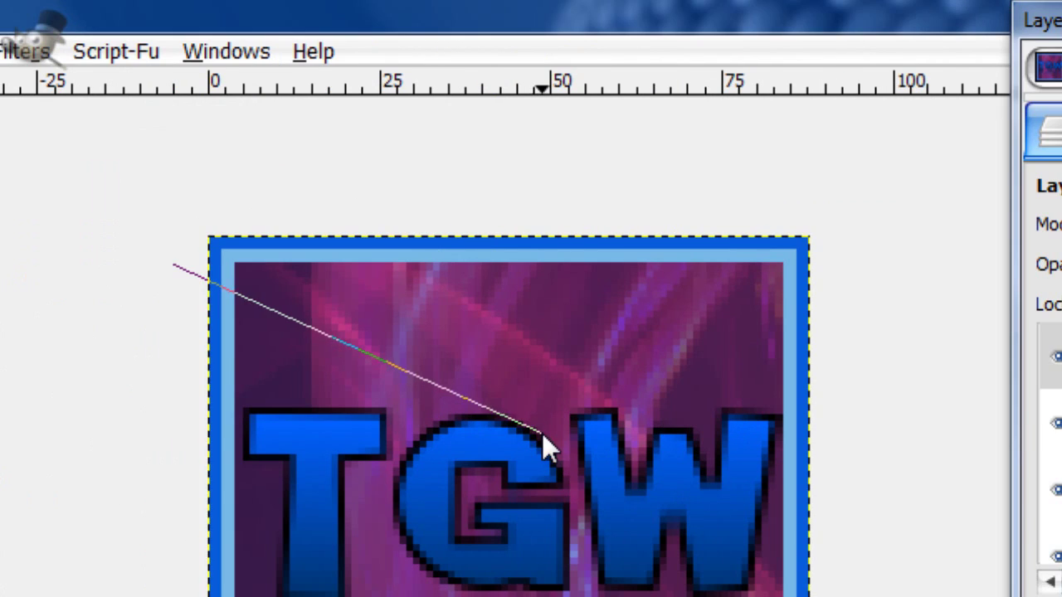
pyautogui.click(815, 432)
pyautogui.click(1008, 483)
pyautogui.click(567, 333)
pyautogui.click(623, 311)
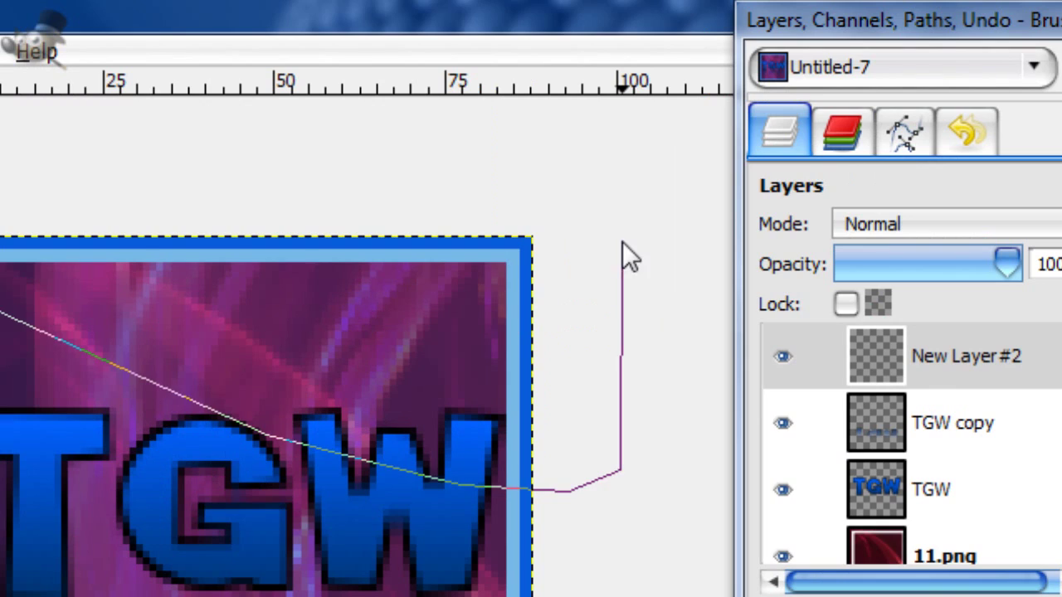
pyautogui.click(623, 79)
pyautogui.click(424, 18)
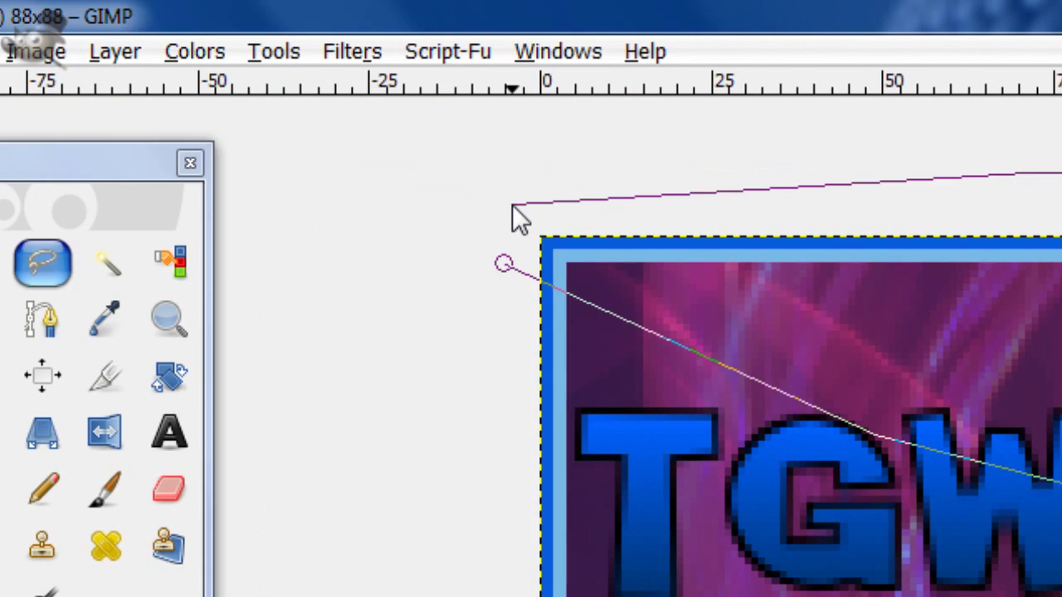
pyautogui.click(510, 203)
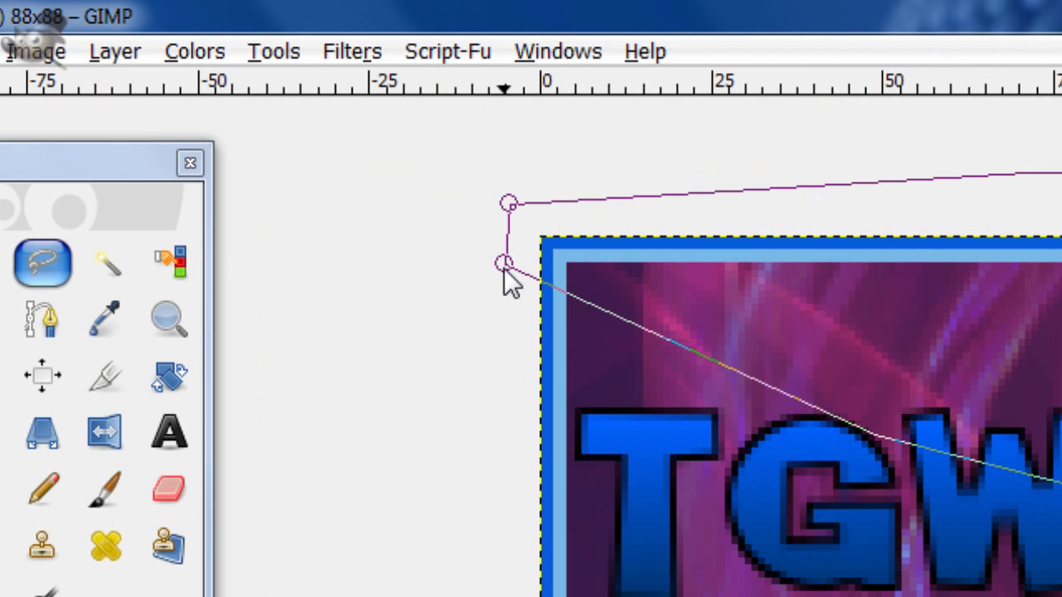
pyautogui.click(503, 263)
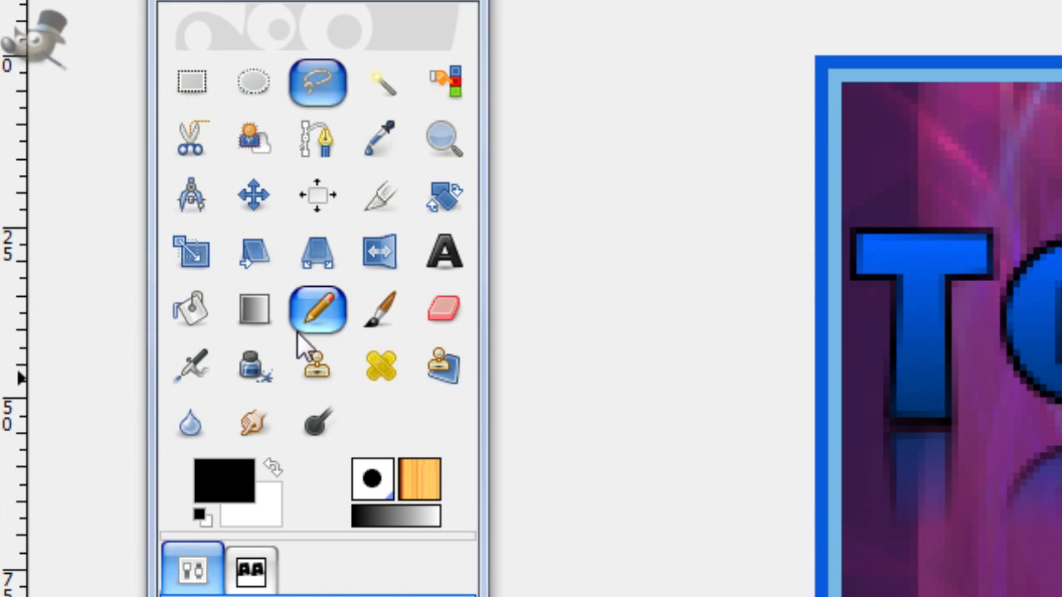
# Step: Sweep a white foreground-to-transparent gradient across the top band, undo it, and clear the selection
pyautogui.click(254, 308)
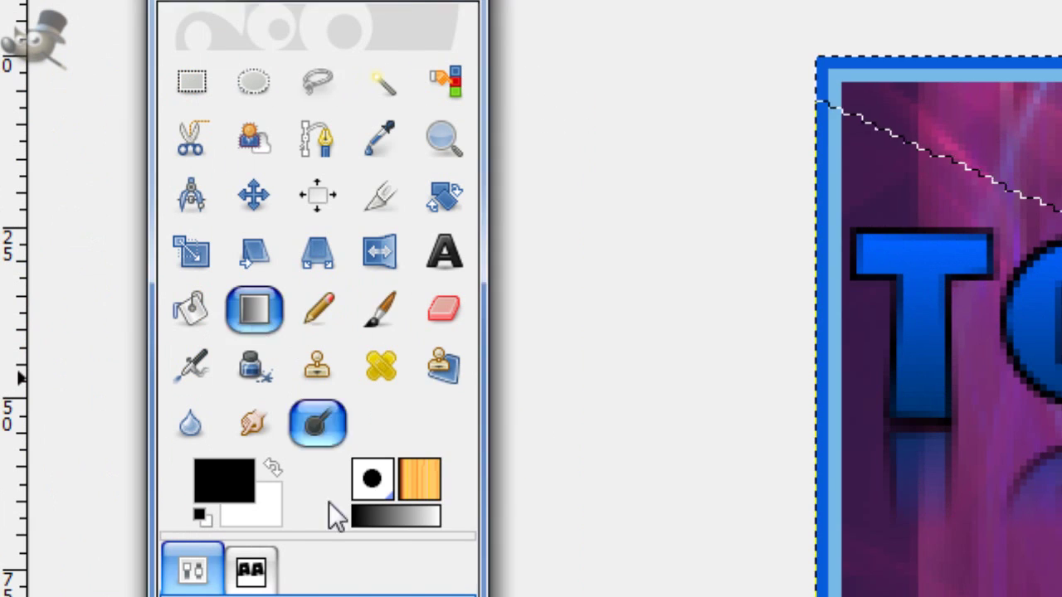
pyautogui.click(273, 204)
pyautogui.click(319, 486)
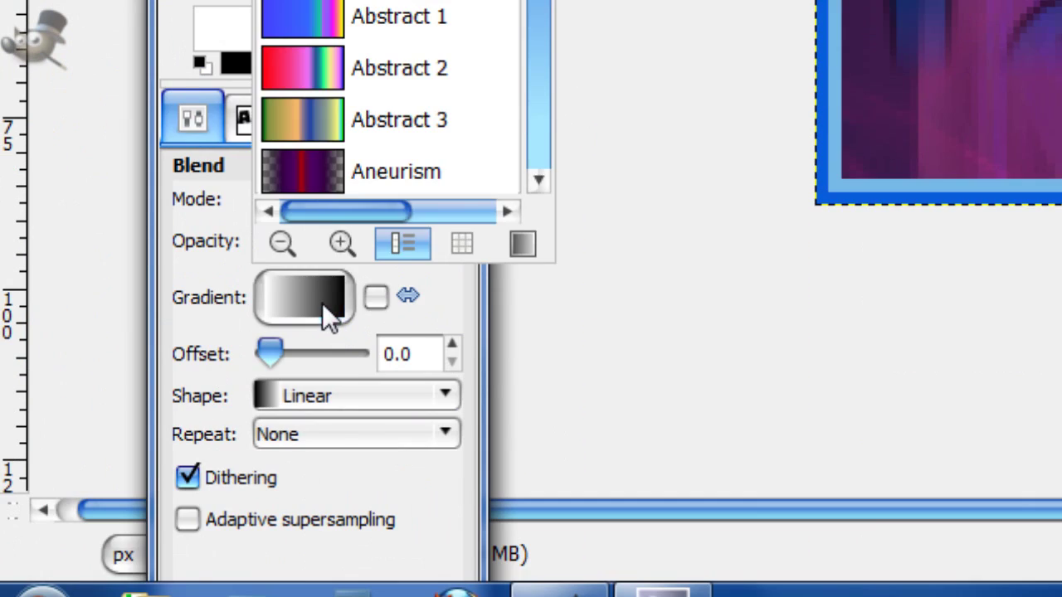
pyautogui.click(405, 151)
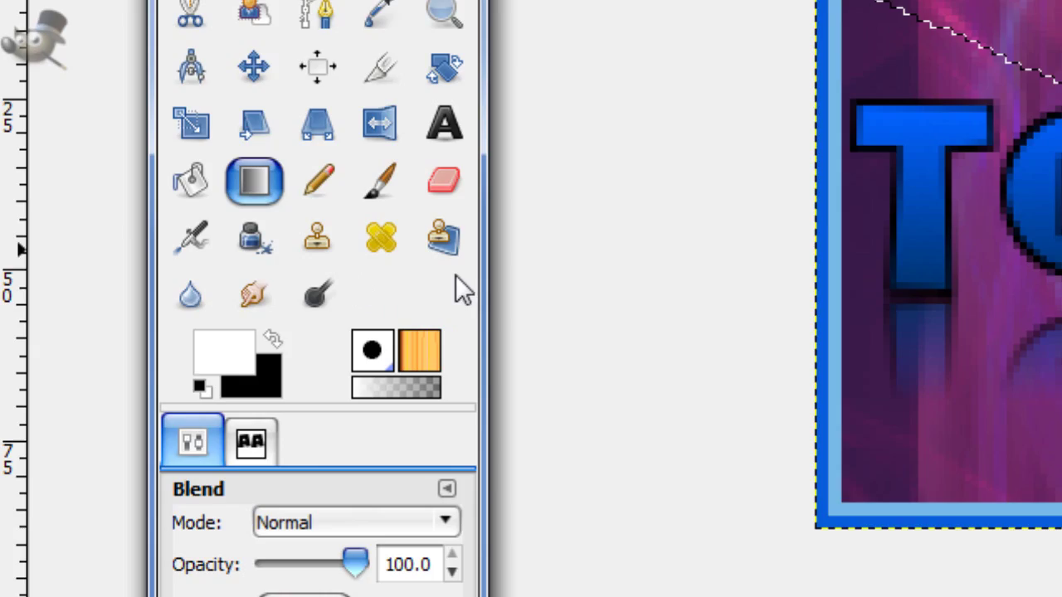
pyautogui.moveTo(505, 308); pyautogui.dragTo(746, 47)
pyautogui.hotkey('ctrl', 'z')
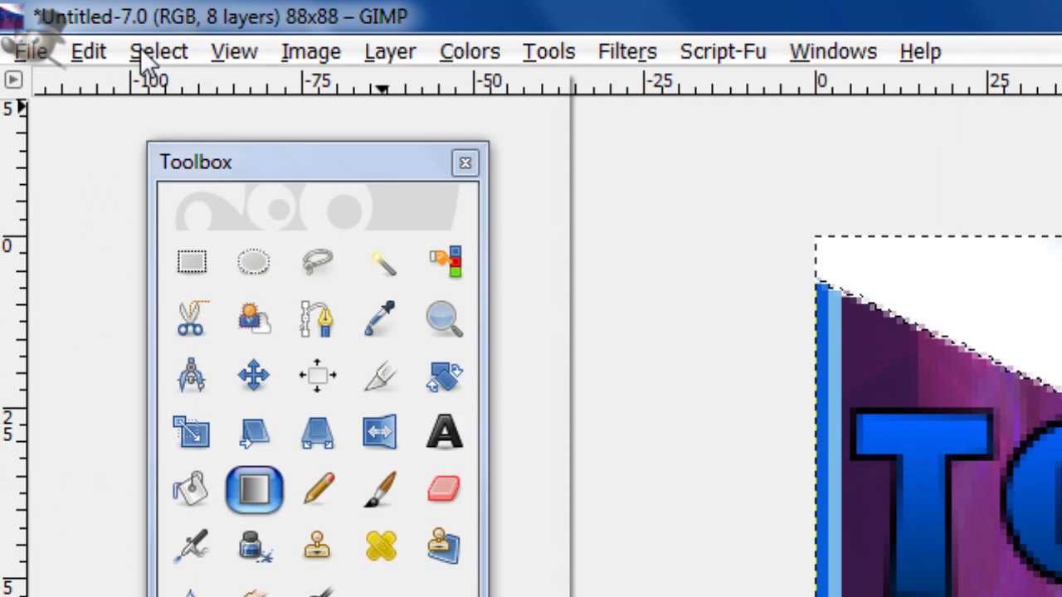
pyautogui.click(159, 51)
pyautogui.click(167, 116)
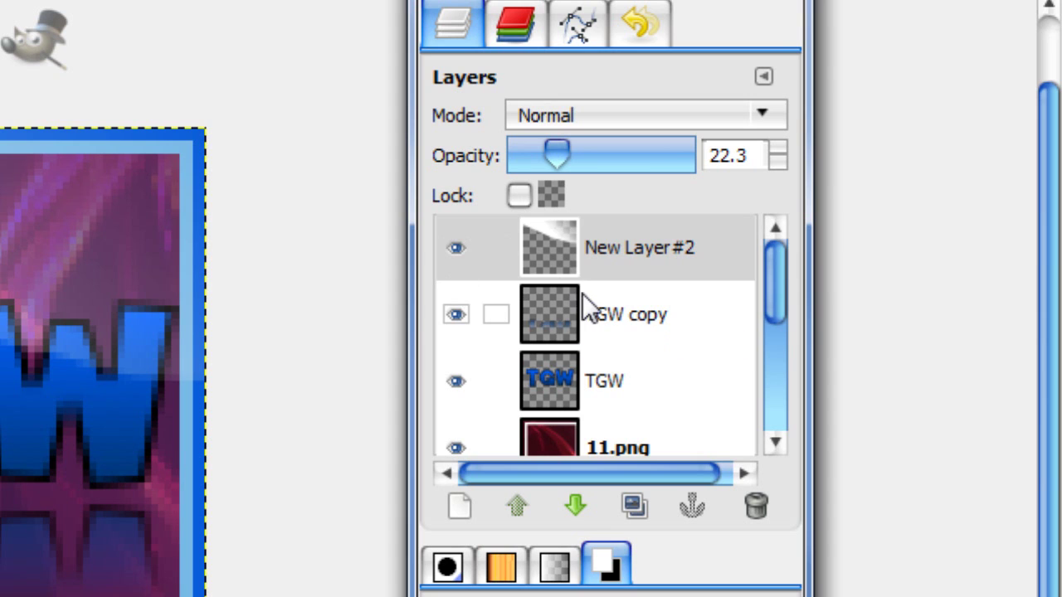
# Step: Hide the TGW, TGW copy, 11.png and 17.png layers
pyautogui.scroll(-1, 510, 323)
pyautogui.click(455, 289)
pyautogui.scroll(1, 455, 295)
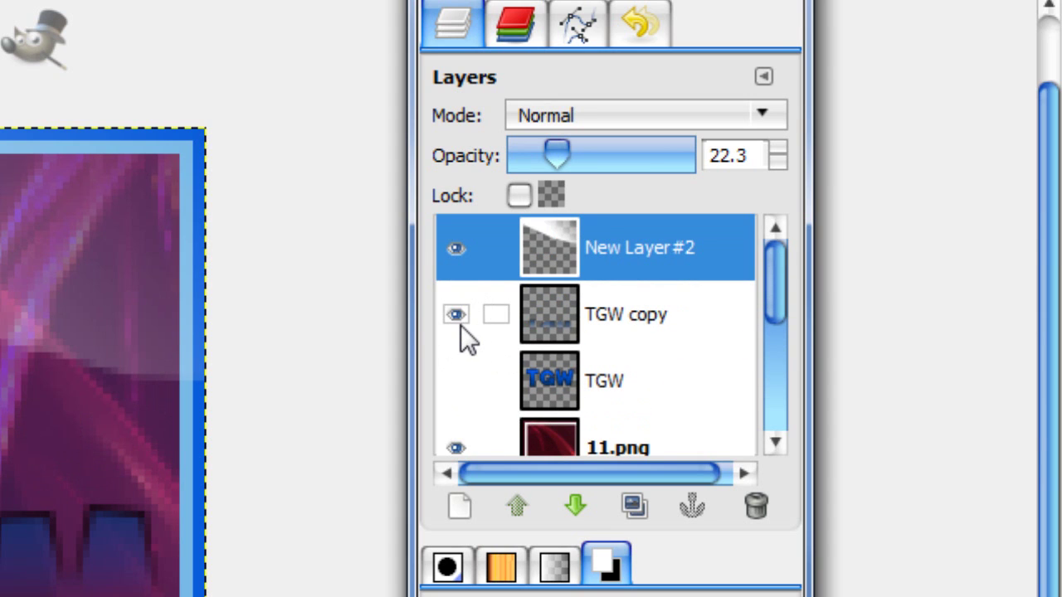
pyautogui.click(457, 315)
pyautogui.scroll(-1, 459, 324)
pyautogui.click(458, 356)
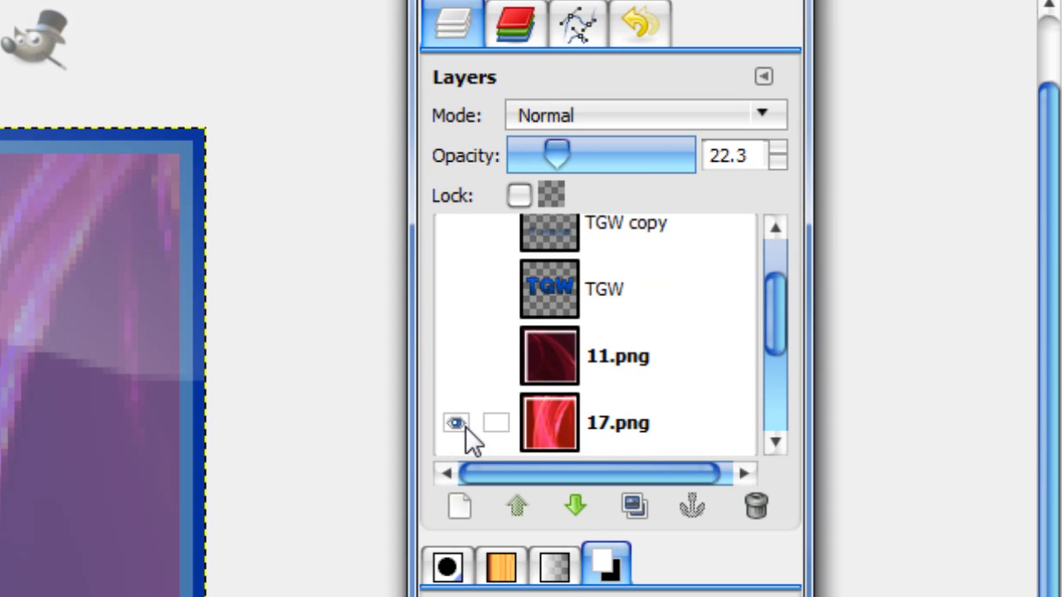
pyautogui.click(458, 421)
# Step: Hide New Layer#2 and New Layer#1, then merge New Layer down into Background
pyautogui.scroll(1, 481, 390)
pyautogui.click(463, 259)
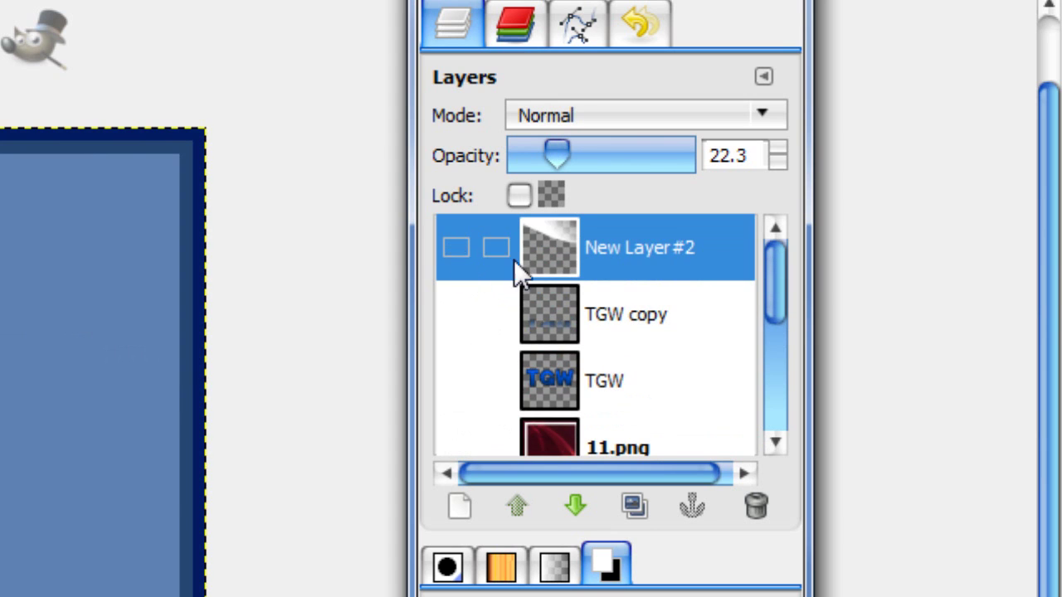
pyautogui.scroll(-4, 535, 286)
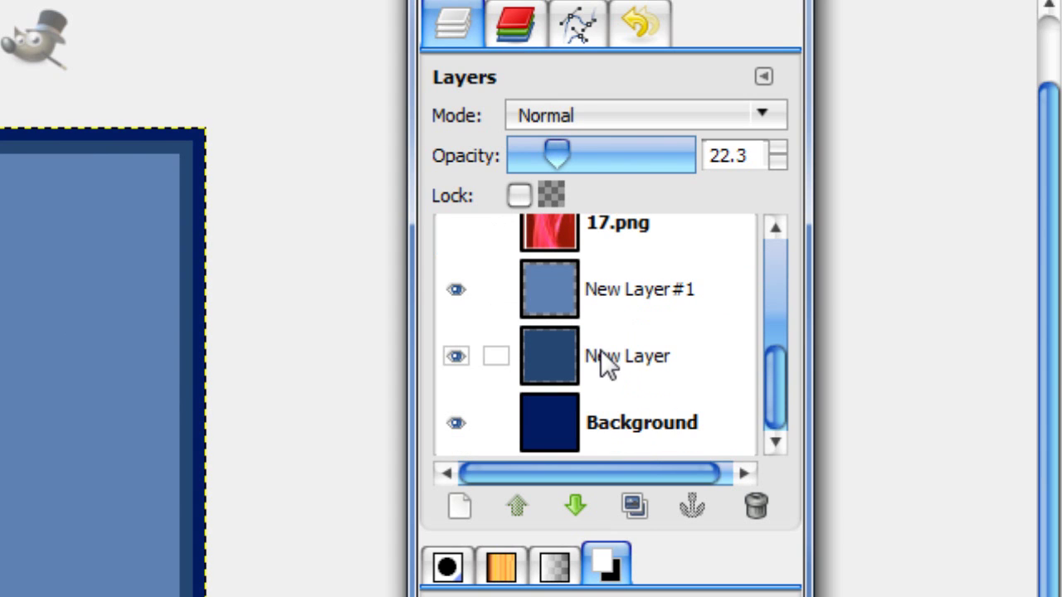
pyautogui.click(461, 291)
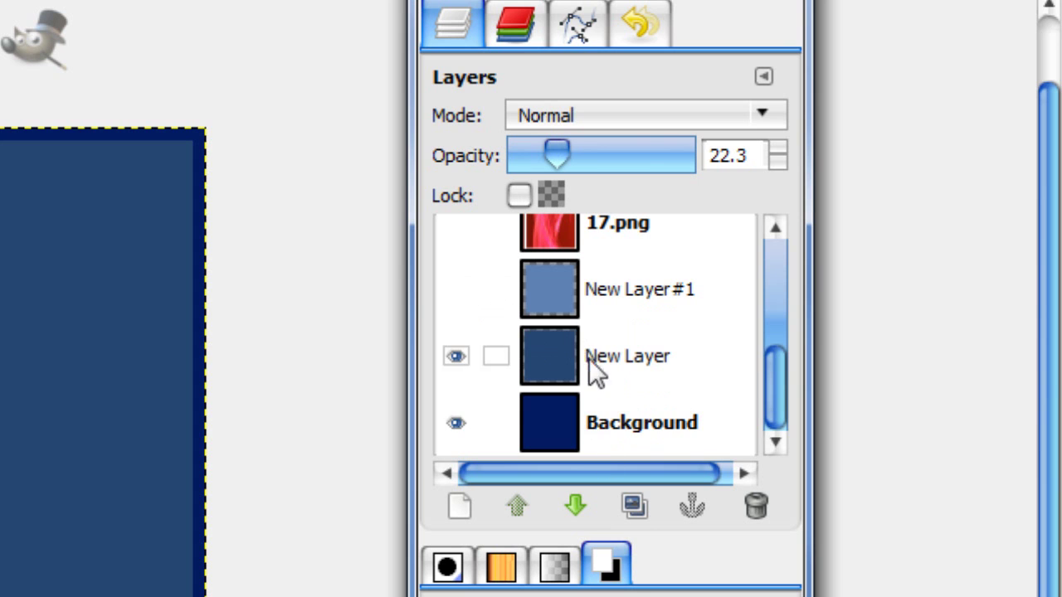
pyautogui.rightClick(573, 380)
pyautogui.click(627, 141)
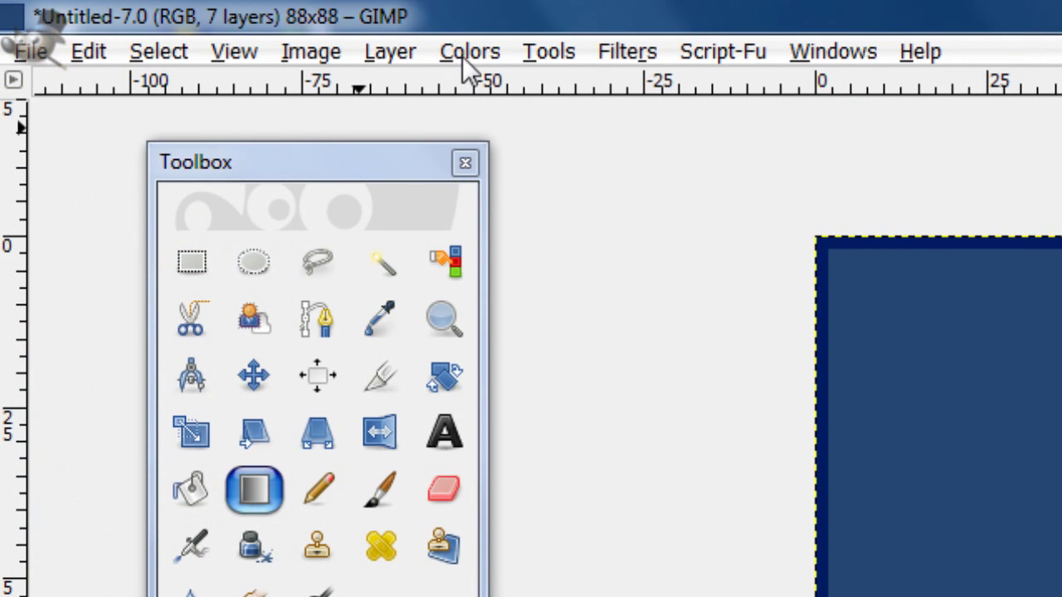
# Step: Make New Layer#1, 17.png, 11.png, TGW and TGW copy visible again
pyautogui.click(464, 53)
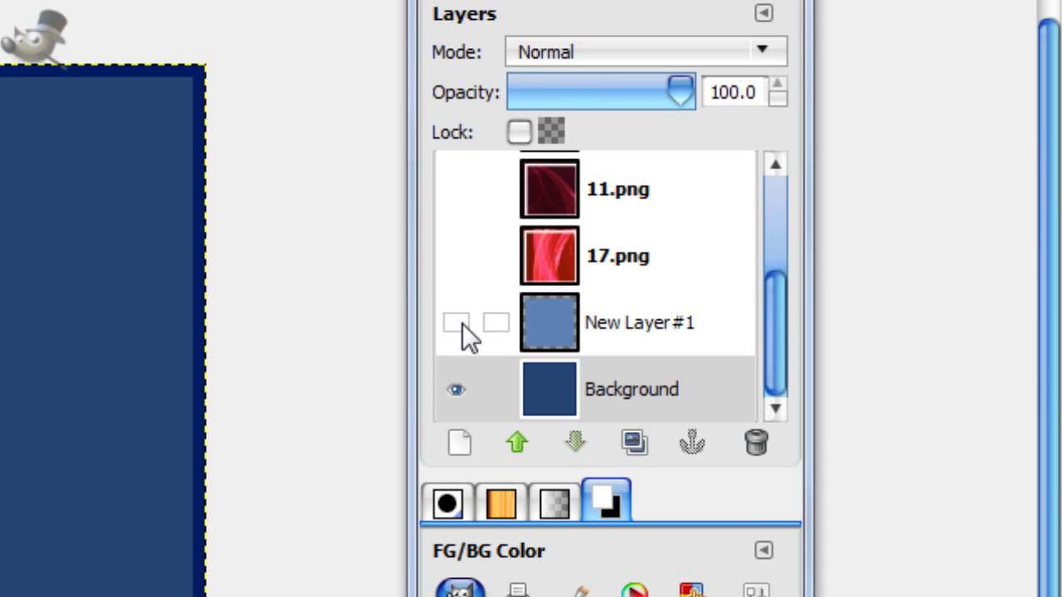
pyautogui.click(458, 323)
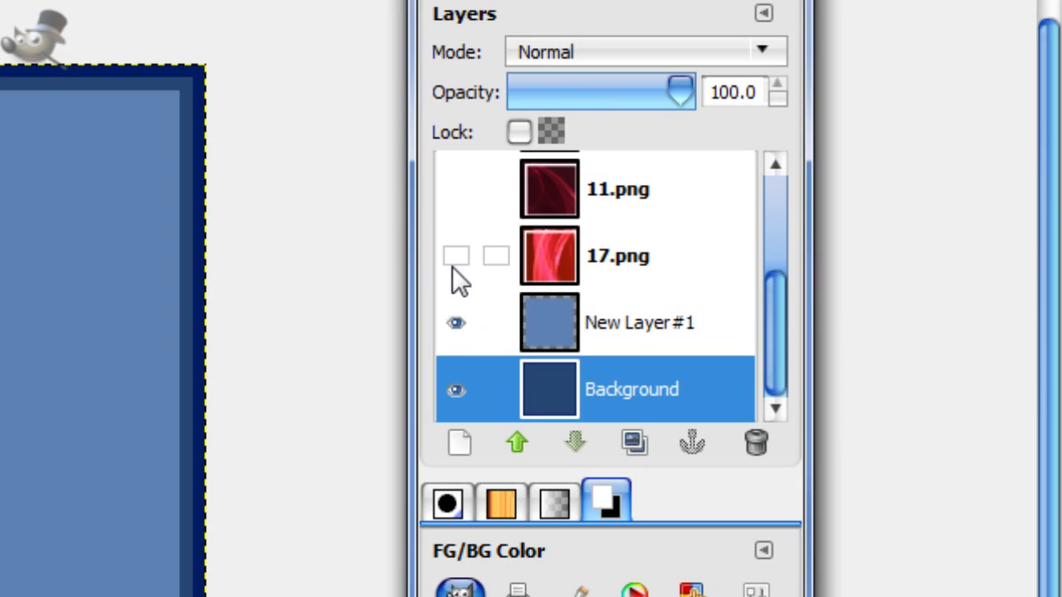
pyautogui.click(454, 257)
pyautogui.scroll(2, 454, 266)
pyautogui.click(455, 339)
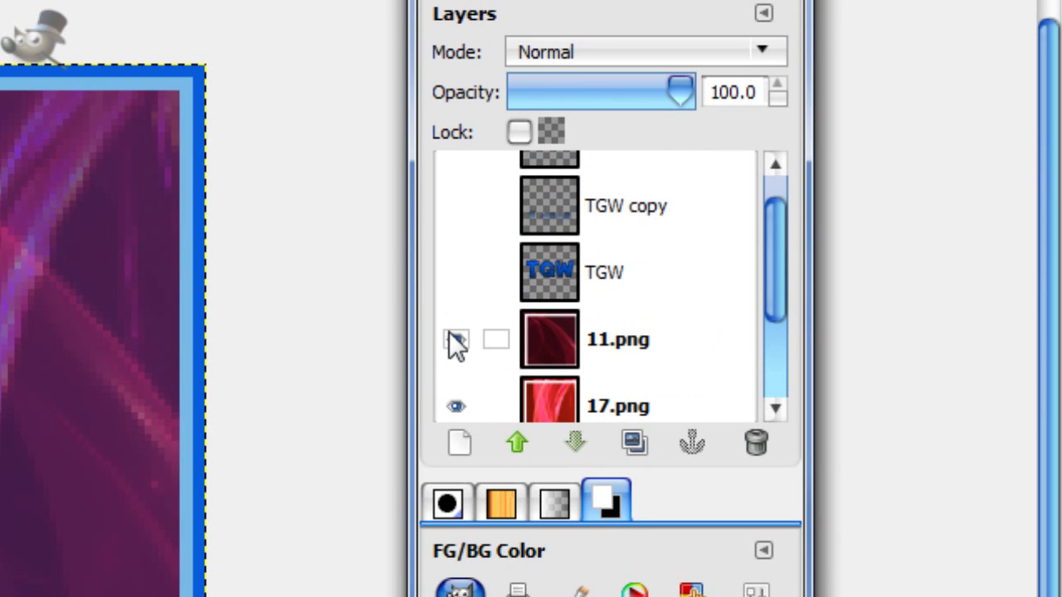
pyautogui.click(455, 272)
pyautogui.click(455, 206)
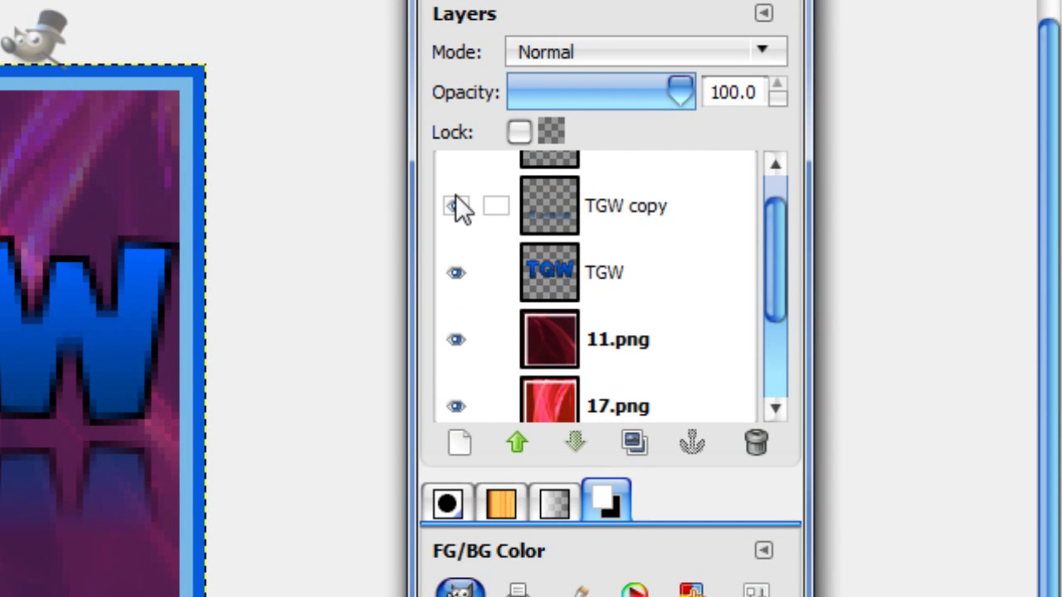
pyautogui.scroll(1, 456, 199)
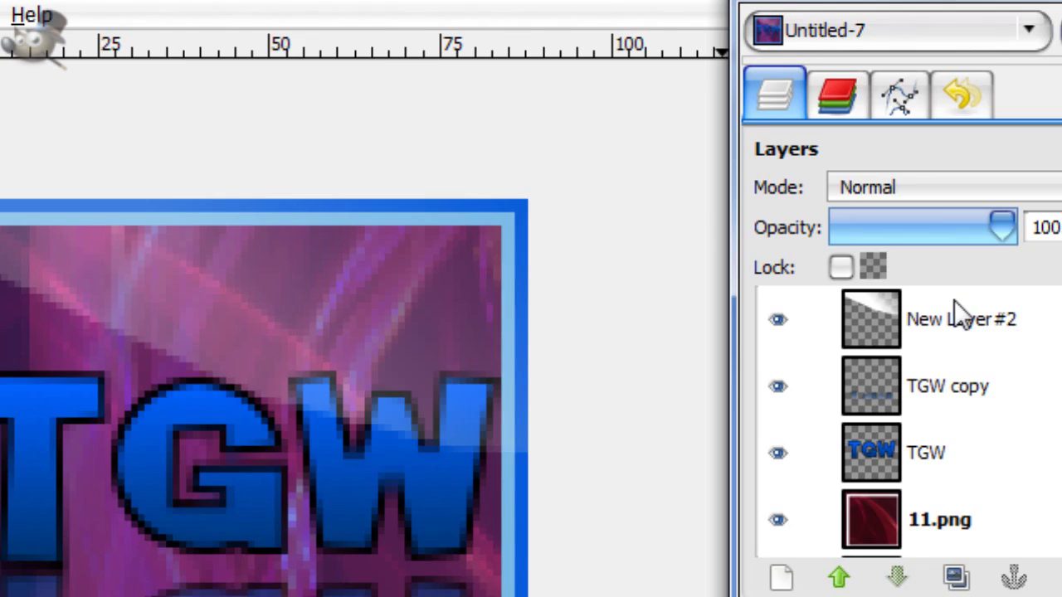
# Step: Make 11.png the active layer and briefly hide it to compare its effect
pyautogui.scroll(-2, 609, 267)
pyautogui.click(609, 402)
pyautogui.click(455, 370)
pyautogui.click(456, 371)
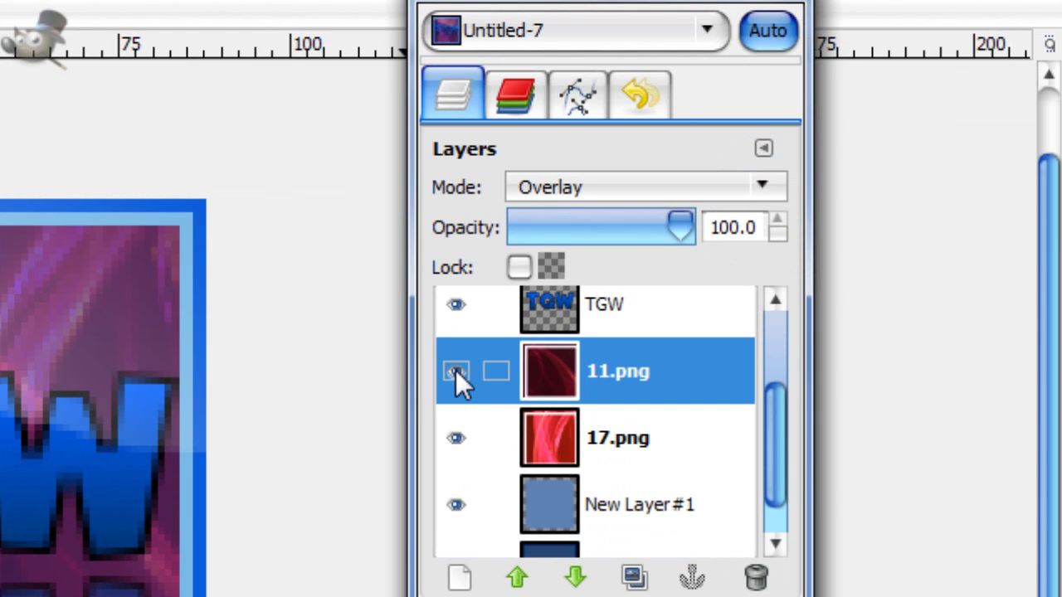
pyautogui.scroll(-1, 580, 381)
# Step: Select the area covered by 11.png's contents with Alpha to Selection
pyautogui.rightClick(611, 332)
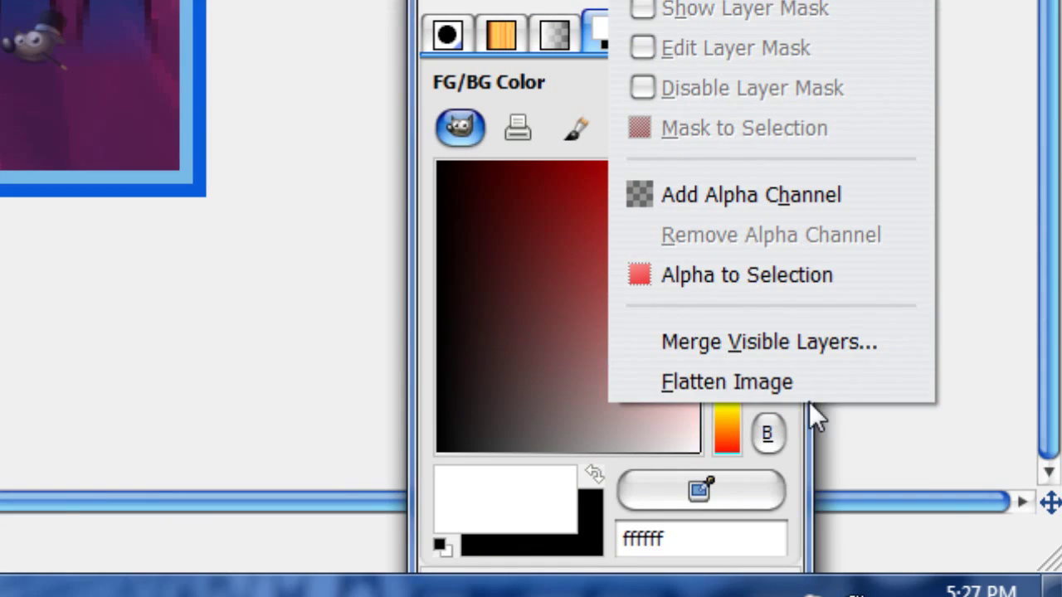
pyautogui.click(730, 191)
pyautogui.rightClick(576, 238)
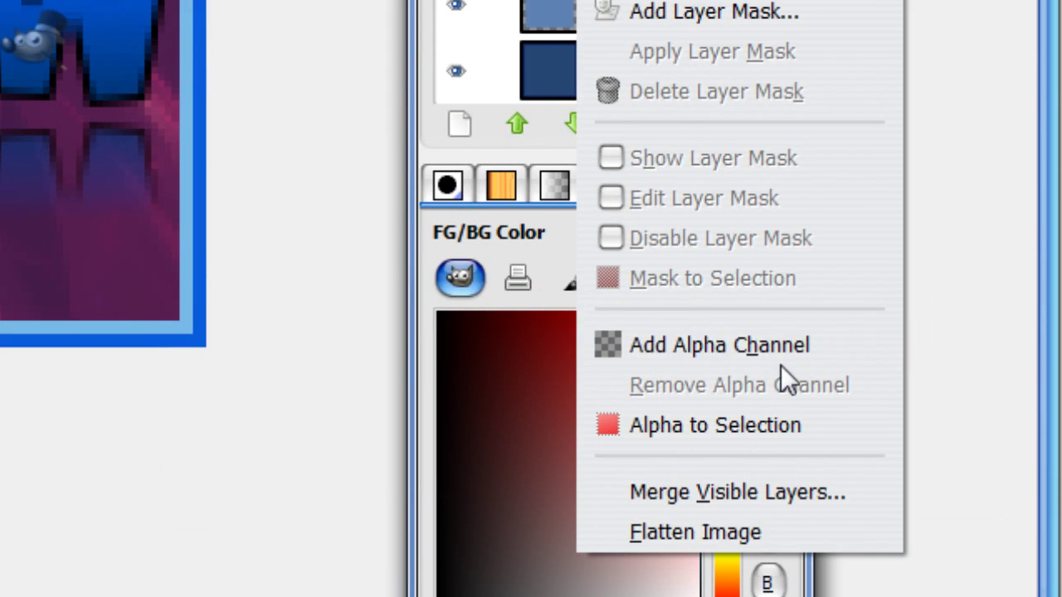
pyautogui.click(762, 189)
pyautogui.rightClick(569, 200)
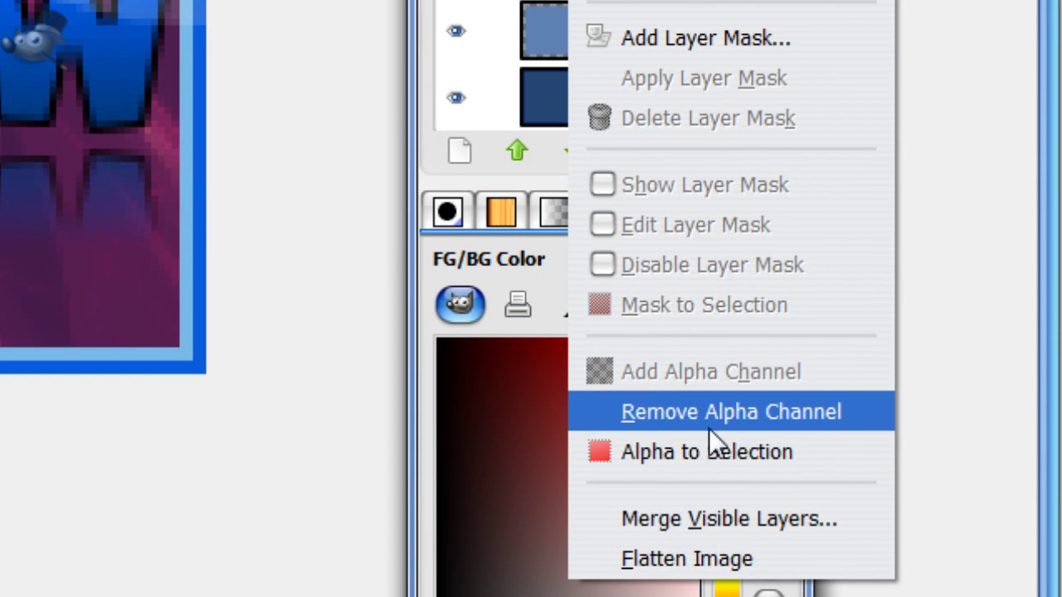
pyautogui.click(710, 448)
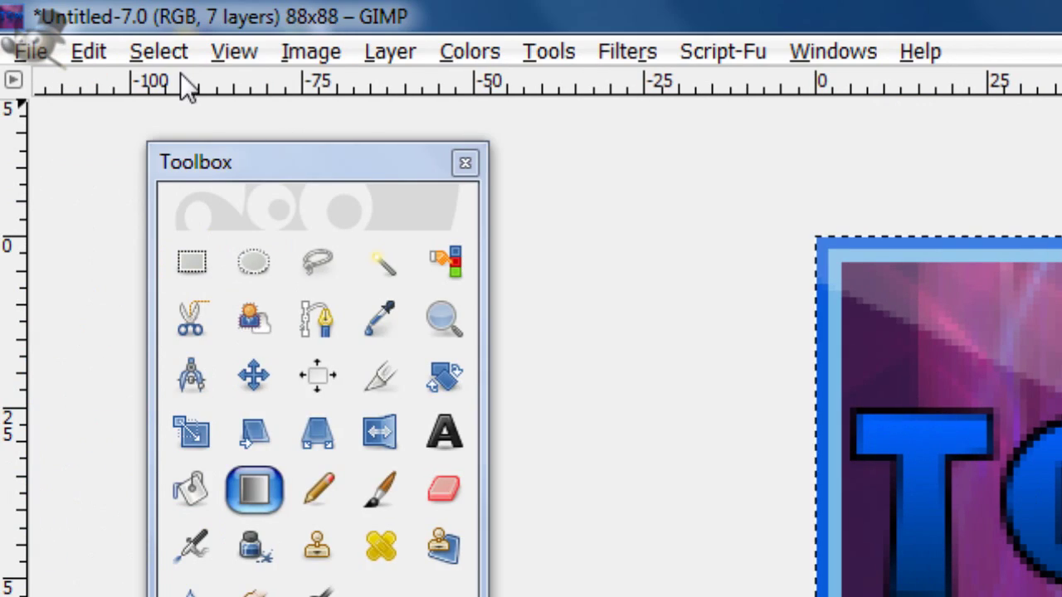
# Step: Shrink the selection by 4 pixels
pyautogui.click(170, 57)
pyautogui.click(249, 475)
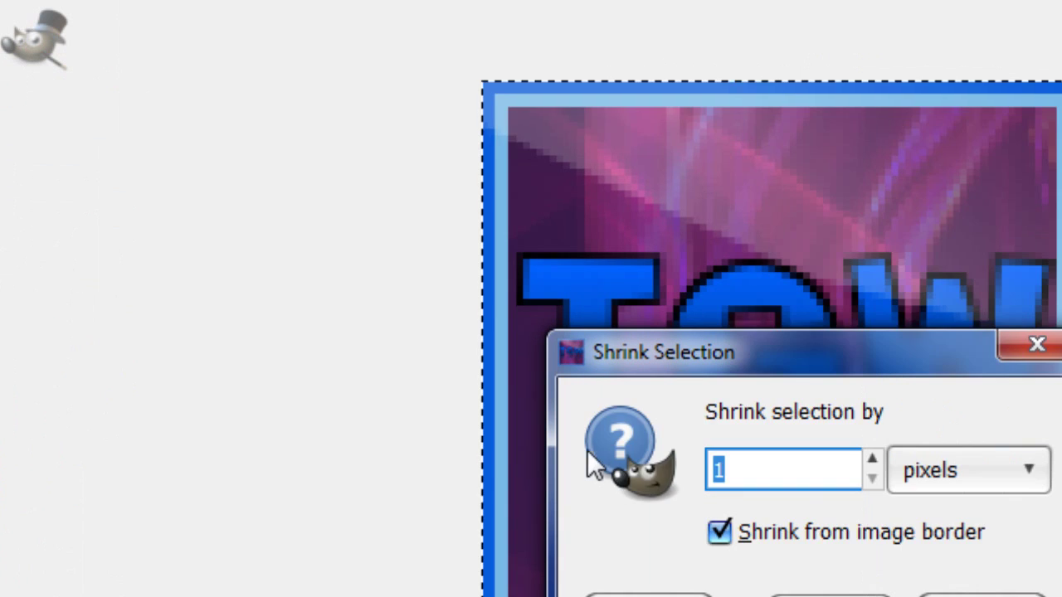
pyautogui.click(725, 322)
pyautogui.press('BackSpace')
pyautogui.write('5')
pyautogui.press('BackSpace')
pyautogui.write('4')
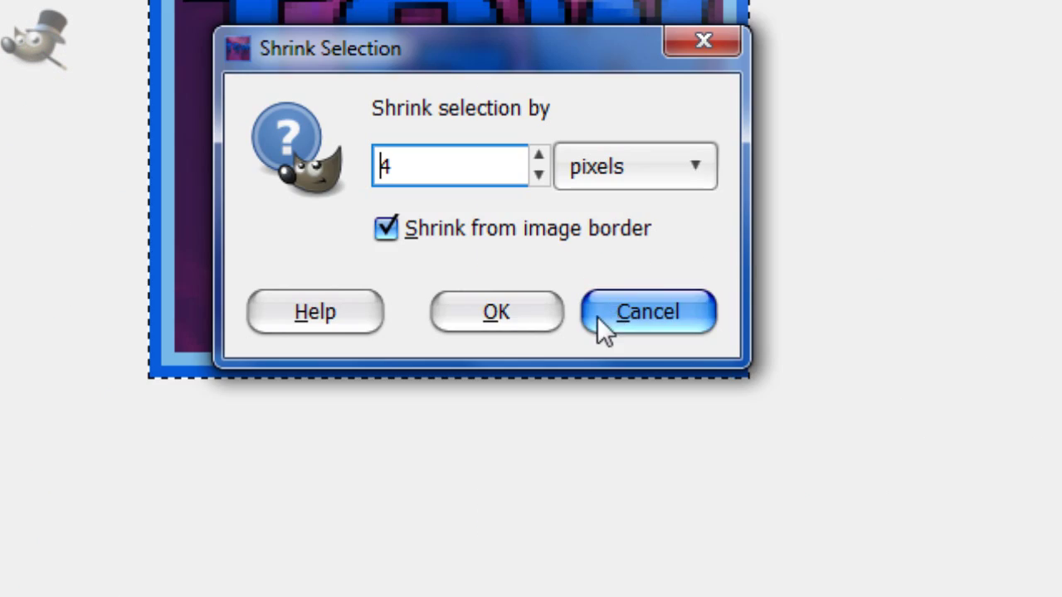
pyautogui.click(830, 464)
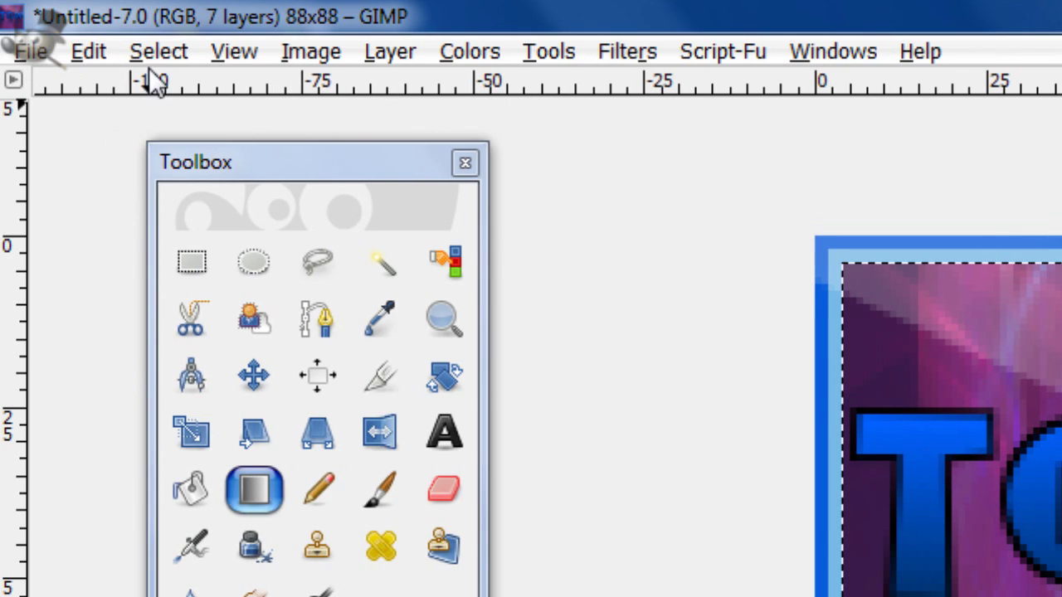
# Step: Invert the selection and cut the outer edge strip out of 11.png
pyautogui.click(153, 54)
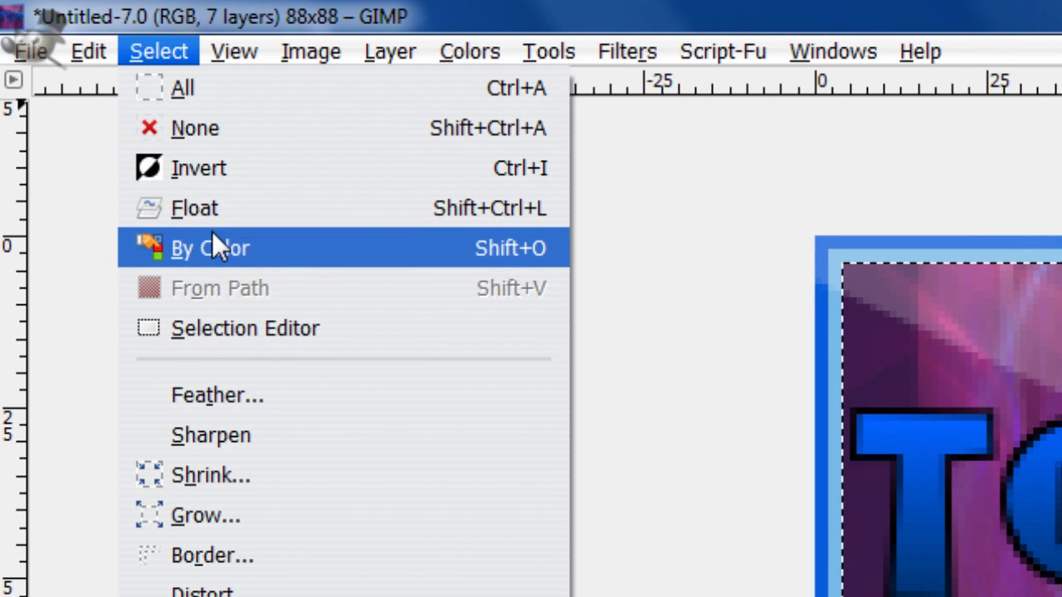
pyautogui.click(206, 170)
pyautogui.click(89, 52)
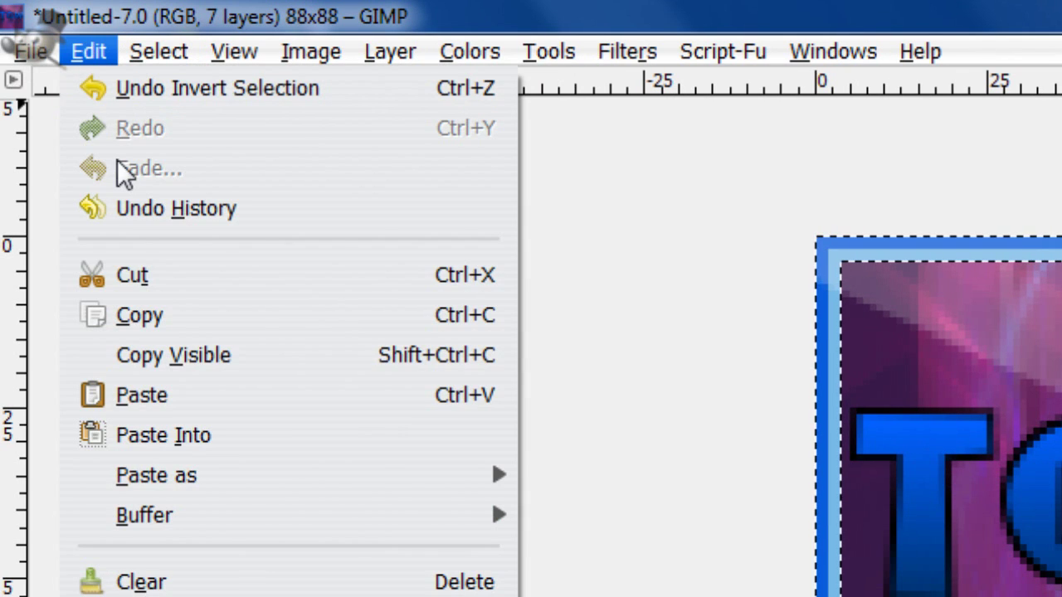
pyautogui.click(154, 282)
# Step: Make 17.png active, open Scale Layer, and cancel it
pyautogui.click(777, 216)
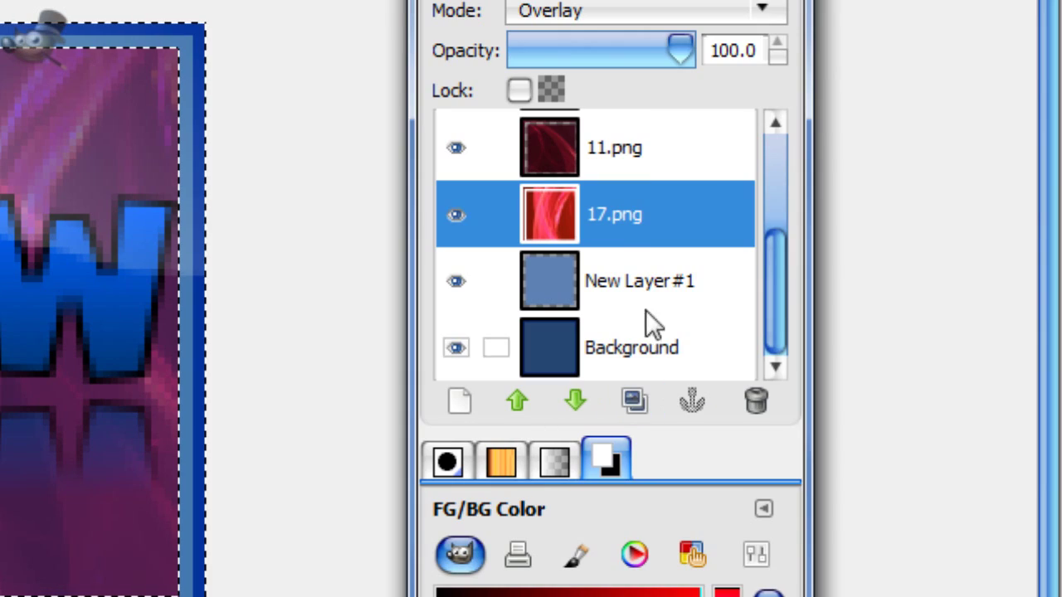
pyautogui.rightClick(822, 221)
pyautogui.rightClick(753, 222)
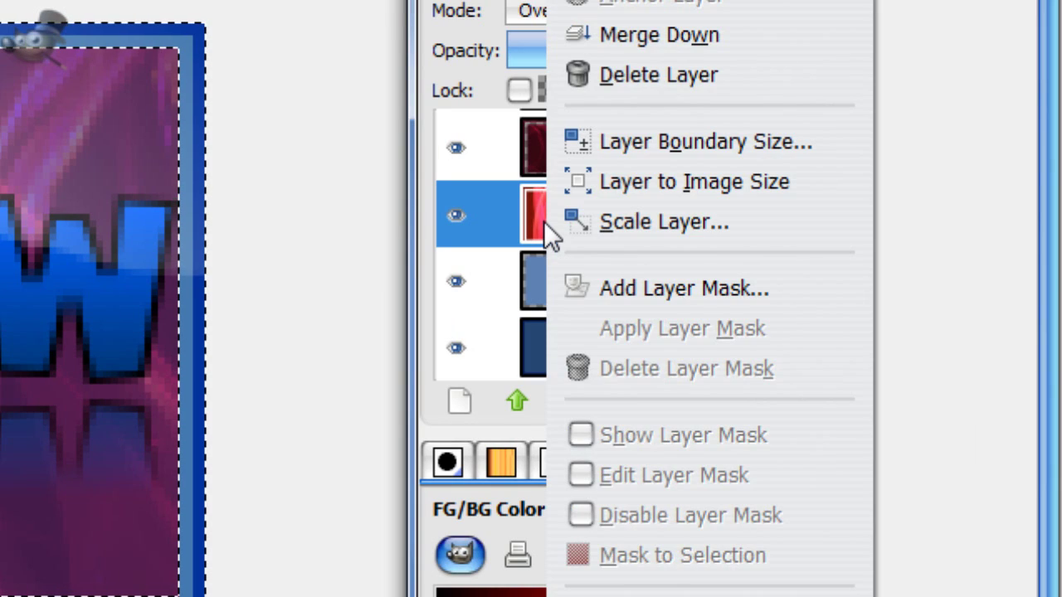
pyautogui.click(548, 221)
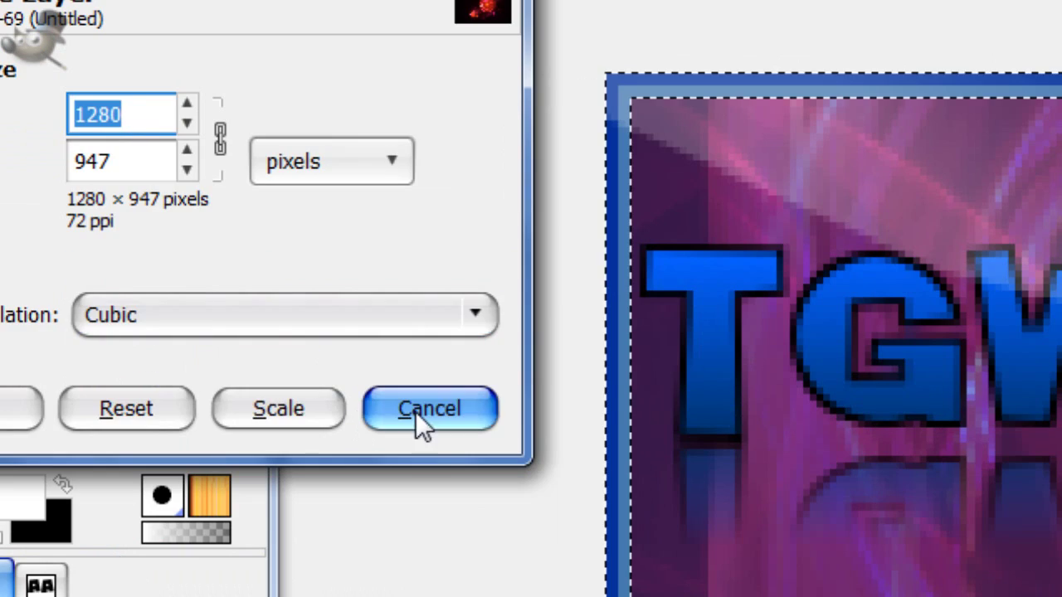
pyautogui.click(424, 409)
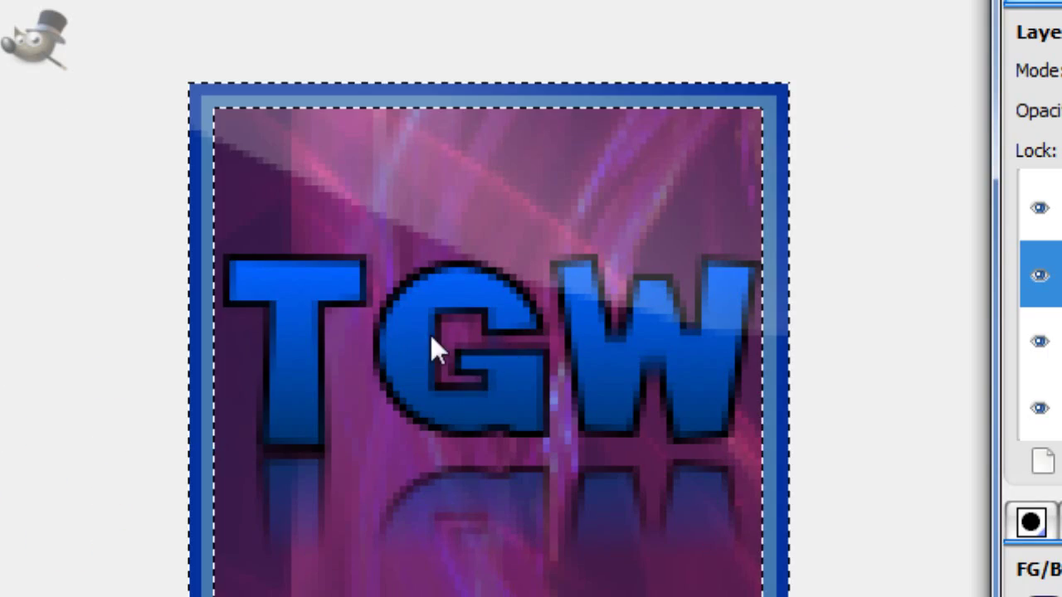
# Step: Cut the edge strip out of 17.png and zoom out to view the bordered avatar
pyautogui.click(88, 50)
pyautogui.click(166, 280)
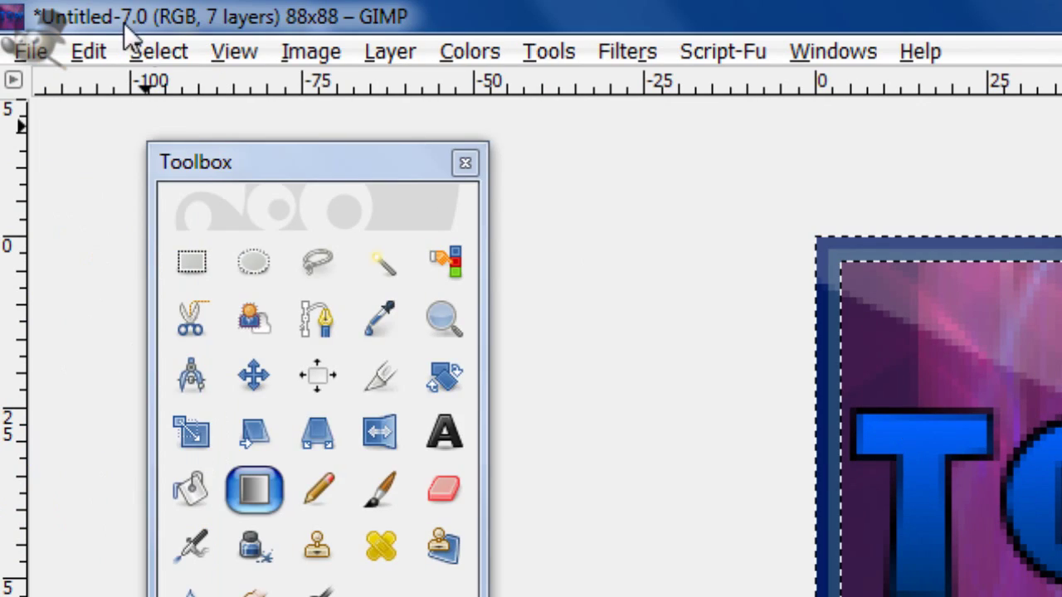
pyautogui.click(158, 51)
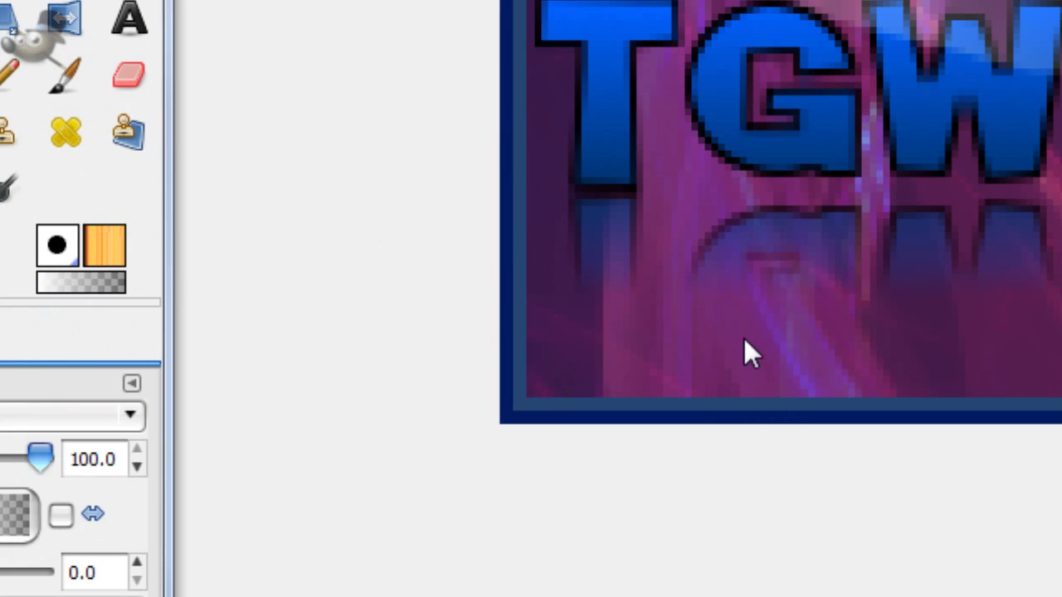
pyautogui.press('-')
pyautogui.press('-')
pyautogui.press('-')
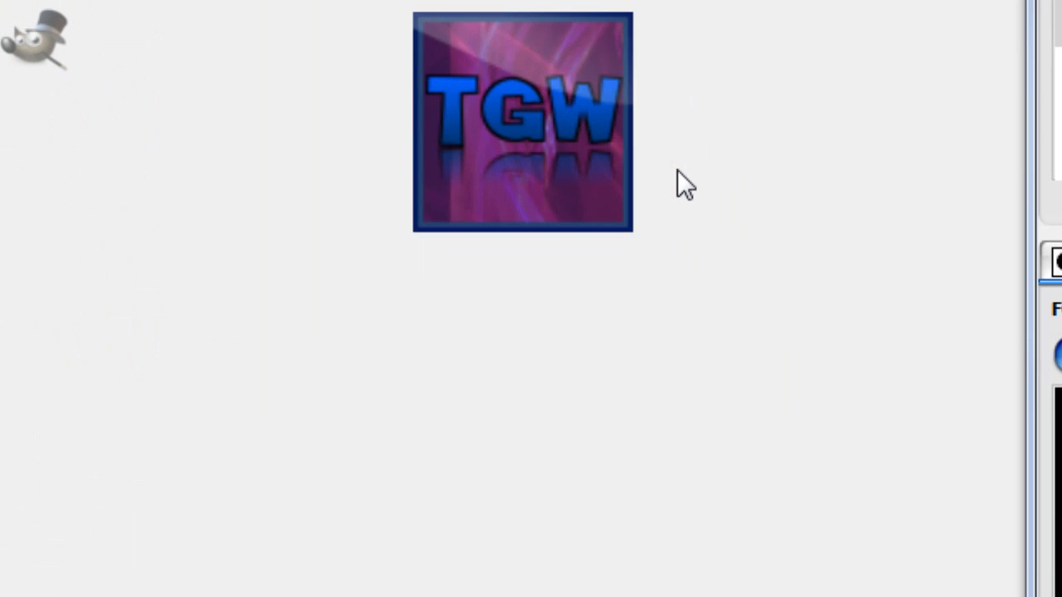